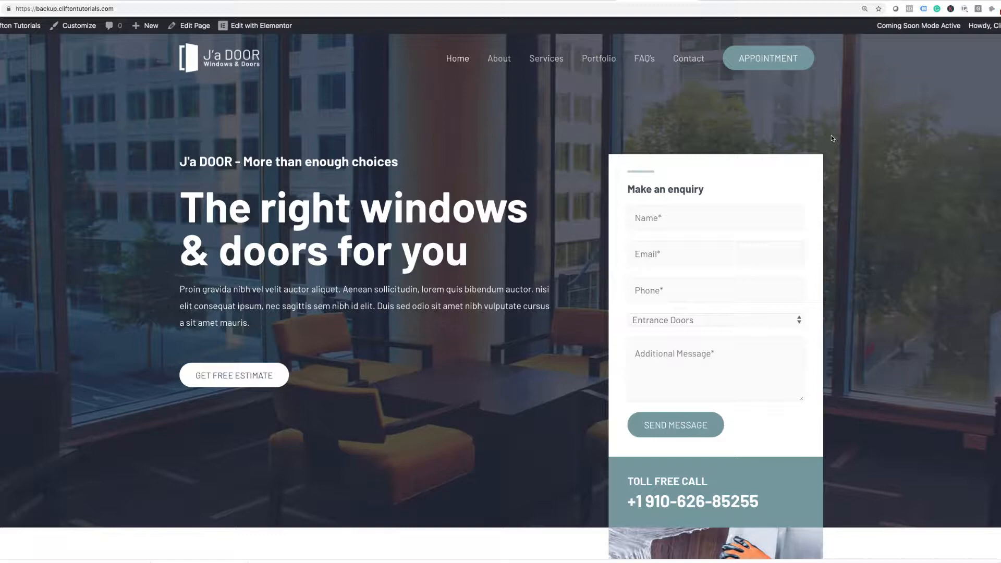
Step: Review the J'a DOOR website's home page from the hero section and enquiry form through services, testimonials and footer
scroll(833, 212, "down", 6)
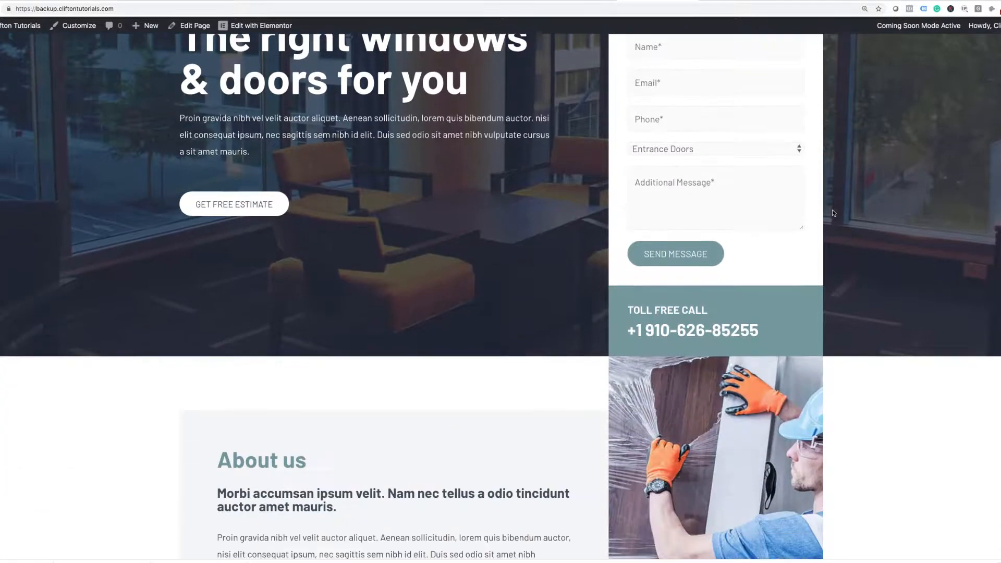
scroll(833, 213, "down", 15)
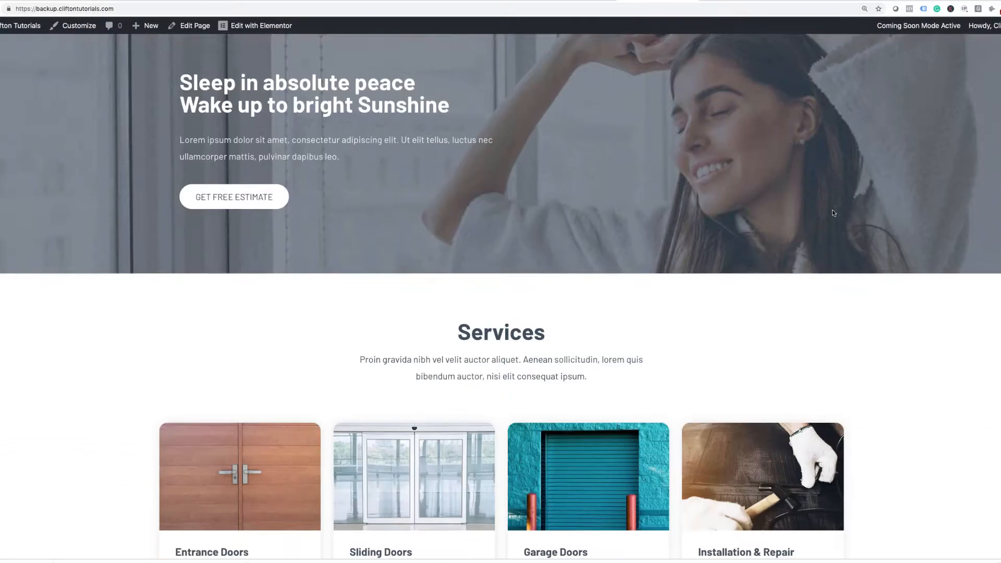
scroll(833, 213, "down", 10)
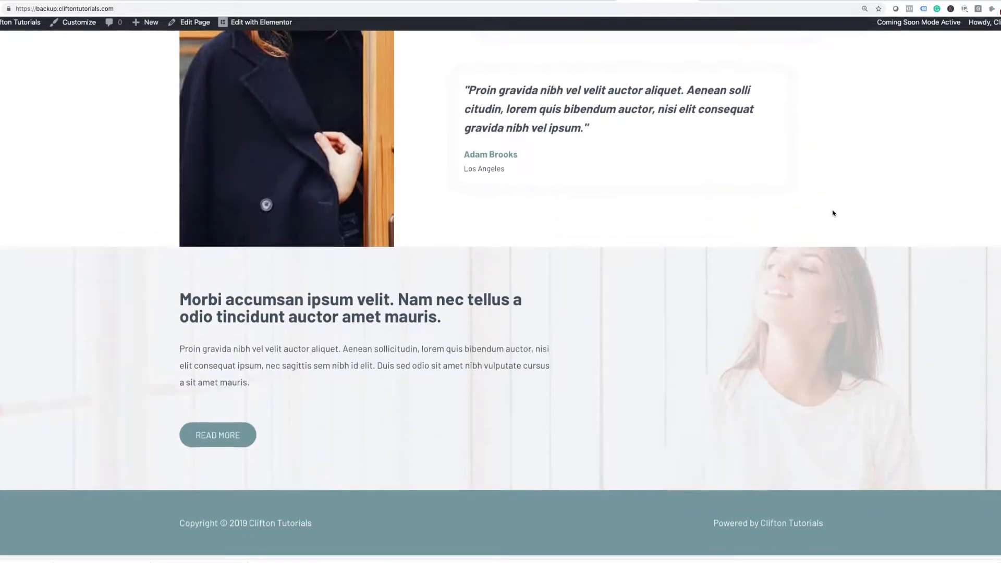
scroll(833, 213, "up", 20)
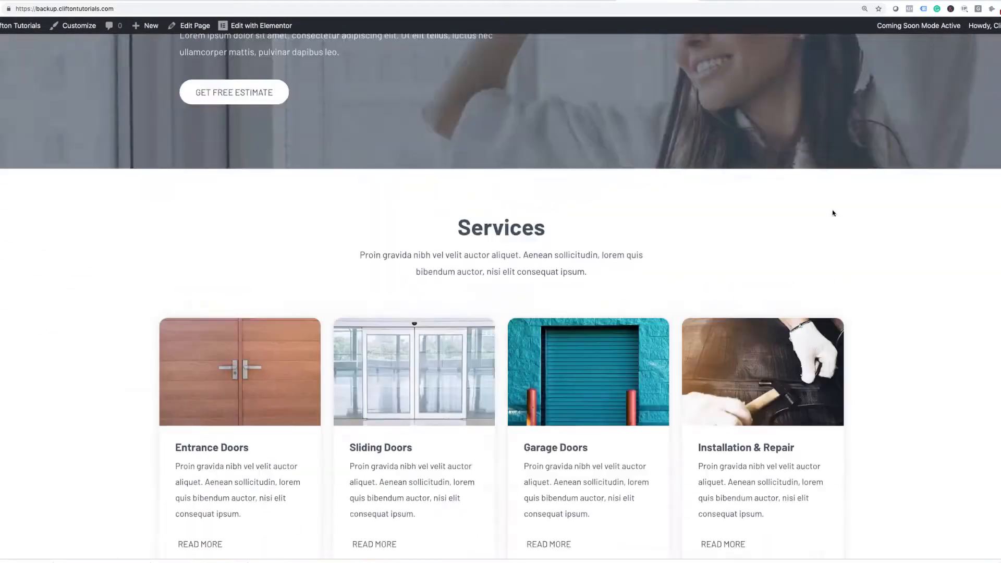
scroll(832, 211, "up", 4)
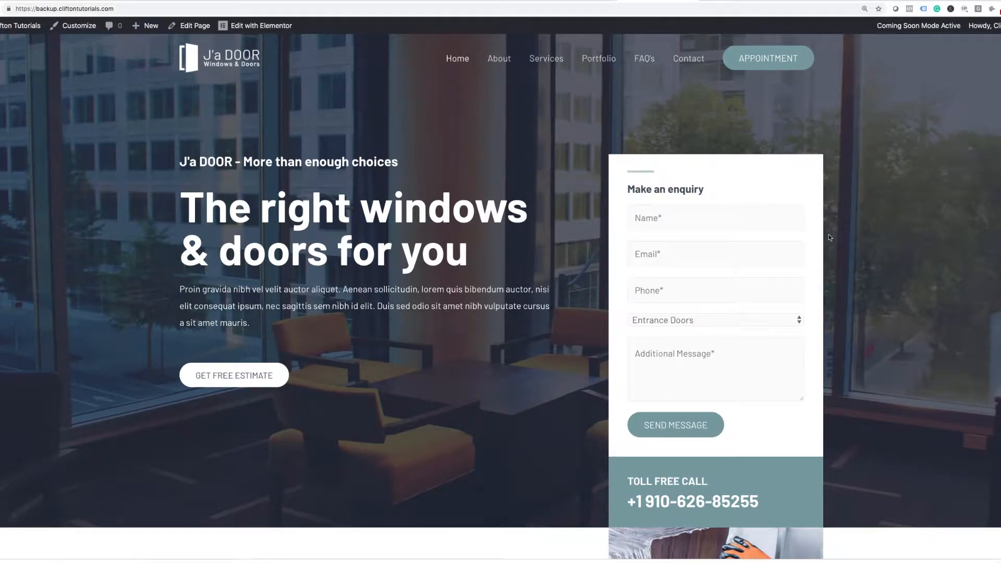
scroll(830, 238, "down", 5)
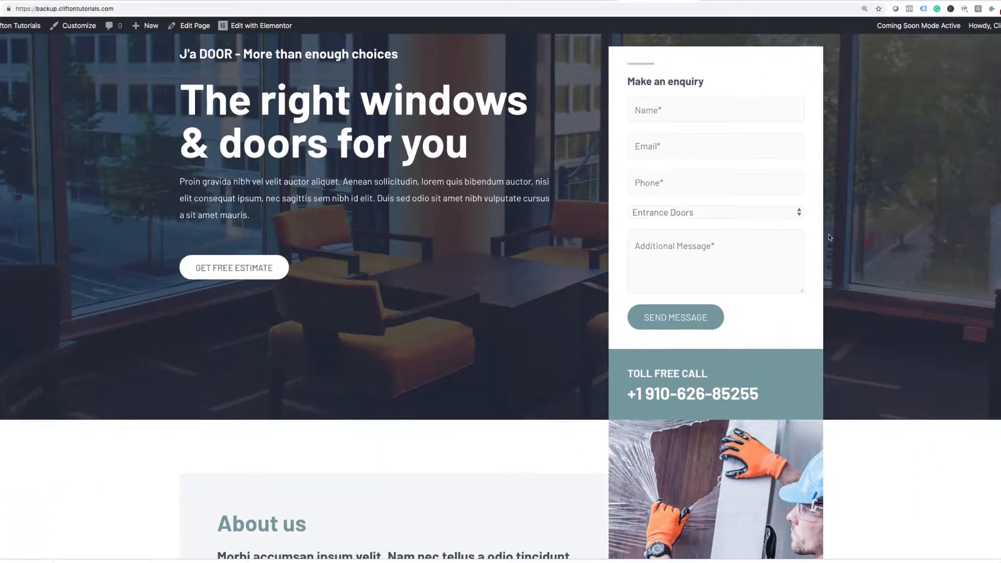
scroll(829, 237, "down", 10)
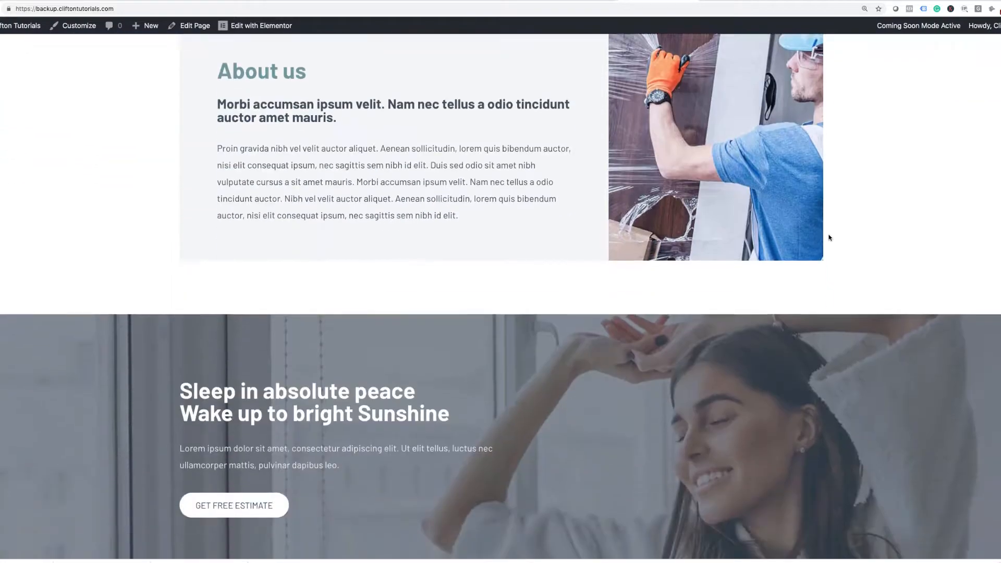
scroll(829, 237, "down", 8)
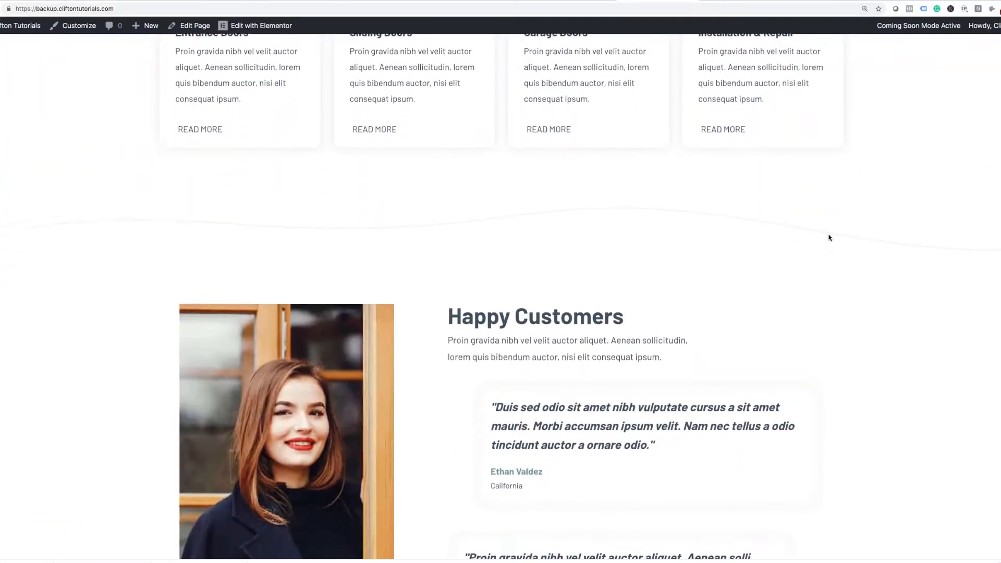
scroll(830, 237, "down", 5)
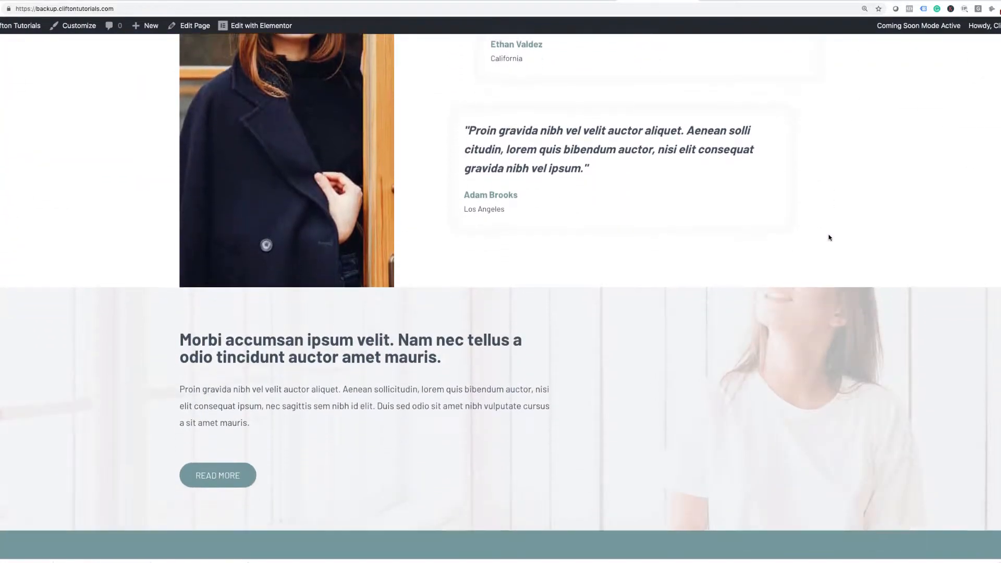
scroll(830, 238, "up", 10)
scroll(829, 237, "up", 12)
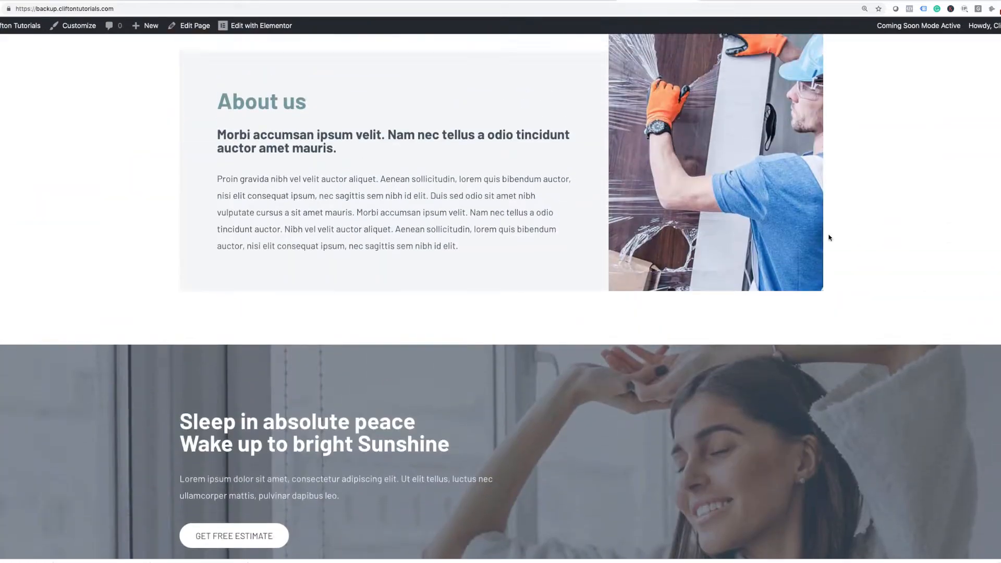
scroll(830, 237, "up", 3)
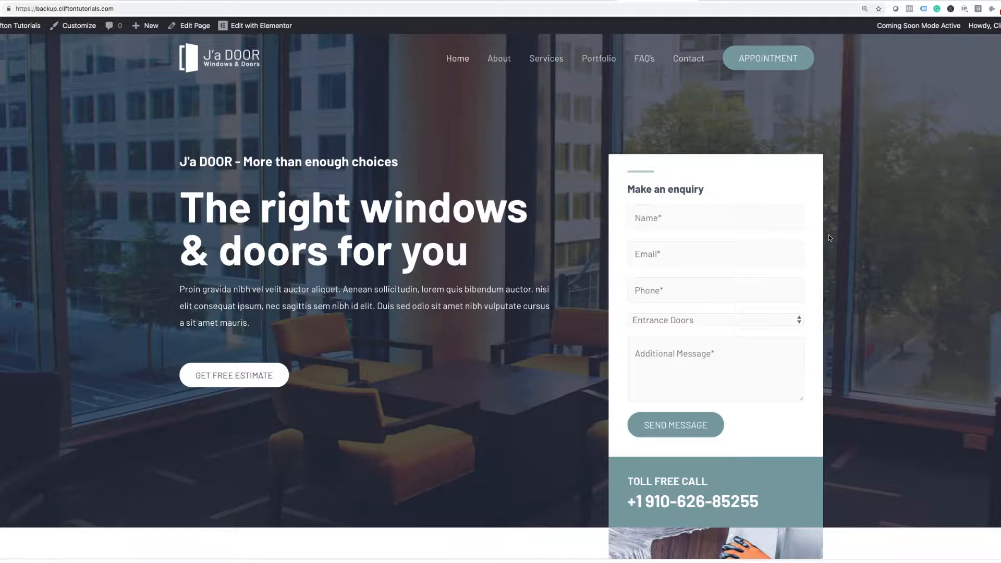
scroll(830, 238, "down", 3)
scroll(830, 237, "up", 3)
scroll(831, 243, "down", 15)
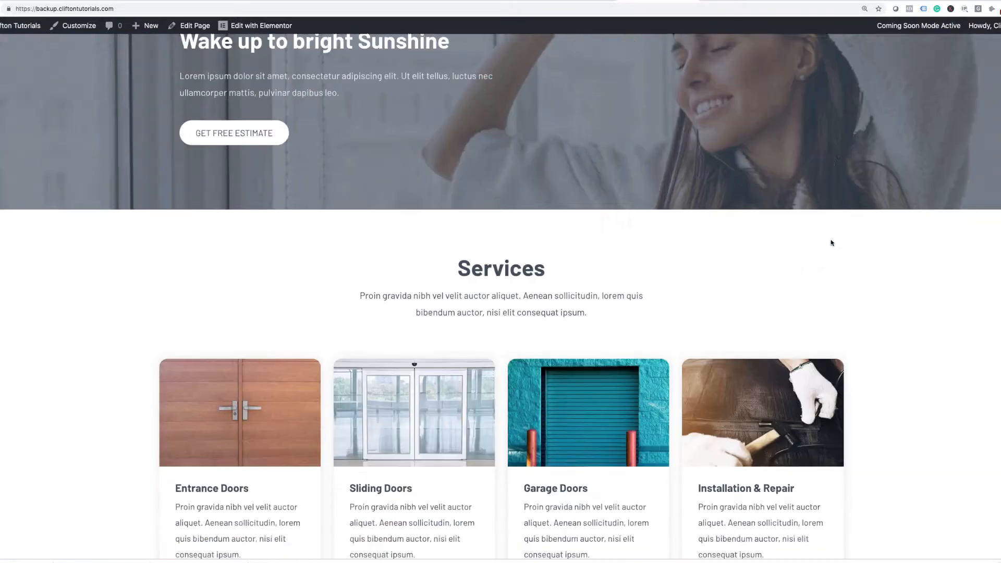
scroll(831, 242, "up", 15)
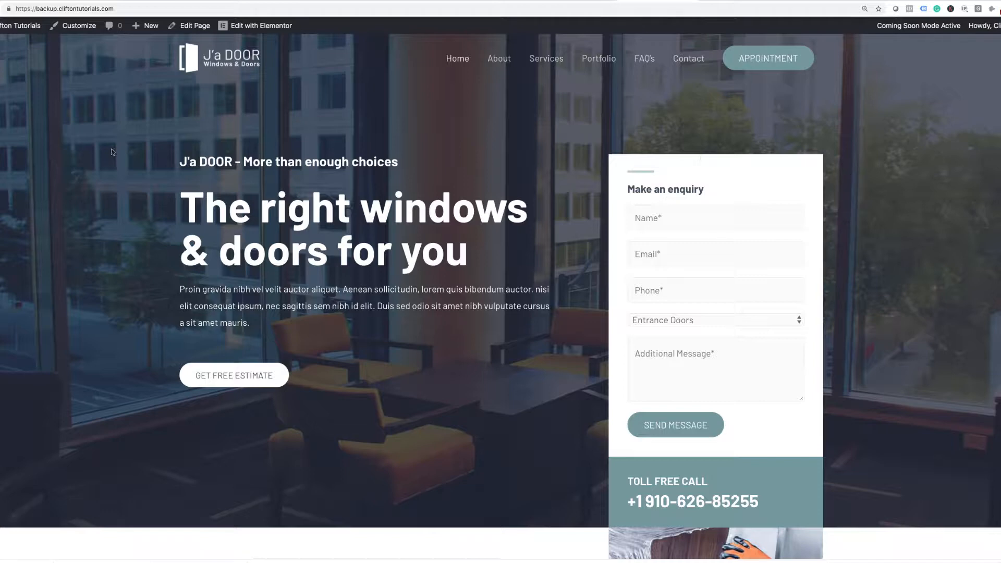
Step: Deactivate and delete the Coming Soon Page & Maintenance Mode by SeedProd plugin from the site's installed plugins
mouse_move(21, 26)
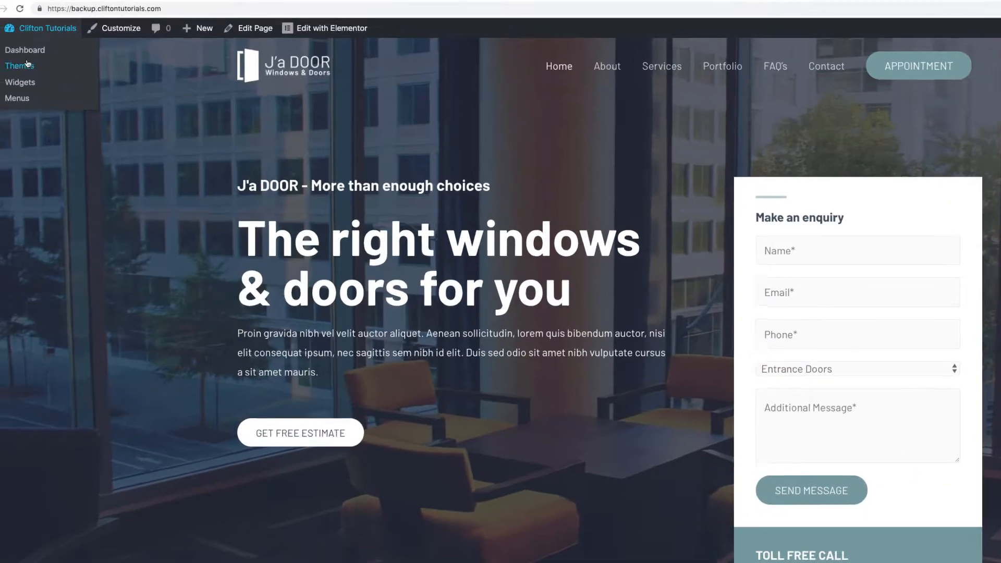
left_click(25, 50)
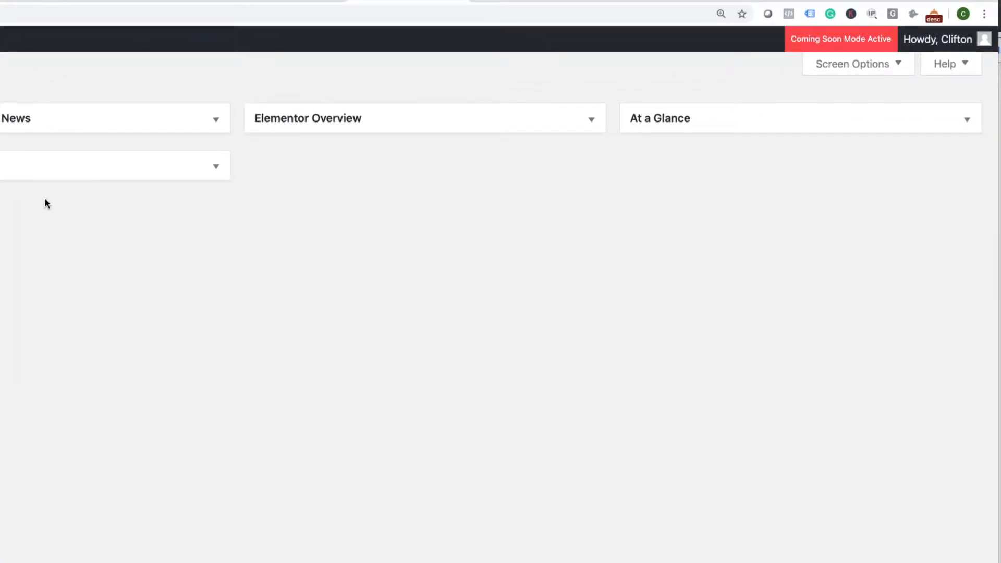
mouse_move(31, 274)
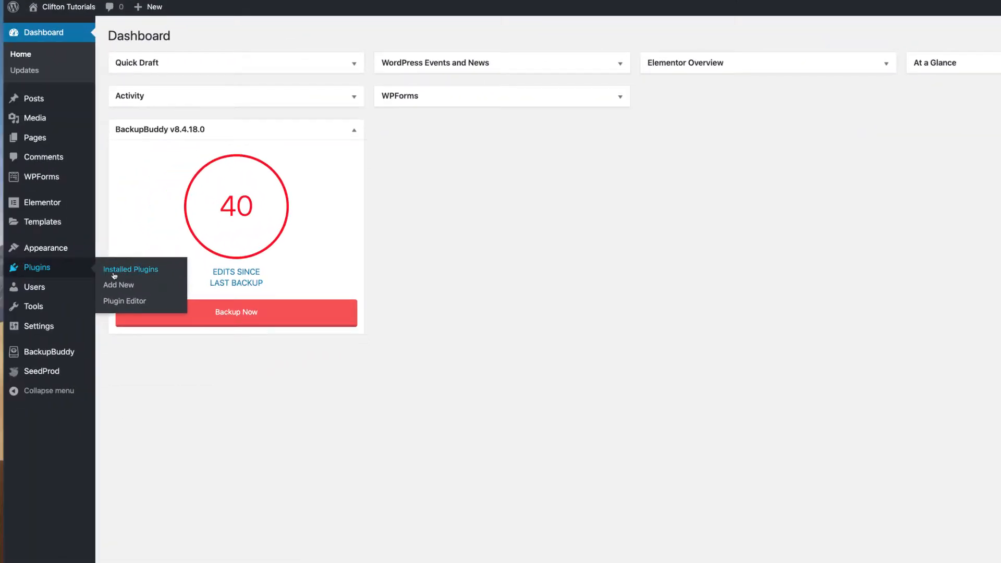
left_click(115, 275)
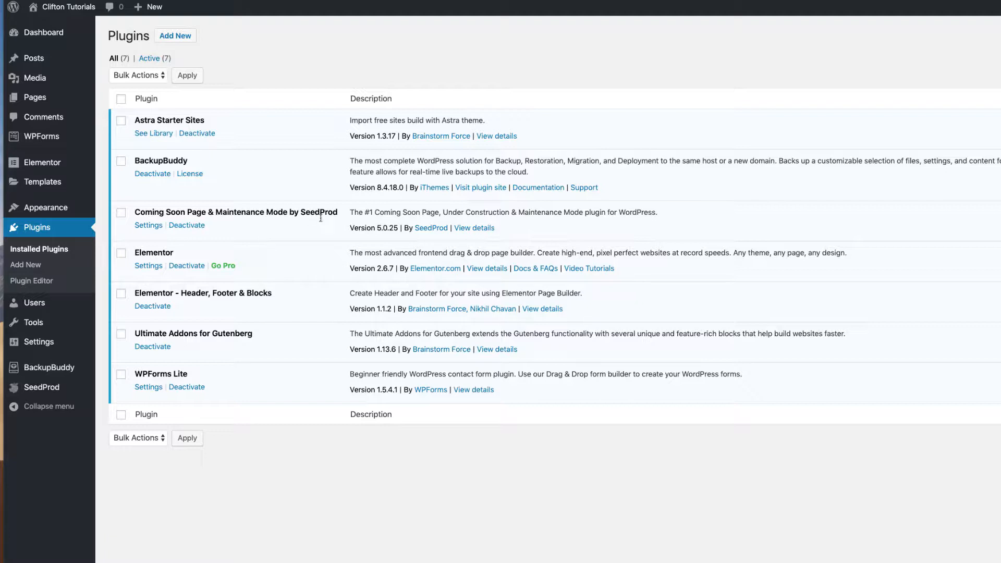
left_click(195, 226)
left_click(180, 260)
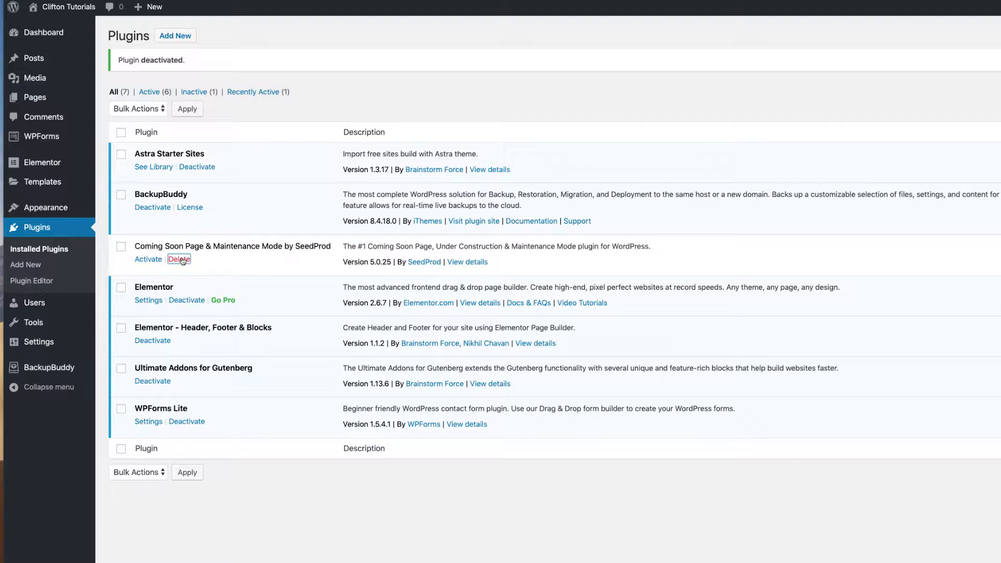
left_click(662, 48)
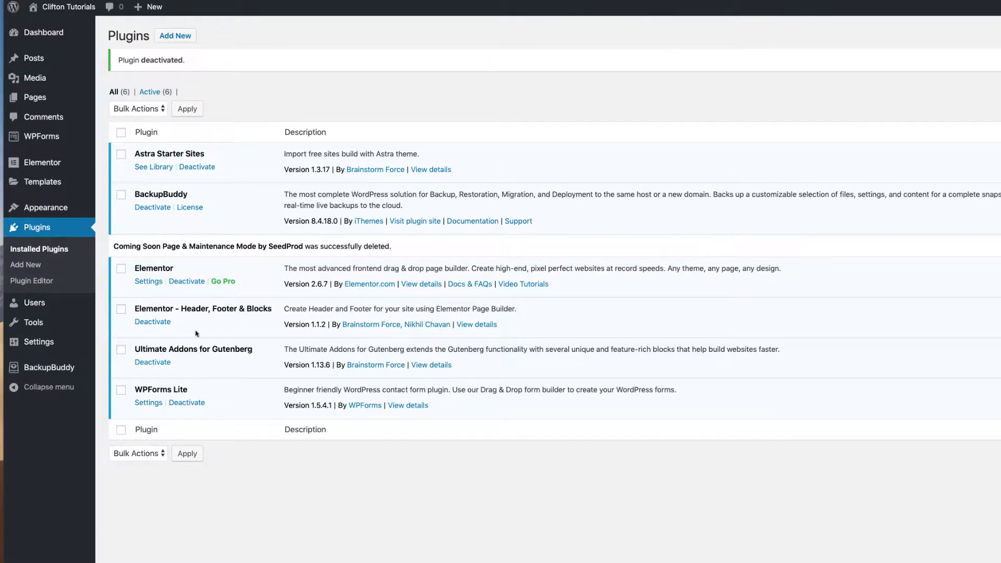
Step: Install and activate a new plugin from the uploaded file seedprod-coming-soon-pro-5-5.12.1 (2).zip
left_click(188, 41)
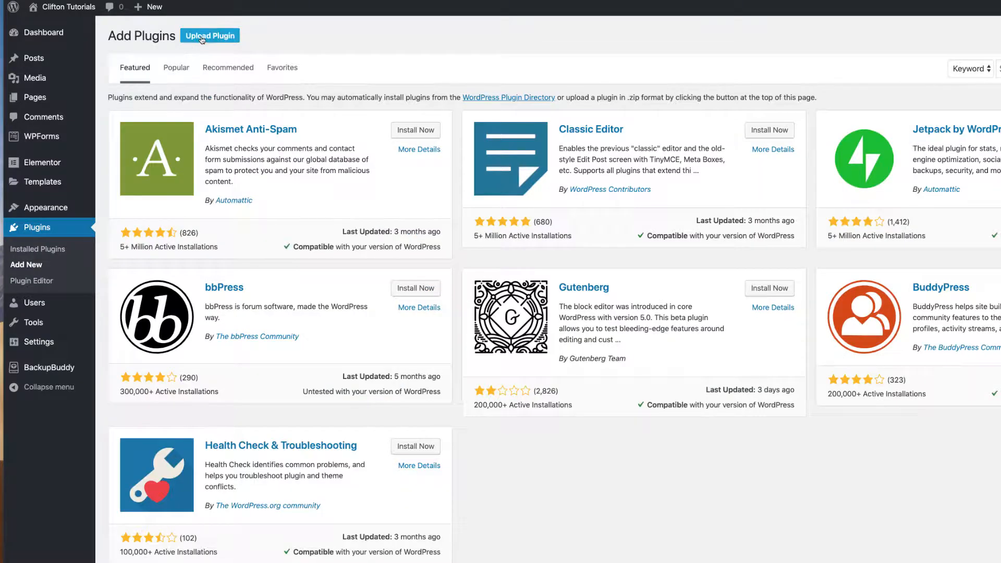
left_click(201, 39)
left_click(540, 138)
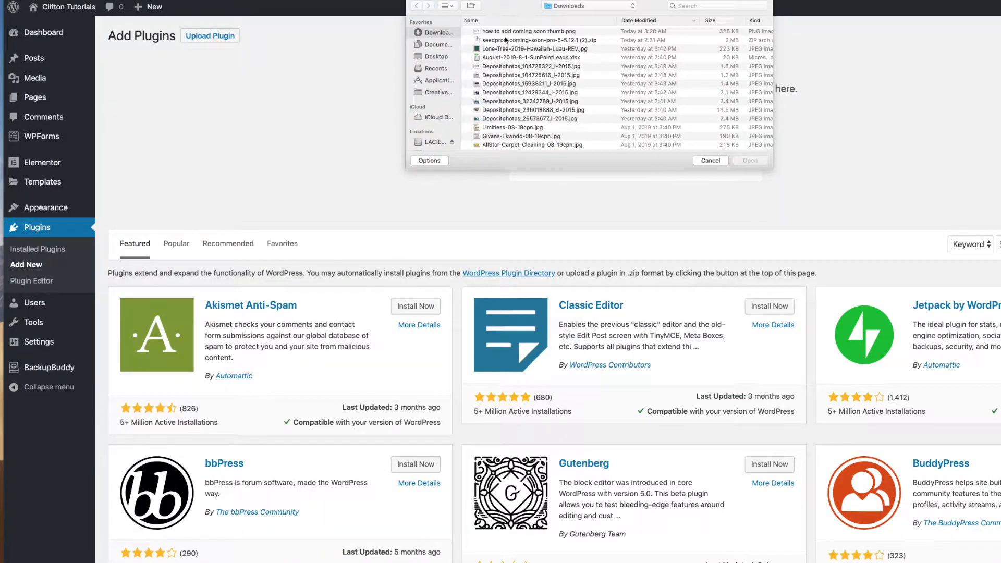
left_click(522, 40)
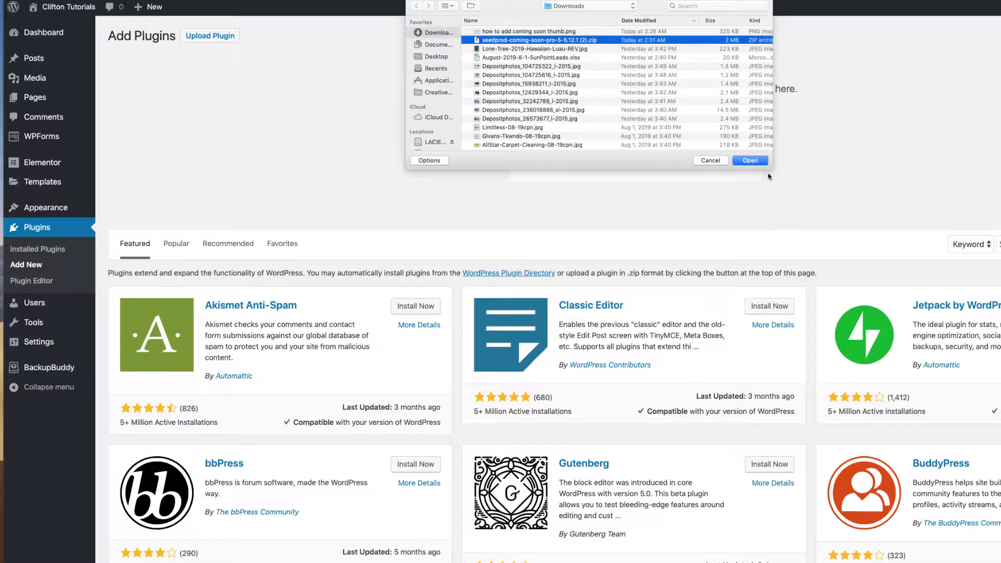
left_click(754, 162)
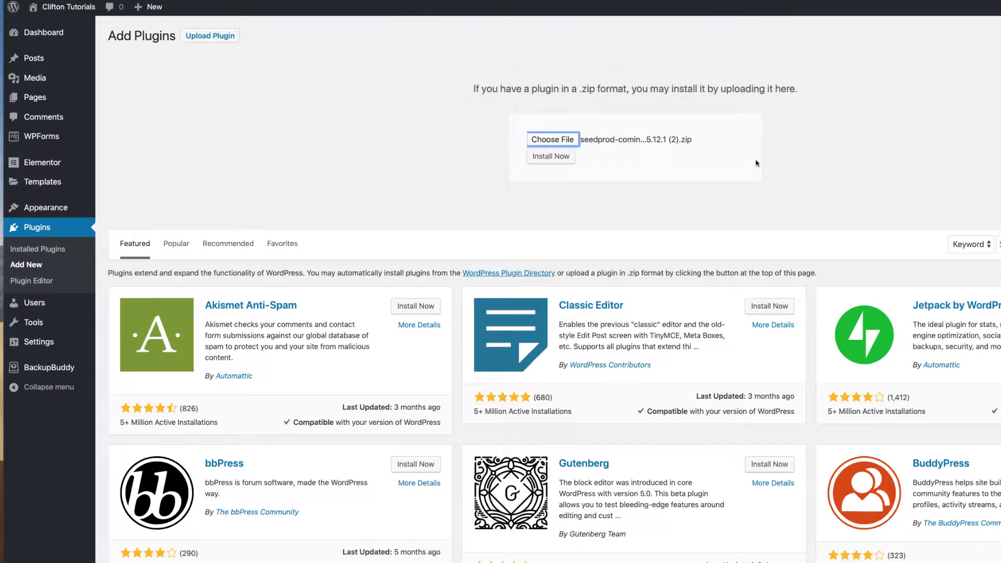
left_click(545, 157)
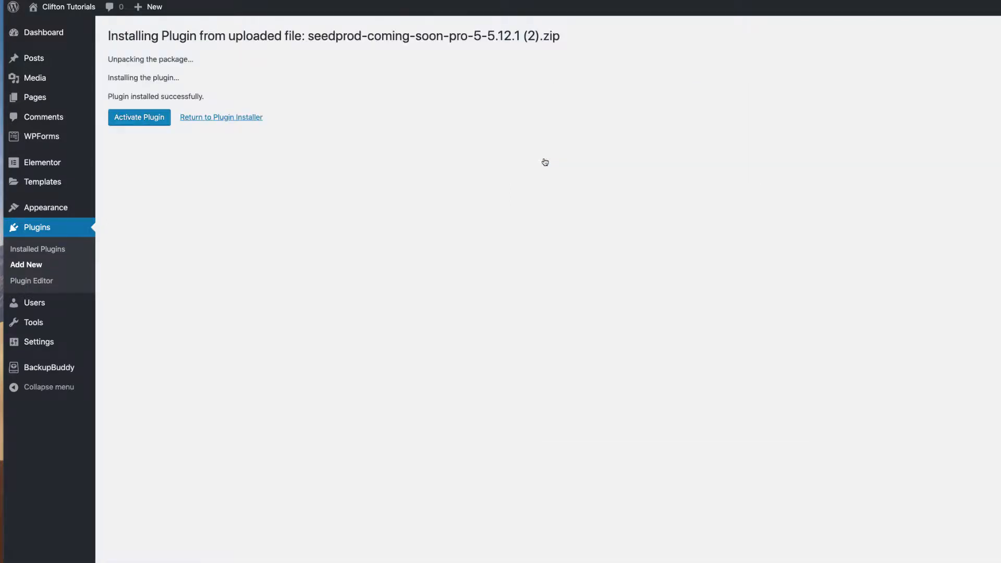
left_click(139, 118)
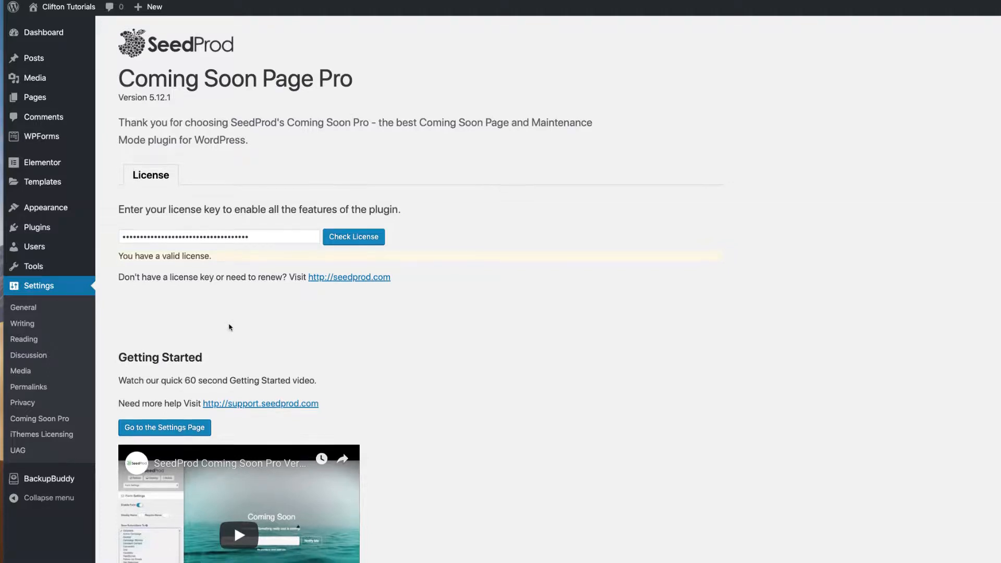
Step: Go to the Coming Soon Page Pro settings page and decline importing the settings of the free plugin
scroll(230, 327, "down", 1)
scroll(230, 327, "down", 3)
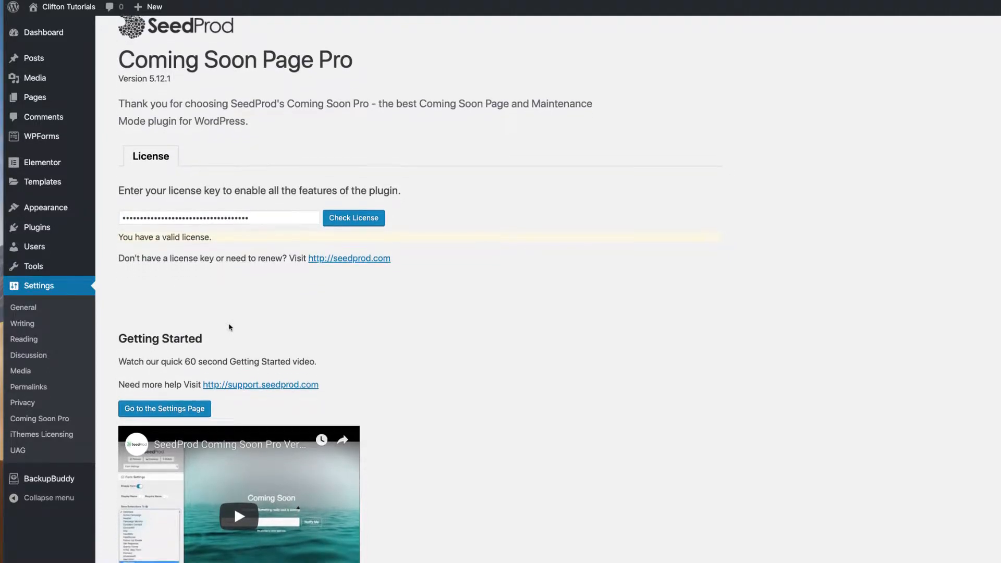
scroll(229, 327, "up", 3)
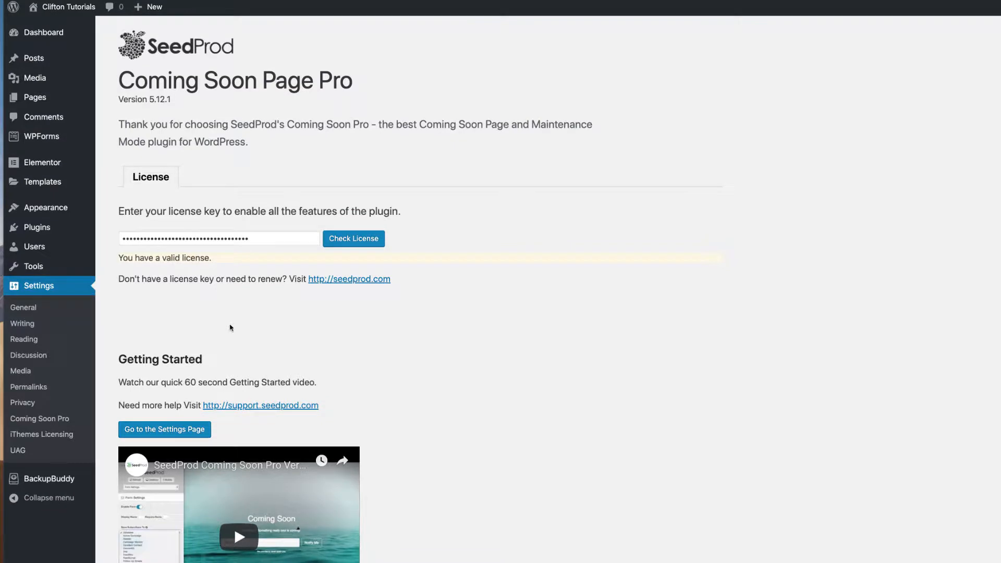
scroll(231, 328, "down", 4)
scroll(231, 327, "up", 4)
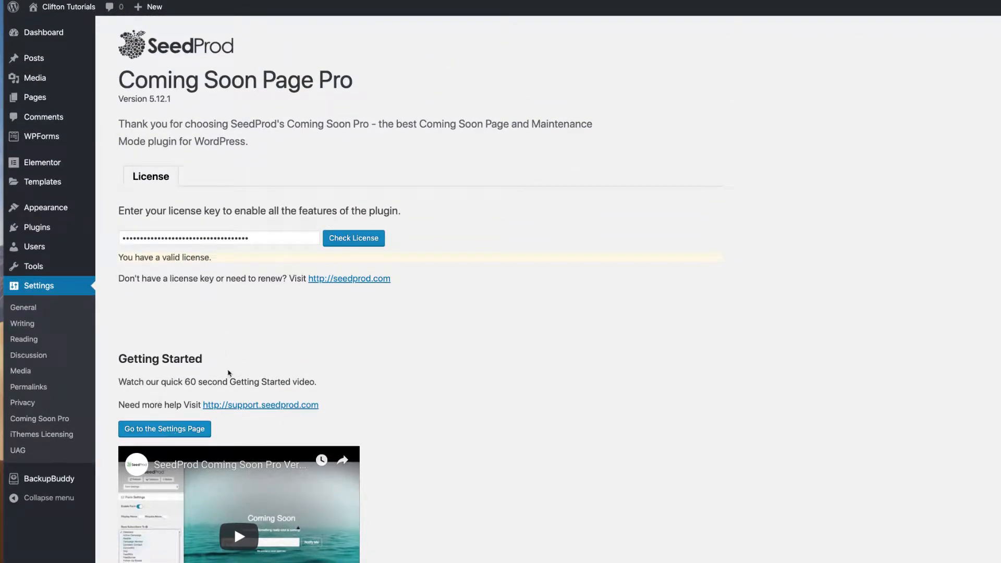
scroll(228, 373, "down", 3)
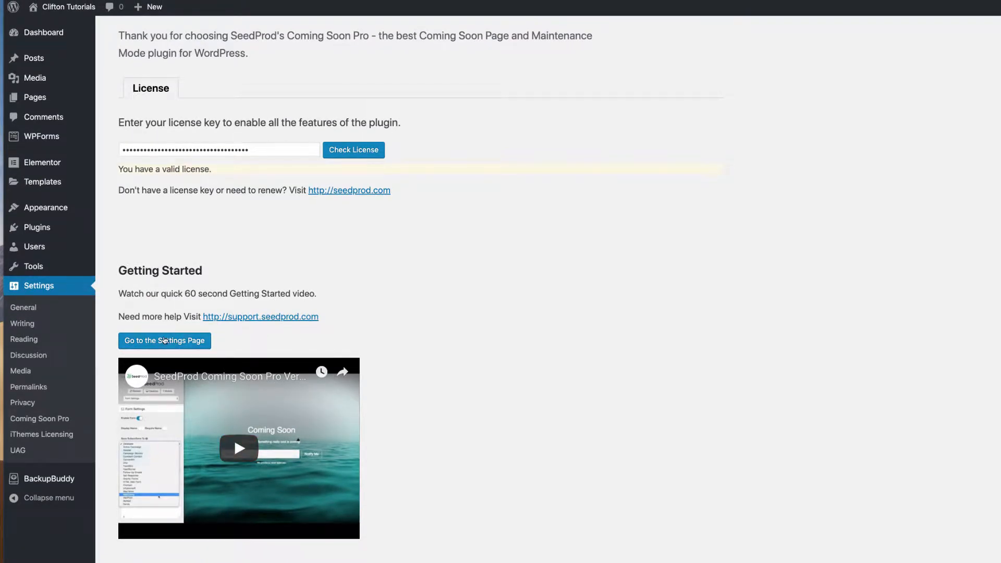
left_click(164, 341)
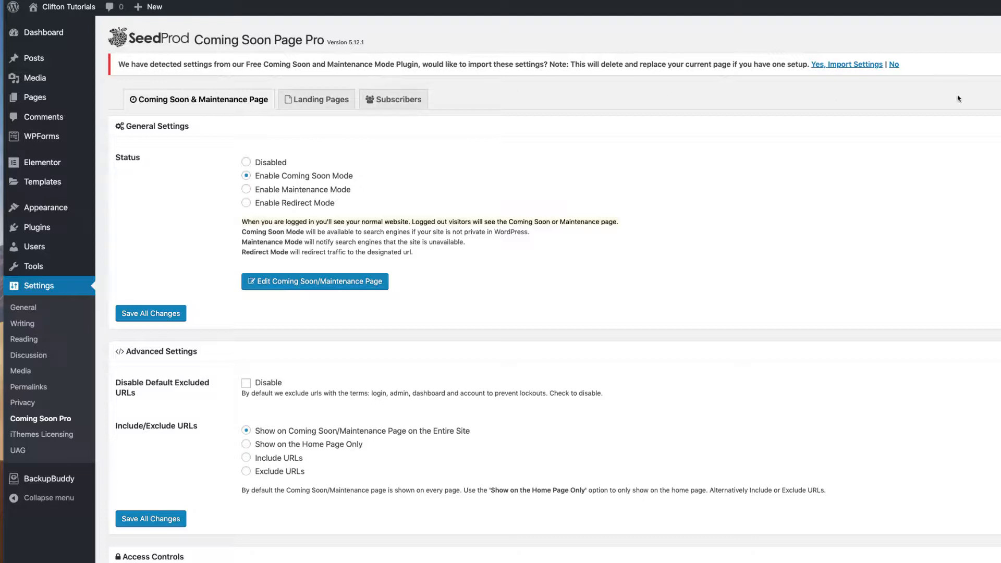
left_click(894, 66)
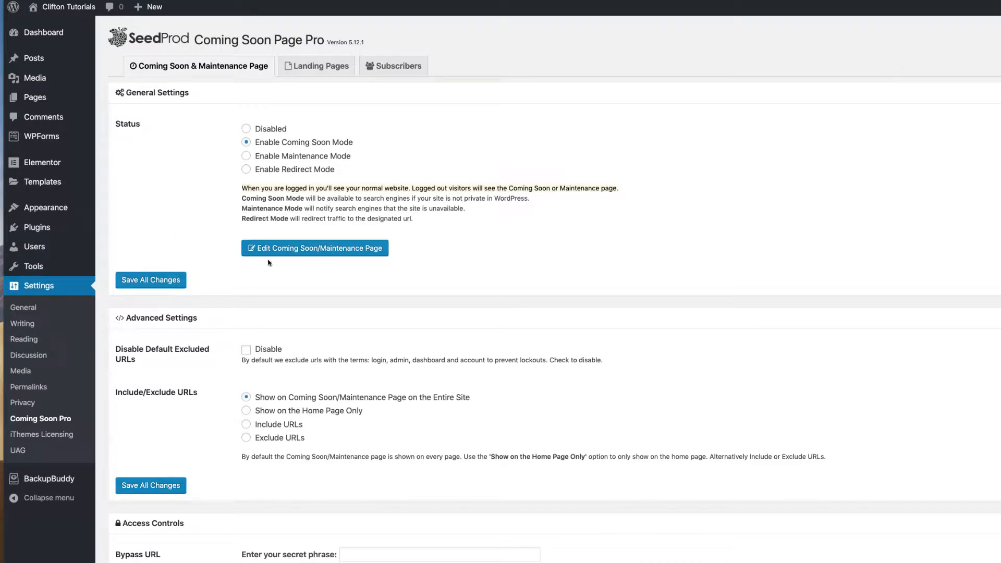
Step: Review the general and advanced settings, try the Enable Redirect Mode status and return it to Enable Coming Soon Mode
scroll(337, 370, "down", 1)
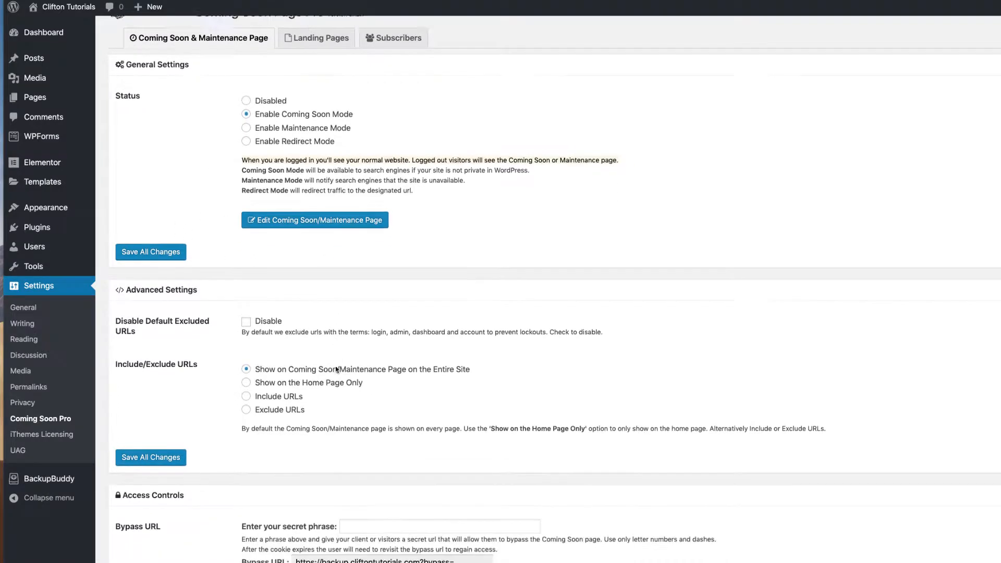
scroll(336, 370, "down", 3)
scroll(344, 292, "up", 4)
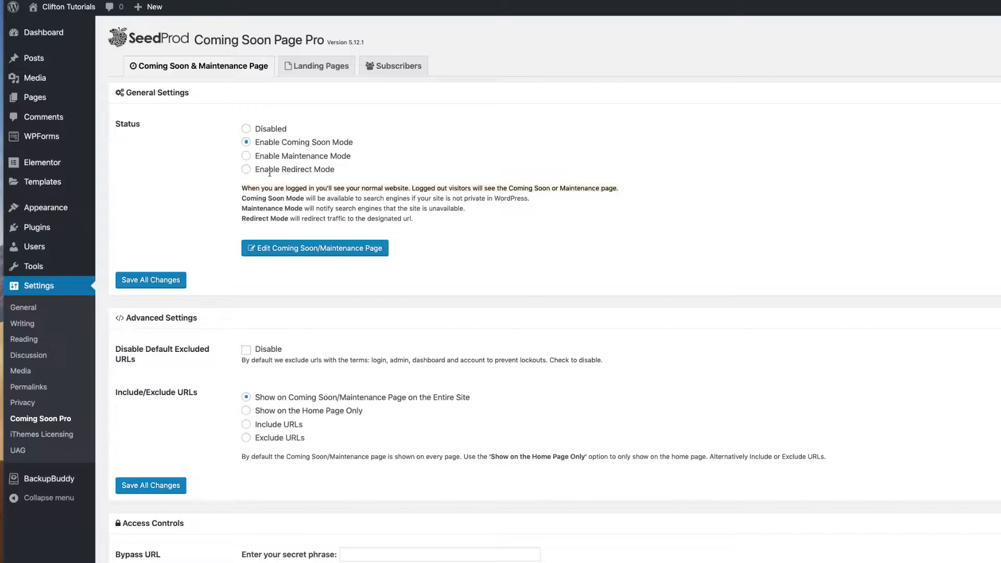
left_click(246, 171)
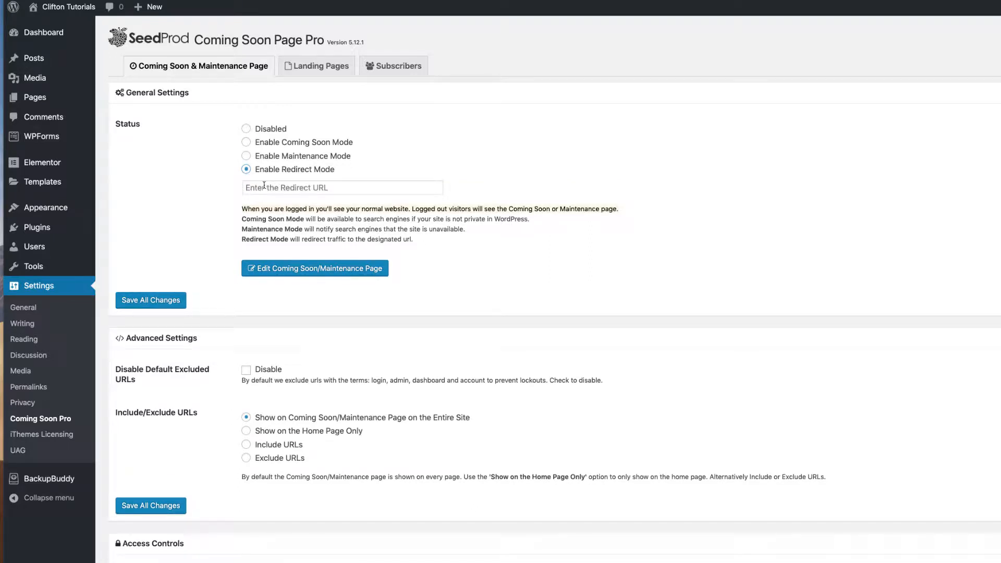
left_click(248, 144)
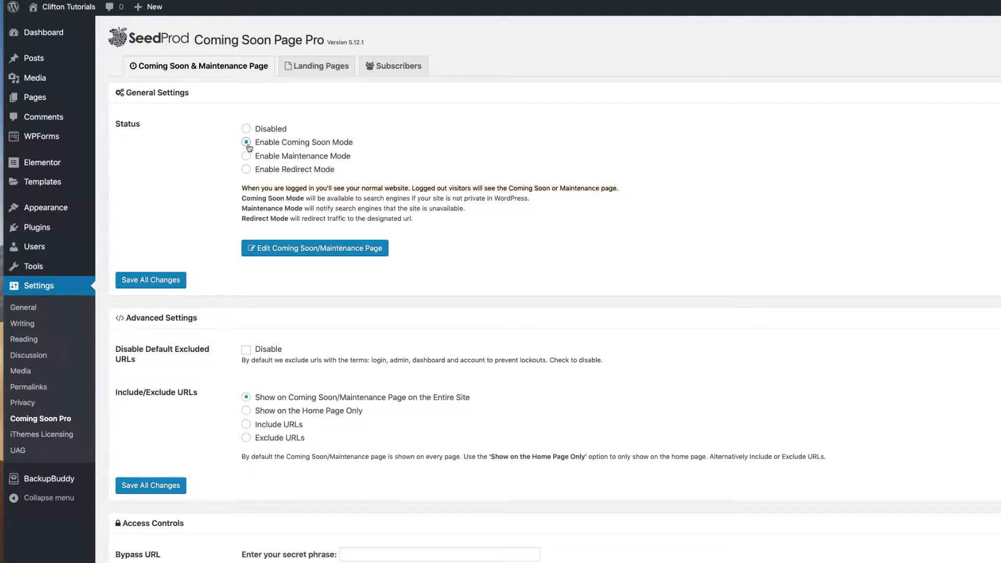
Step: Review the advanced settings and access controls, trying the Disable Default Excluded URLs option and checking the available Bypass URL Expires durations
scroll(222, 204, "down", 5)
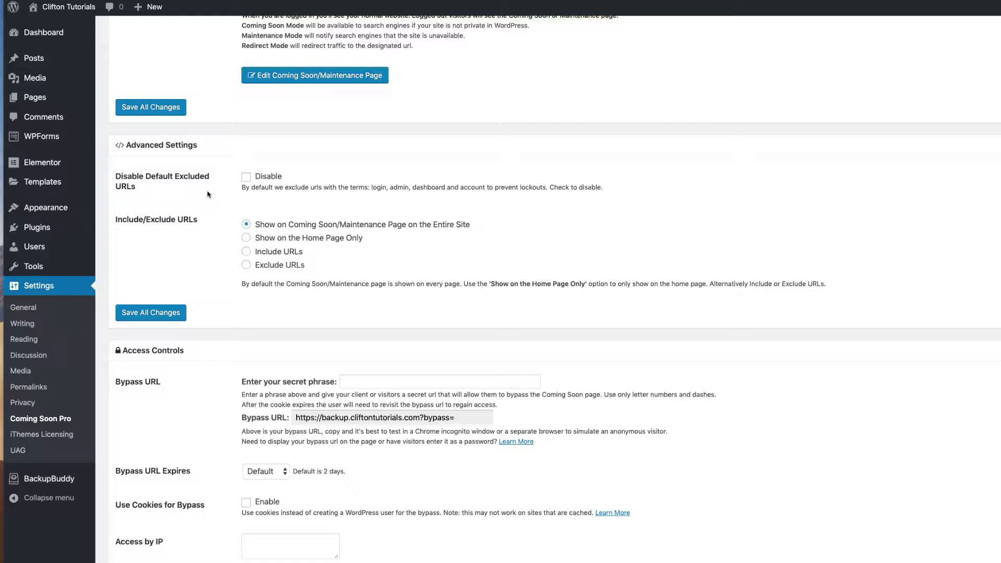
left_click(247, 177)
left_click(246, 178)
scroll(287, 249, "down", 3)
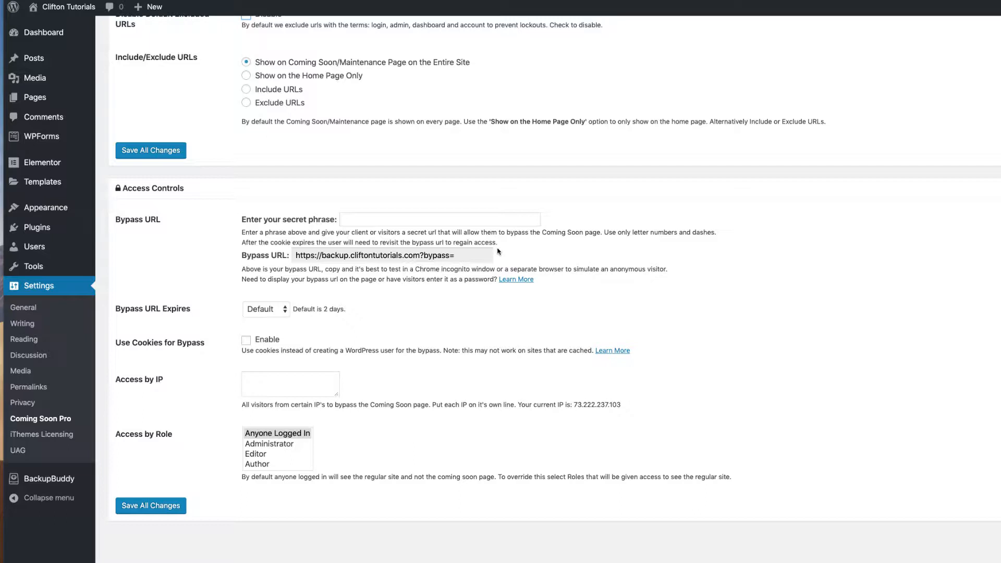
left_click(285, 315)
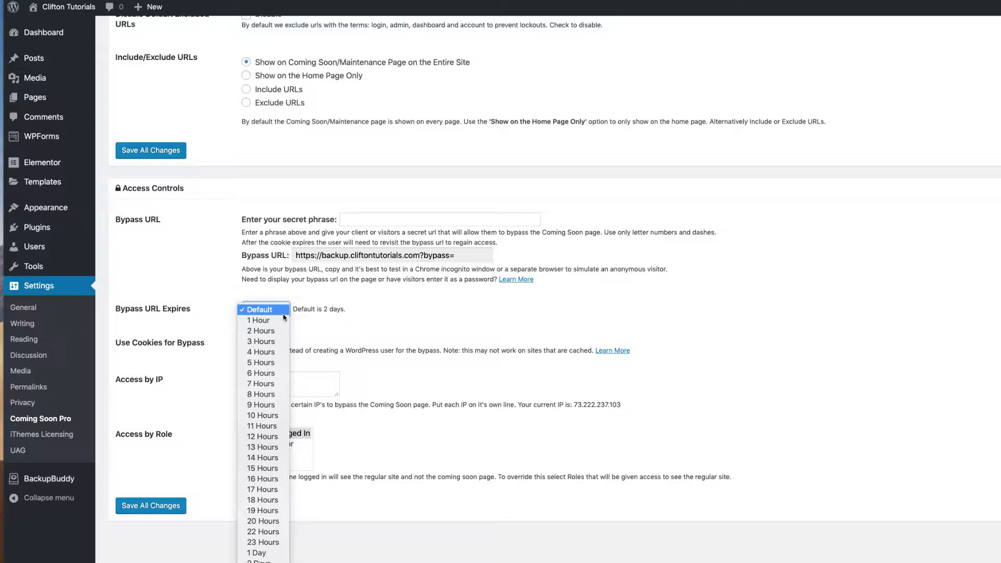
left_click(285, 316)
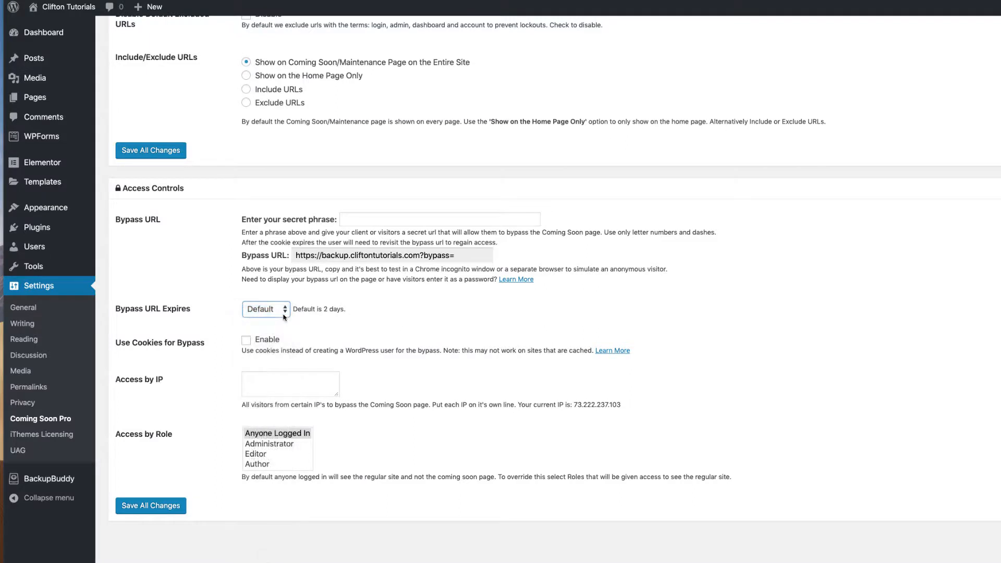
left_click(285, 316)
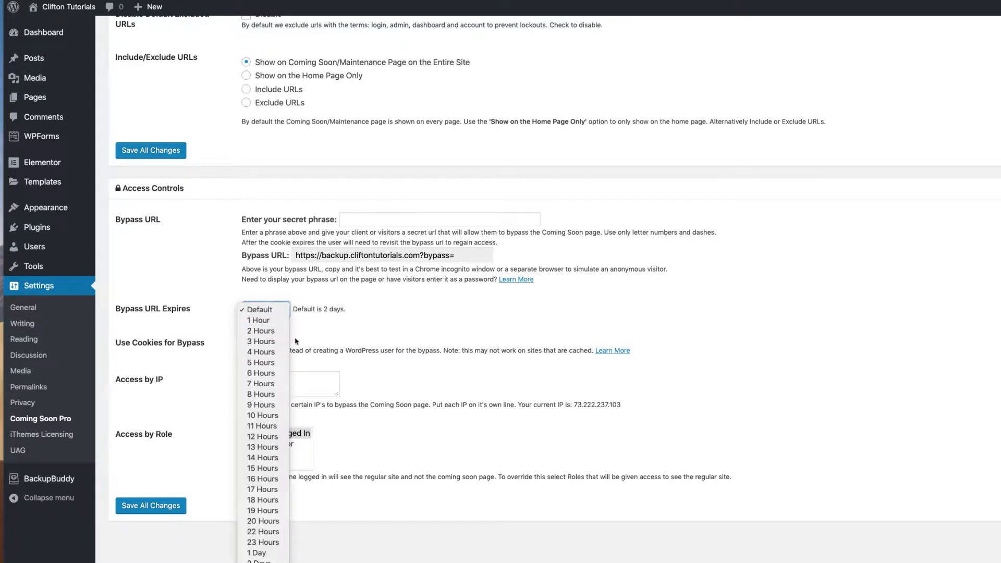
left_click(297, 342)
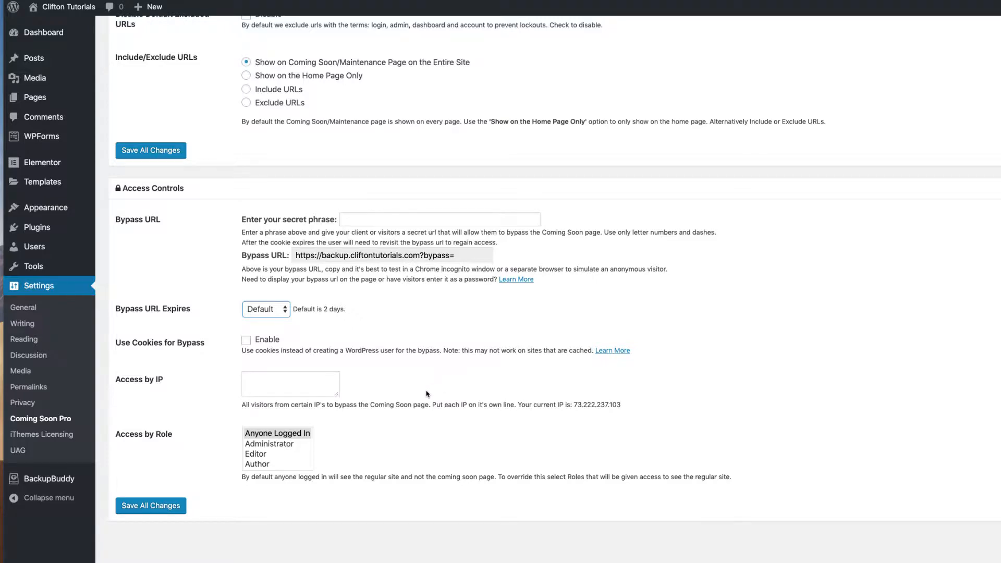
Step: View the Landing Pages and Subscribers sections, return to the Coming Soon & Maintenance Page settings and save all changes
scroll(426, 393, "up", 6)
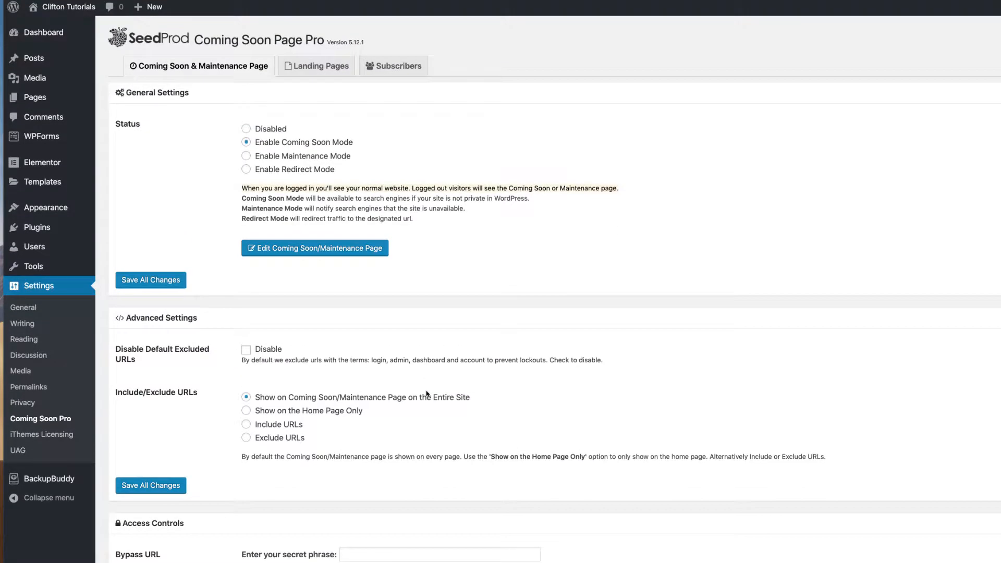
left_click(311, 68)
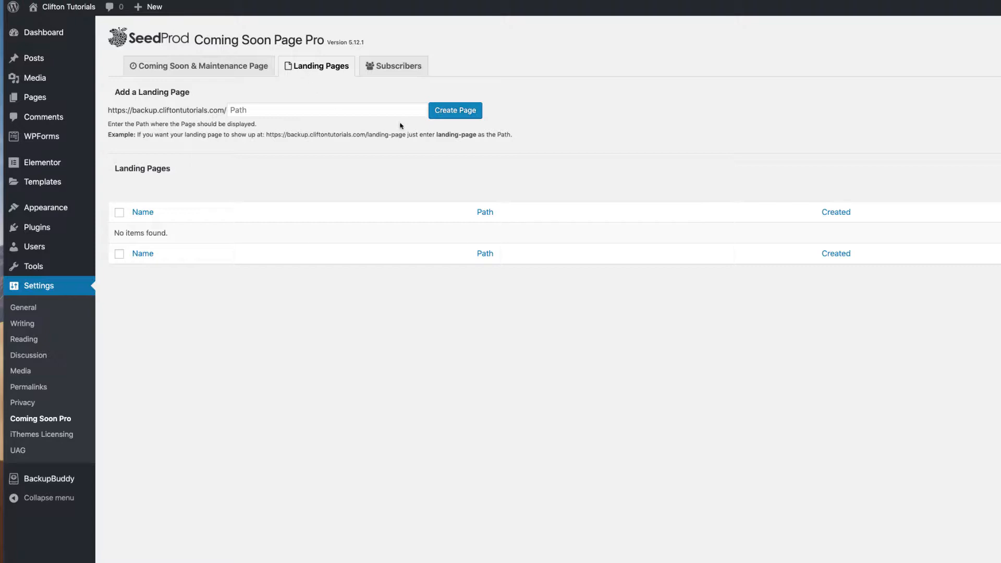
left_click(399, 71)
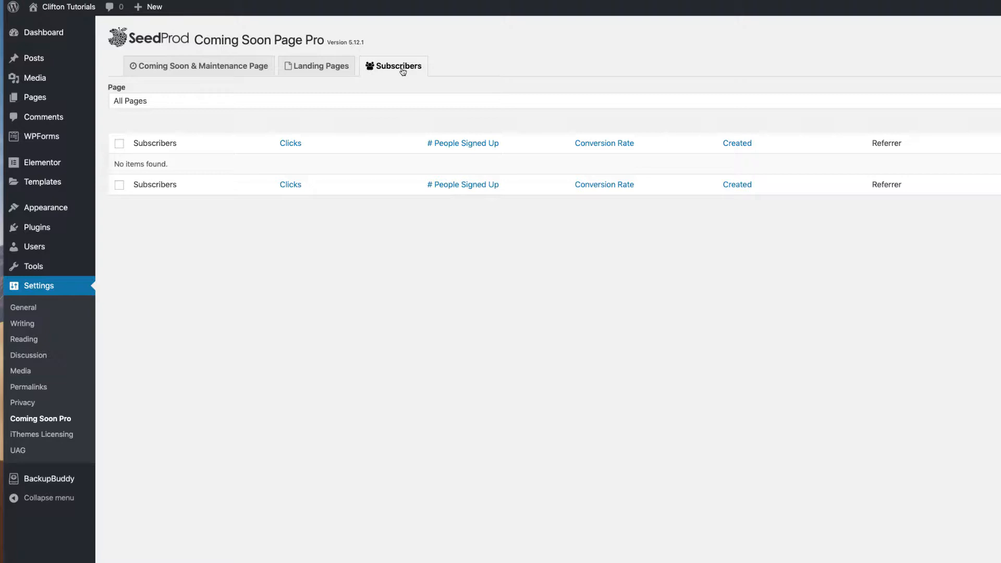
left_click(191, 65)
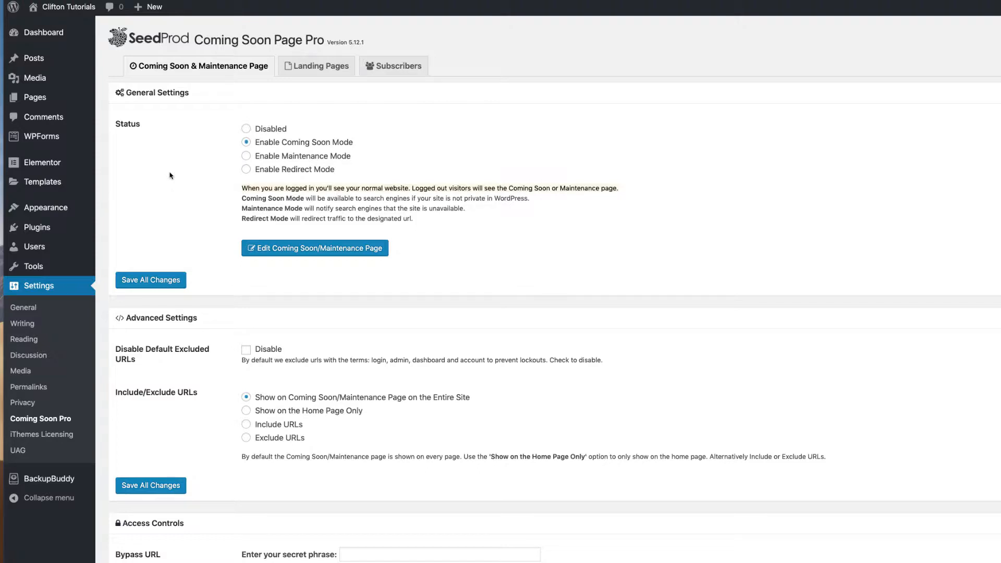
left_click(150, 280)
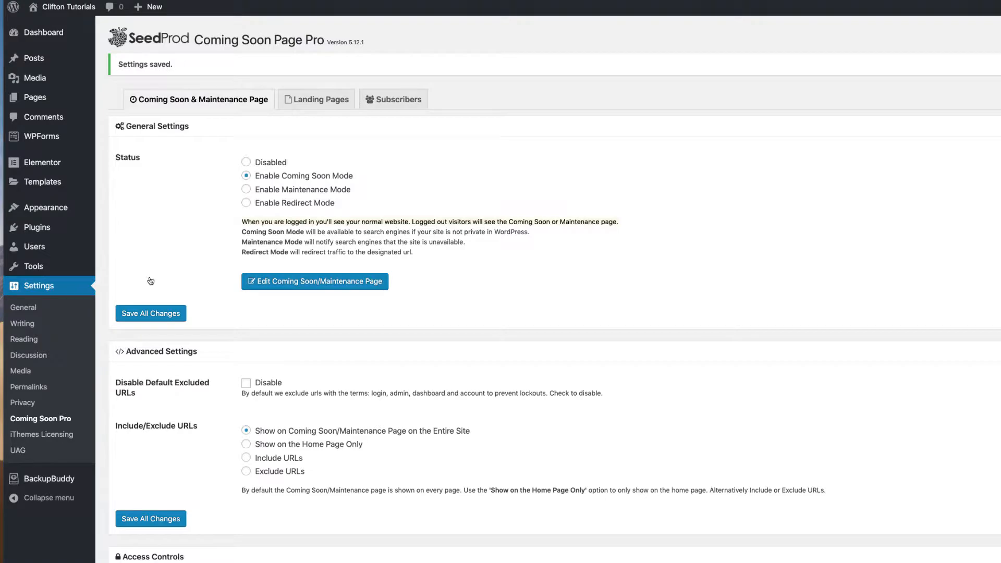
scroll(153, 282, "down", 10)
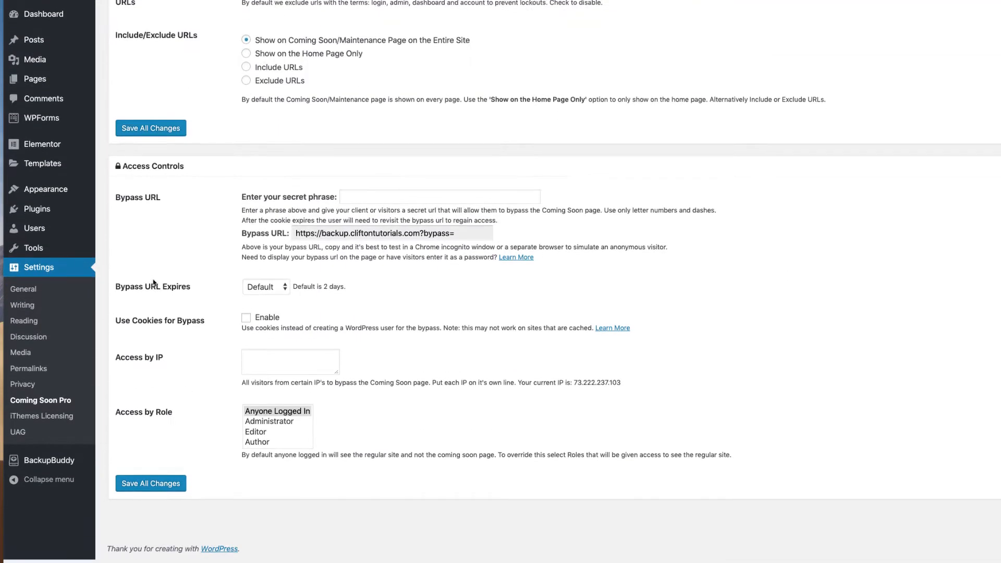
scroll(153, 282, "up", 10)
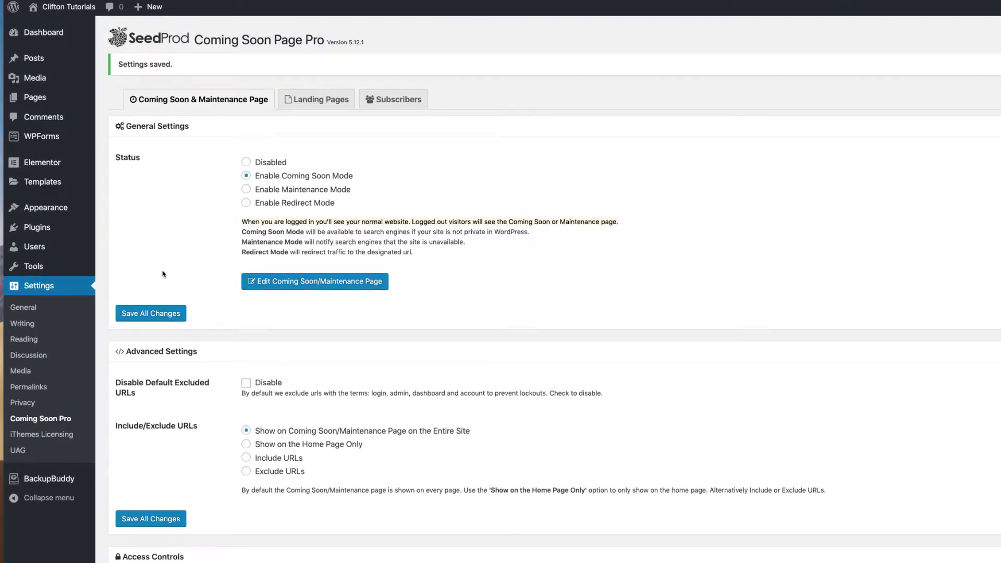
Step: Open the coming soon page for editing and choose the Retro Work theme from the theme gallery
left_click(298, 285)
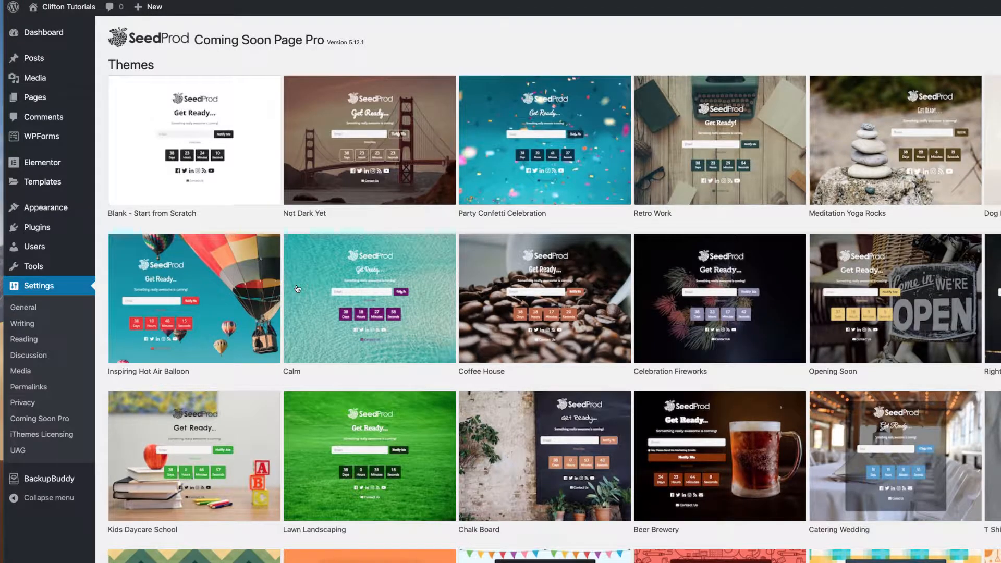
scroll(297, 288, "down", 3)
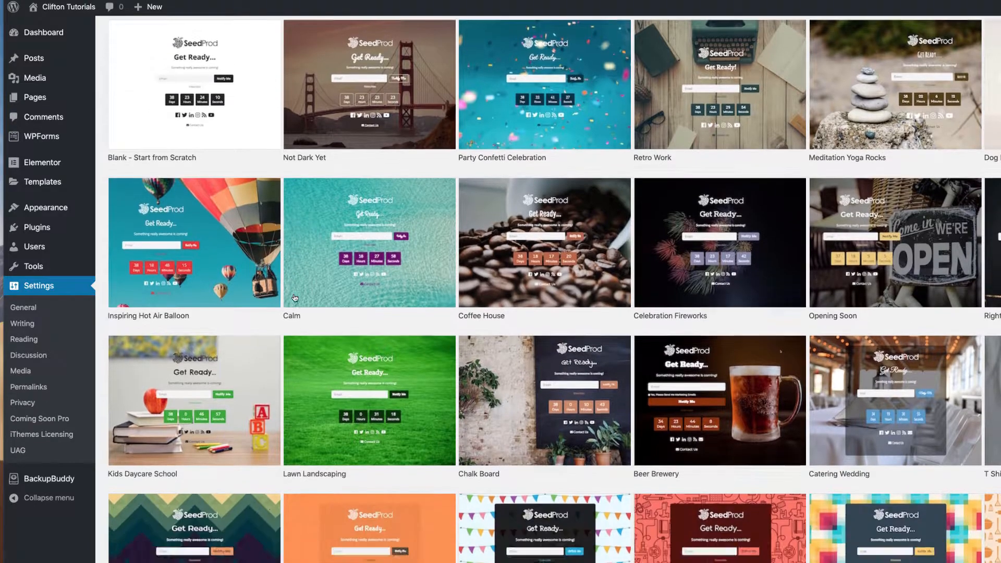
scroll(295, 298, "up", 3)
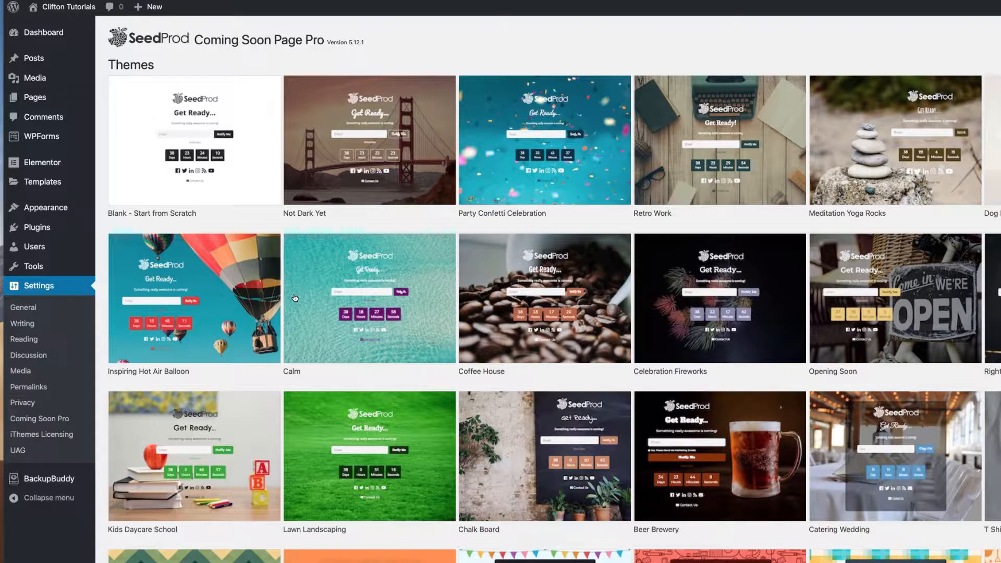
scroll(295, 299, "down", 5)
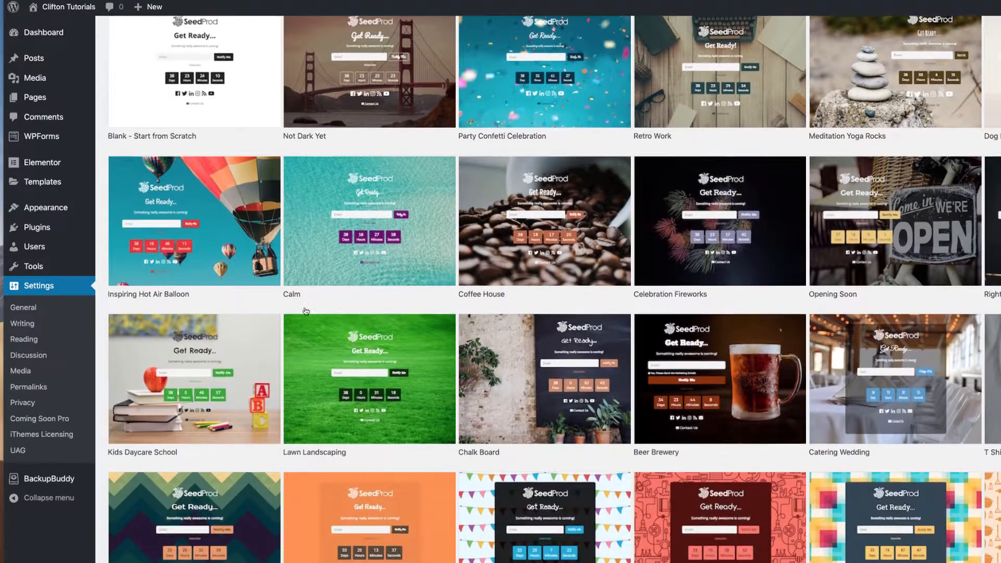
scroll(306, 311, "down", 6)
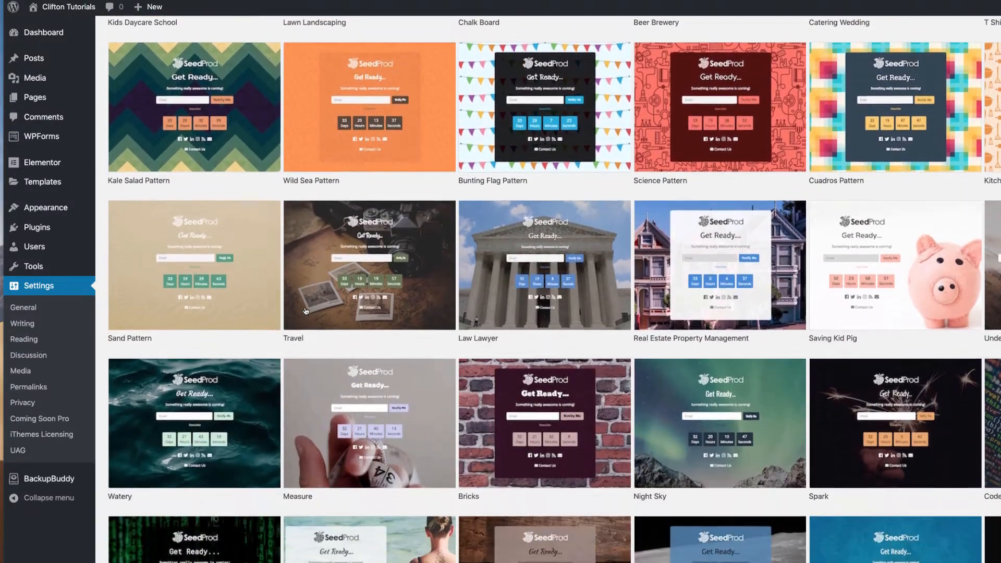
scroll(305, 311, "down", 6)
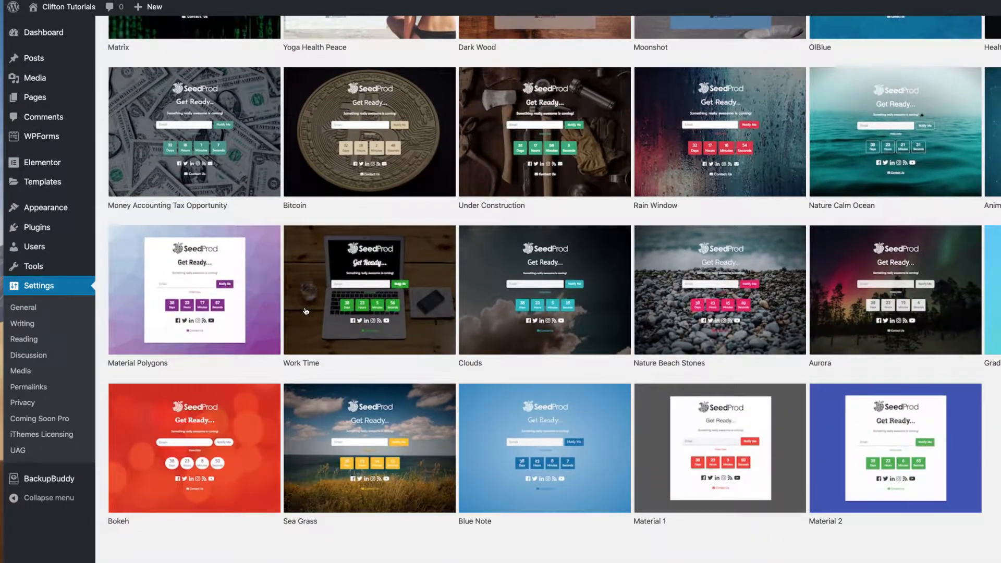
scroll(305, 311, "up", 18)
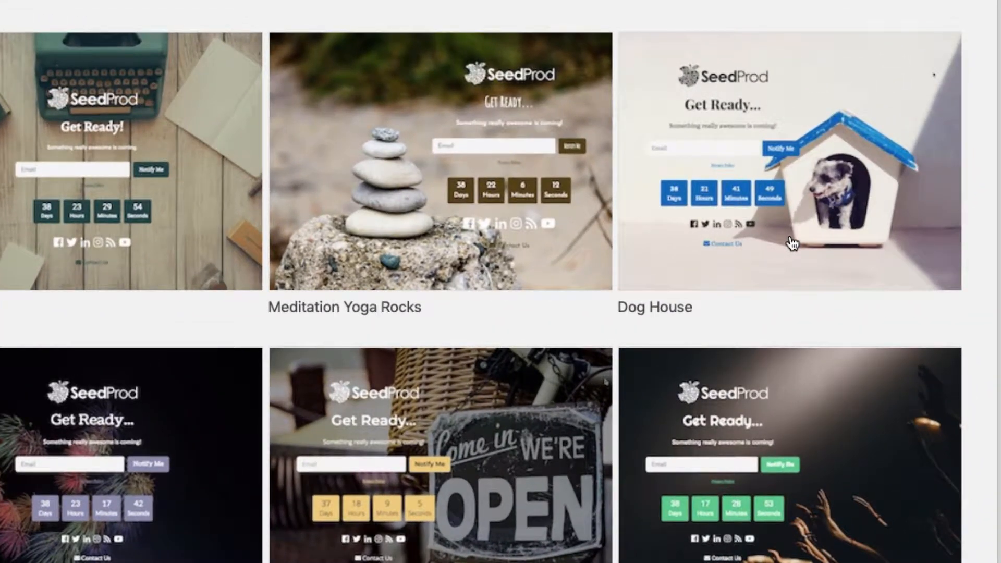
scroll(768, 294, "down", 8)
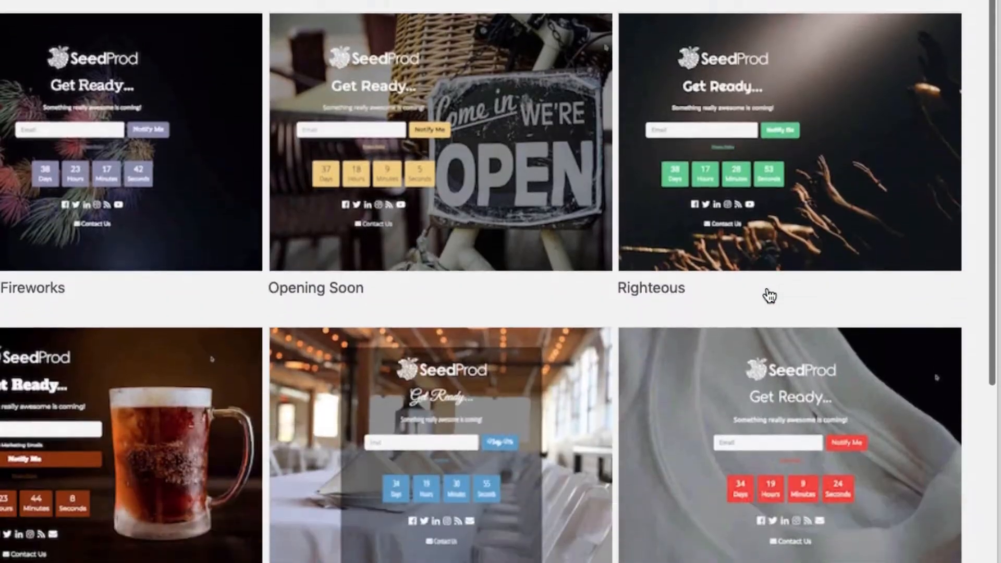
scroll(769, 295, "down", 10)
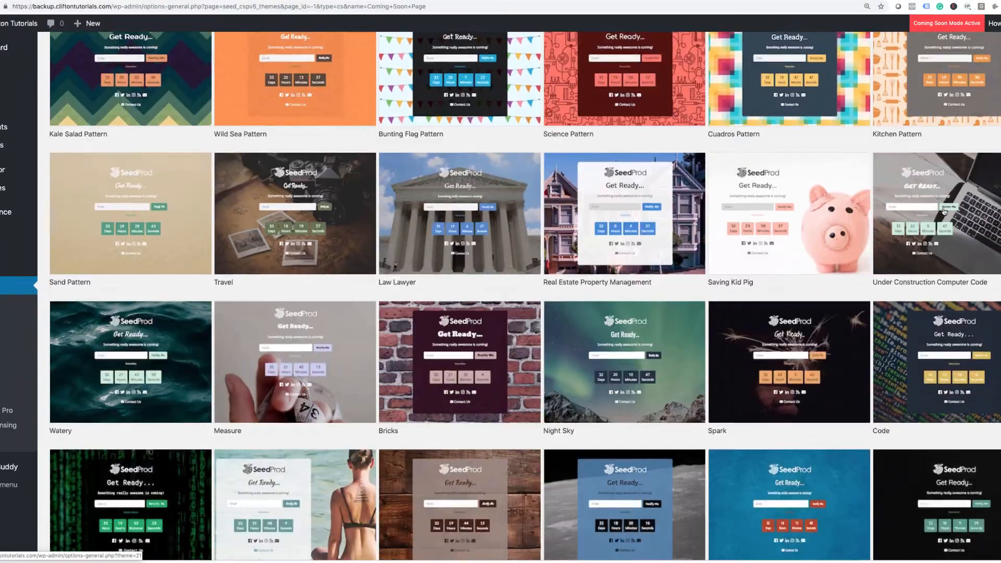
scroll(945, 212, "down", 1)
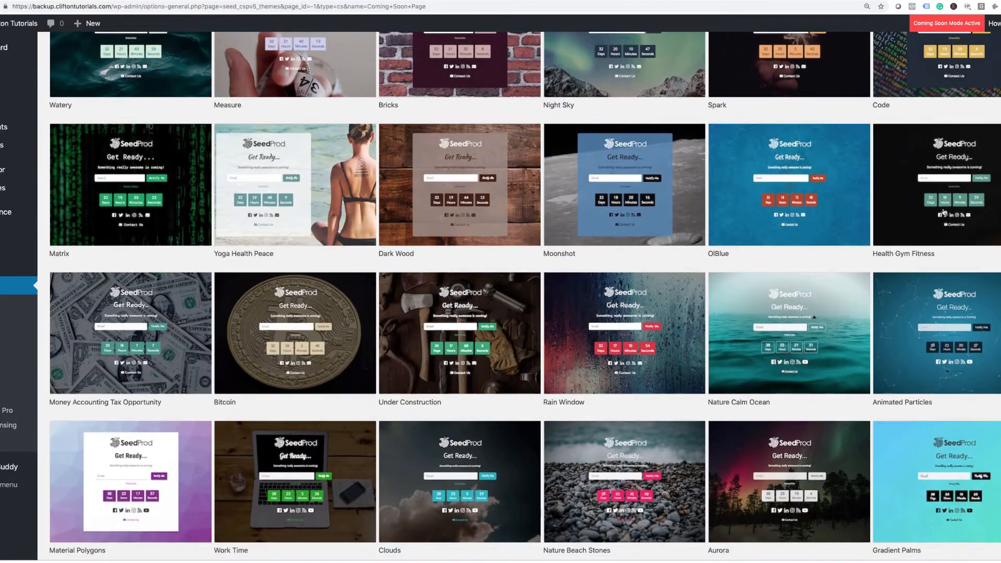
scroll(943, 209, "up", 15)
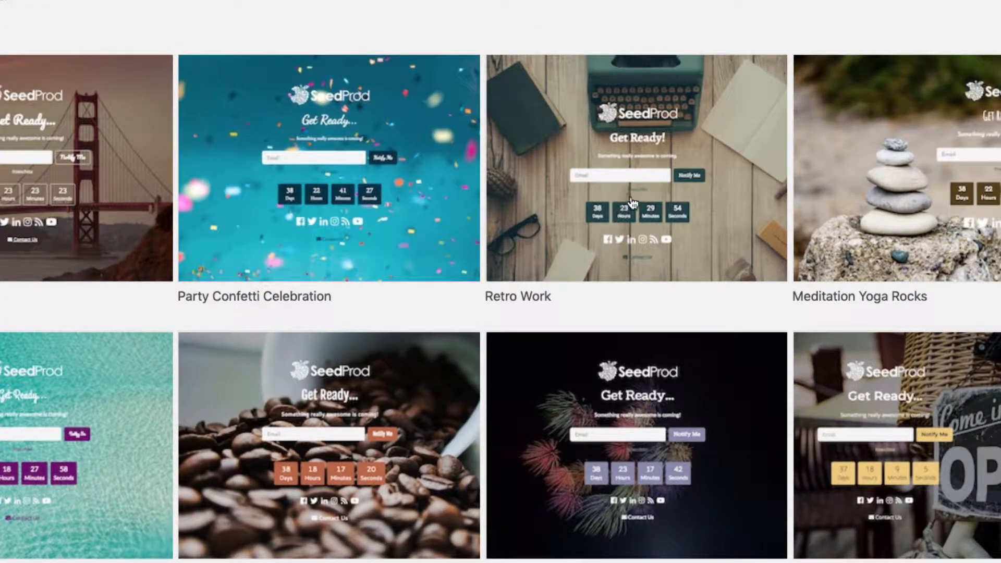
left_click(637, 150)
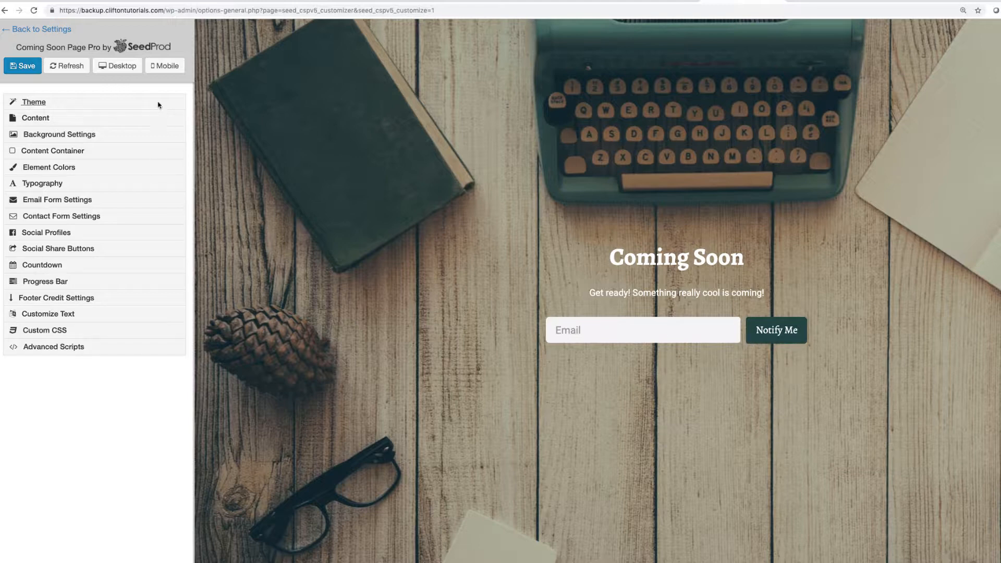
Step: Set the page name in the page's content settings to "Clifton Windows and Doors Installtion"
left_click(64, 106)
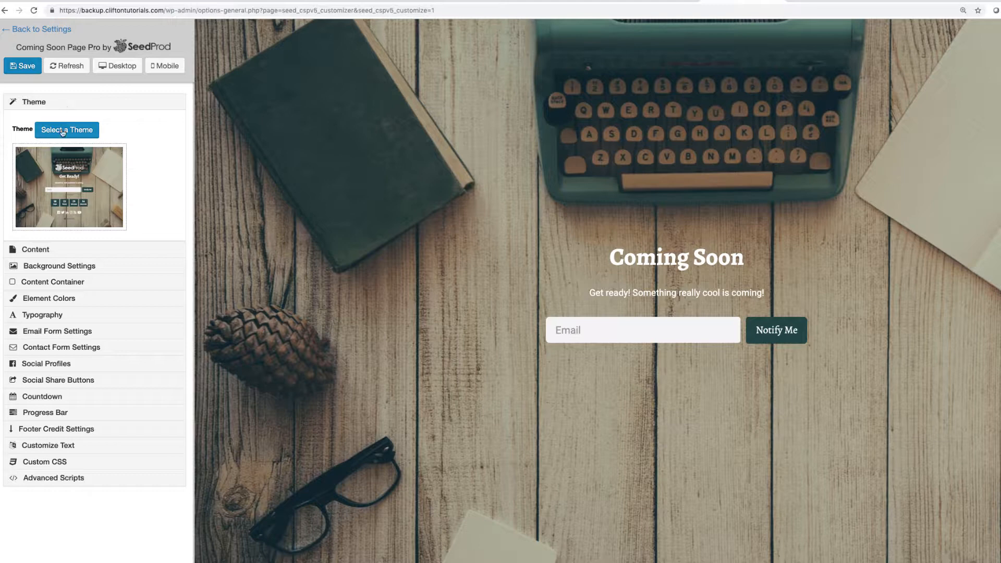
left_click(55, 251)
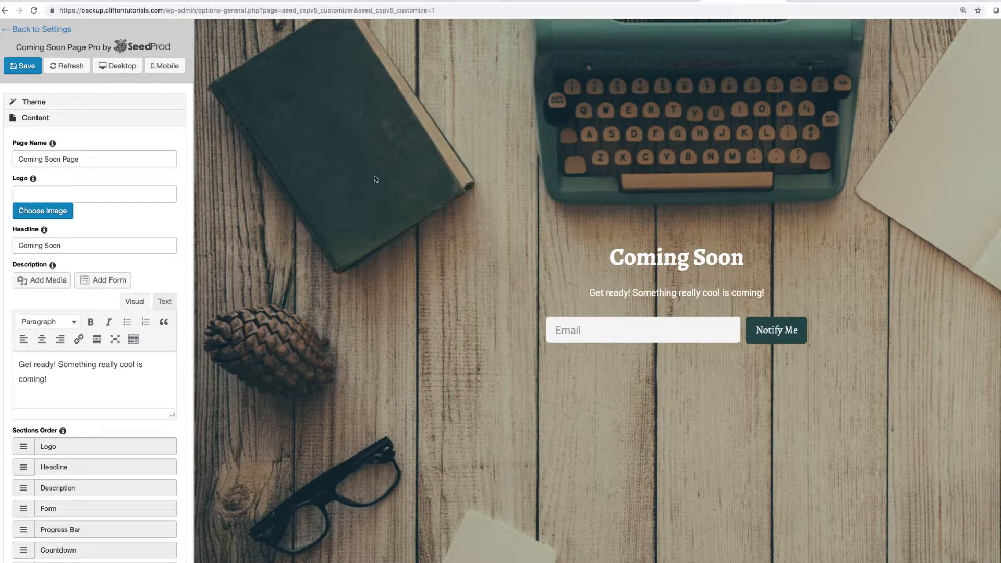
left_click(97, 162)
left_click_drag(96, 162, 11, 159)
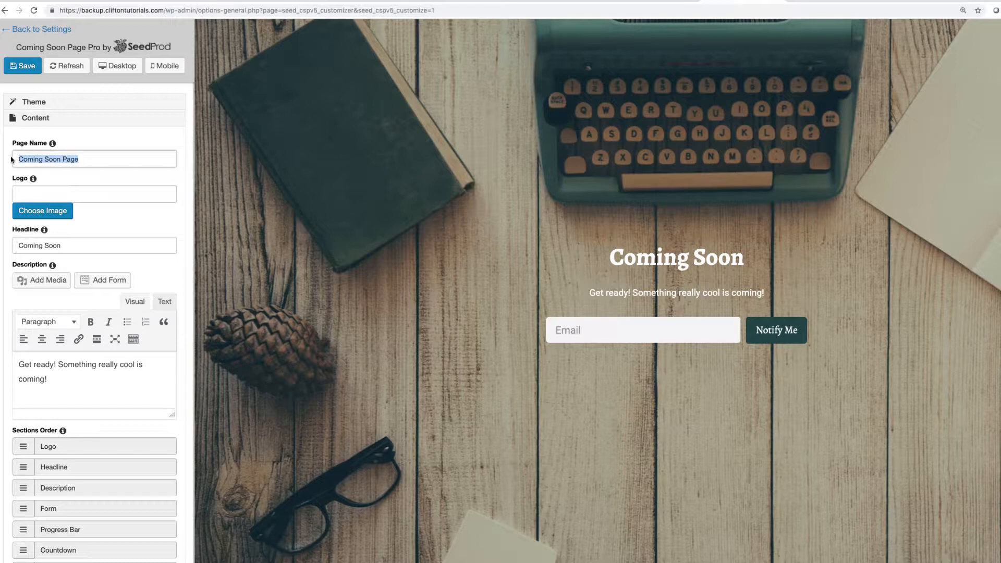
type("Clifton")
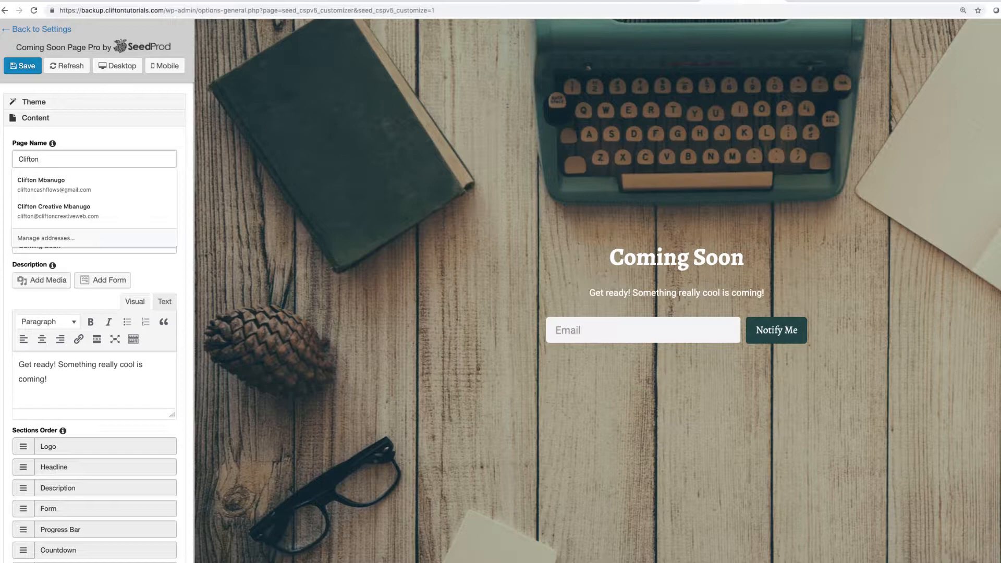
type(" Windows ")
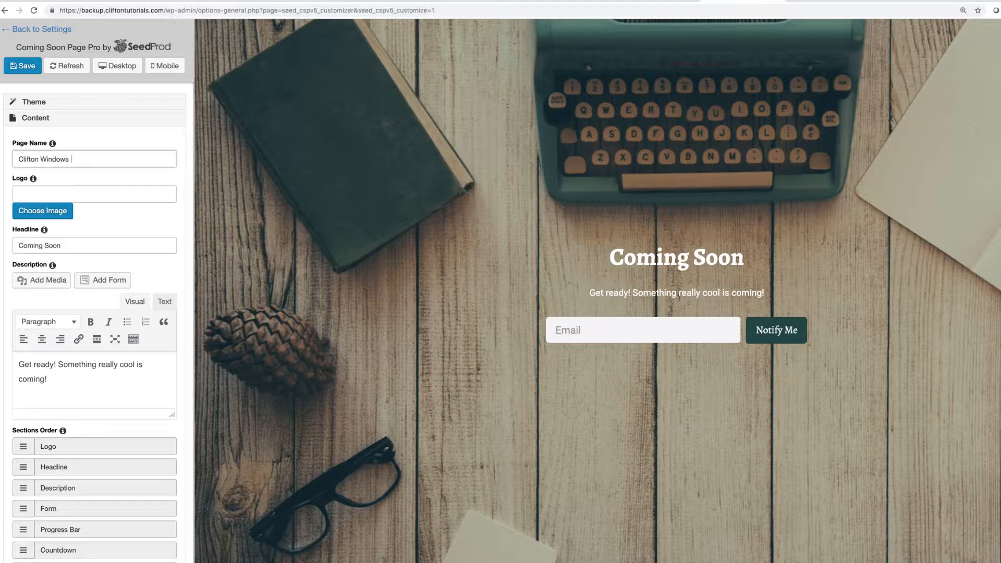
type("and Doors Installtion")
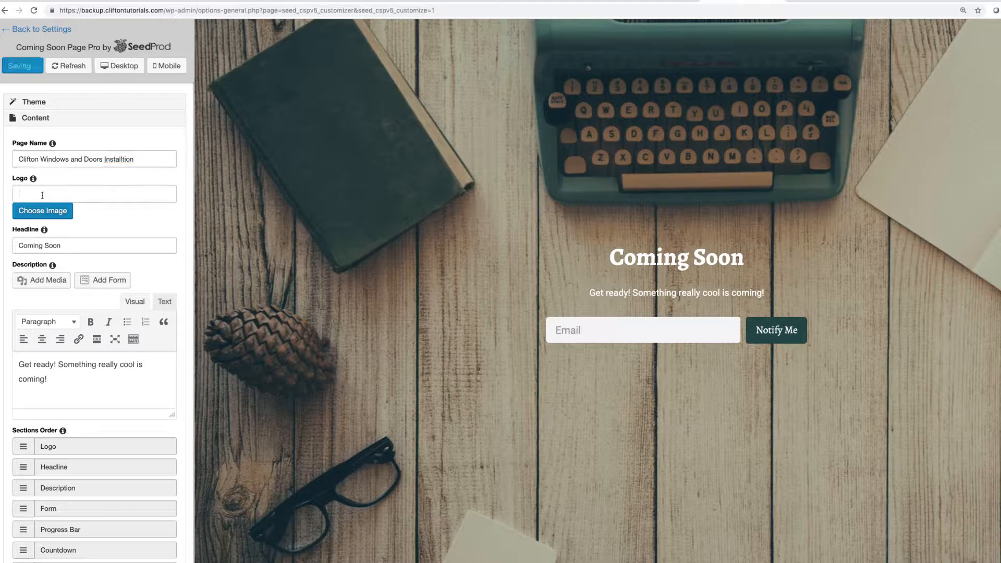
Step: Choose the J'a DOOR Windows & Doors logo from the media library as the page's logo
left_click(42, 213)
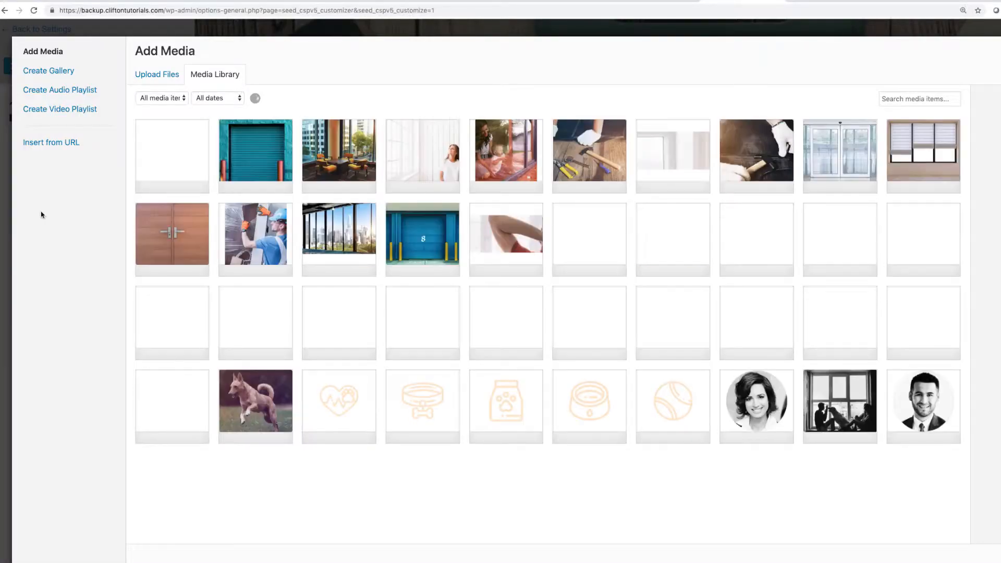
left_click(164, 153)
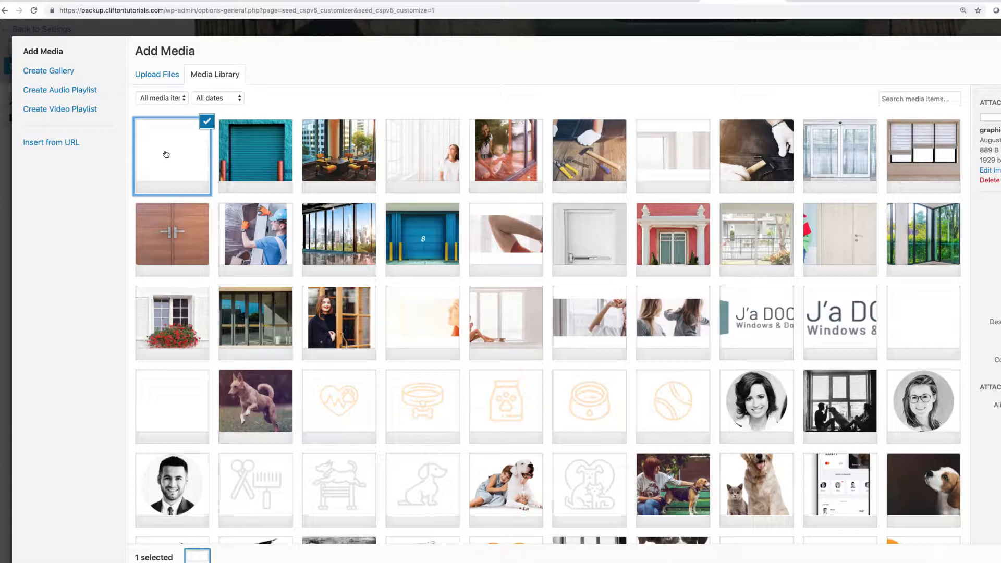
scroll(236, 229, "down", 2)
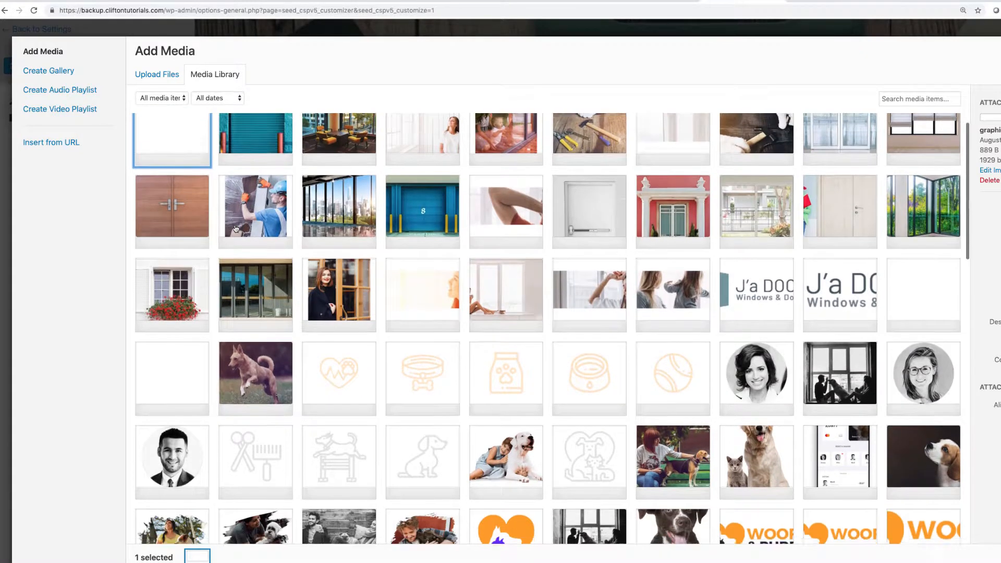
scroll(236, 229, "down", 5)
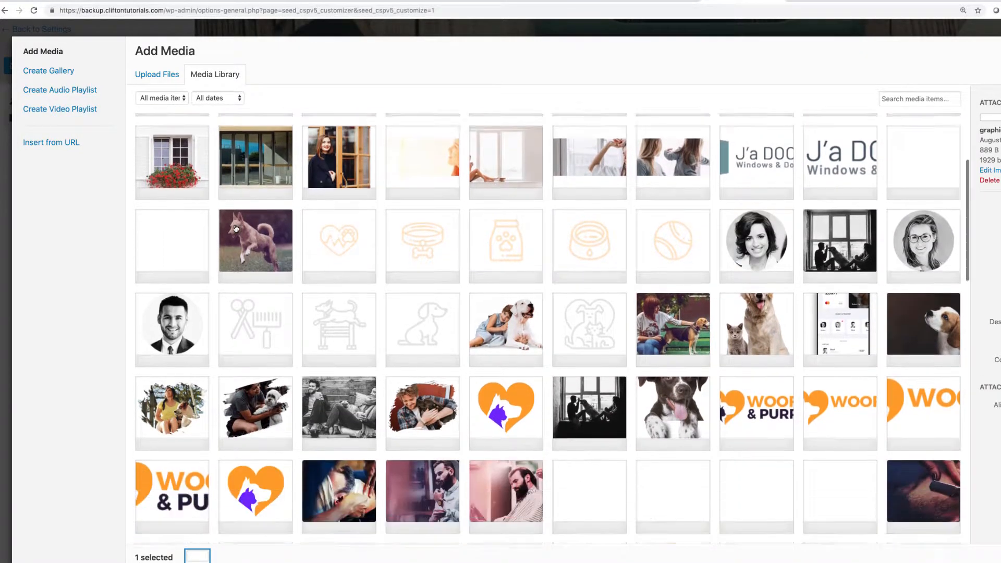
scroll(236, 229, "up", 4)
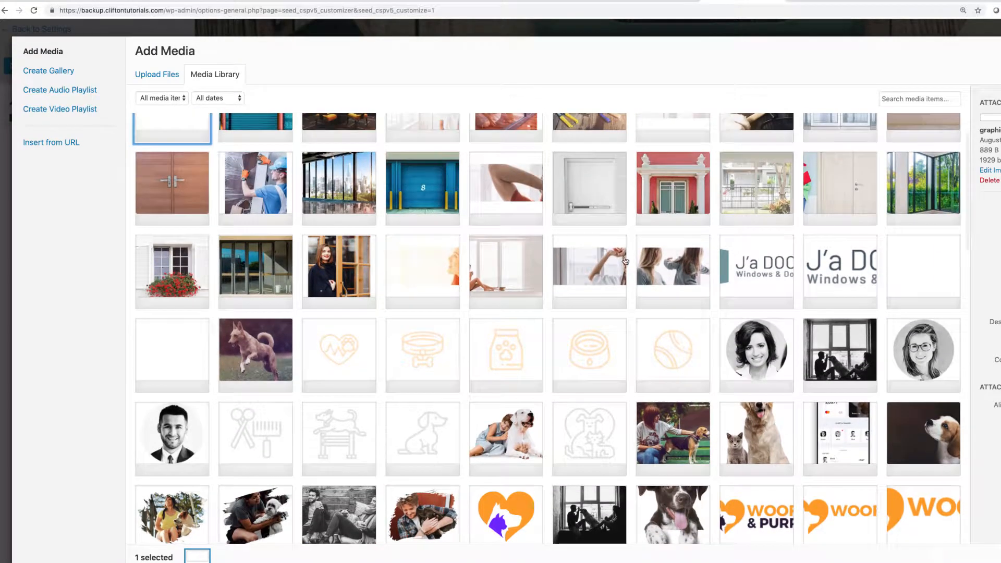
left_click(767, 264)
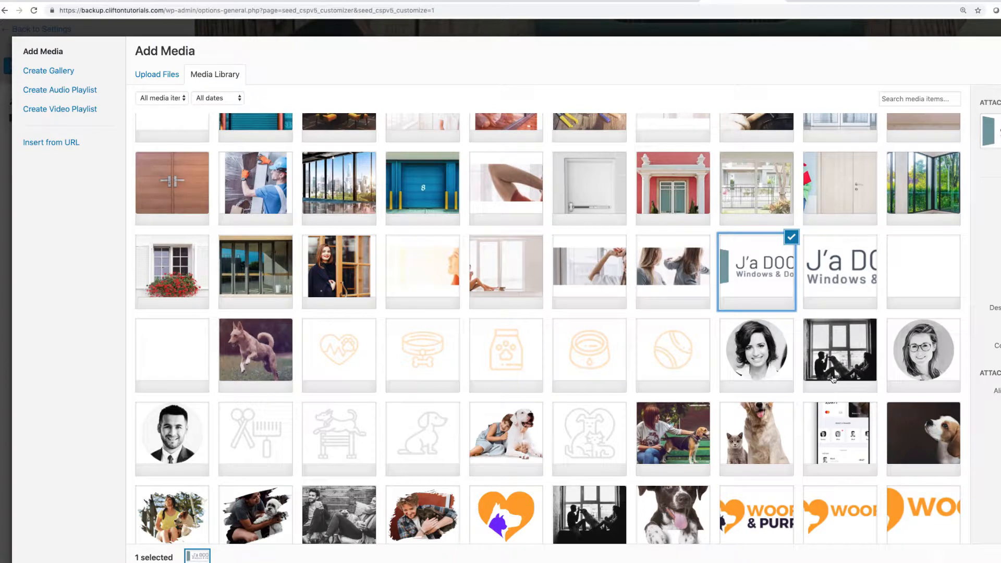
left_click(842, 295)
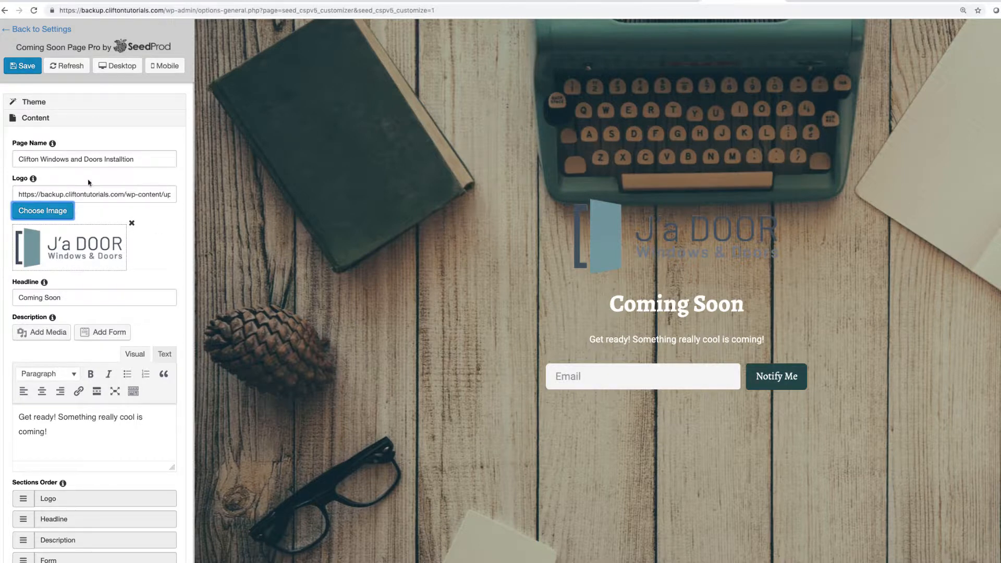
Step: Change the page headline to "Our Website is Coming Soon" and close the content settings
scroll(74, 289, "down", 3)
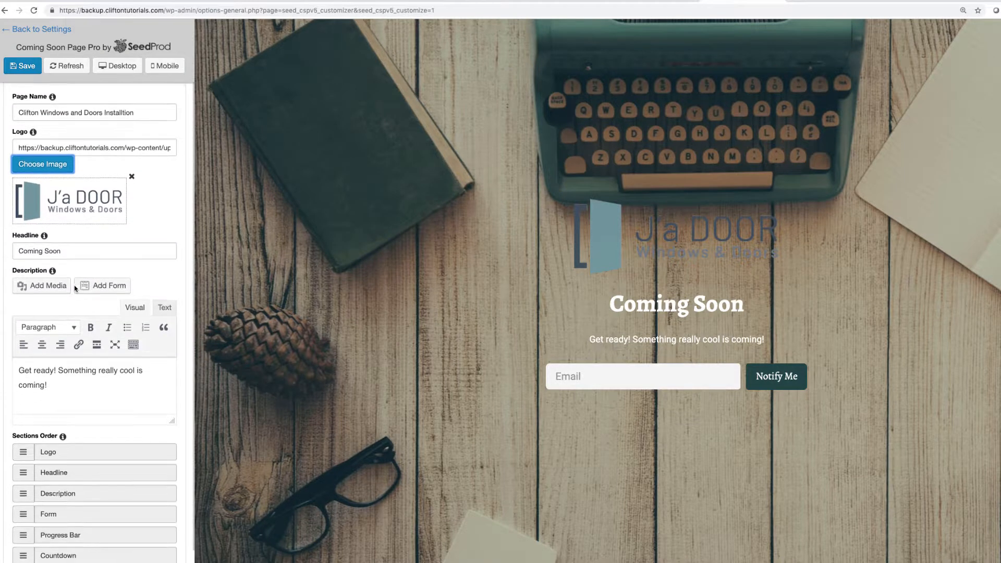
left_click(63, 234)
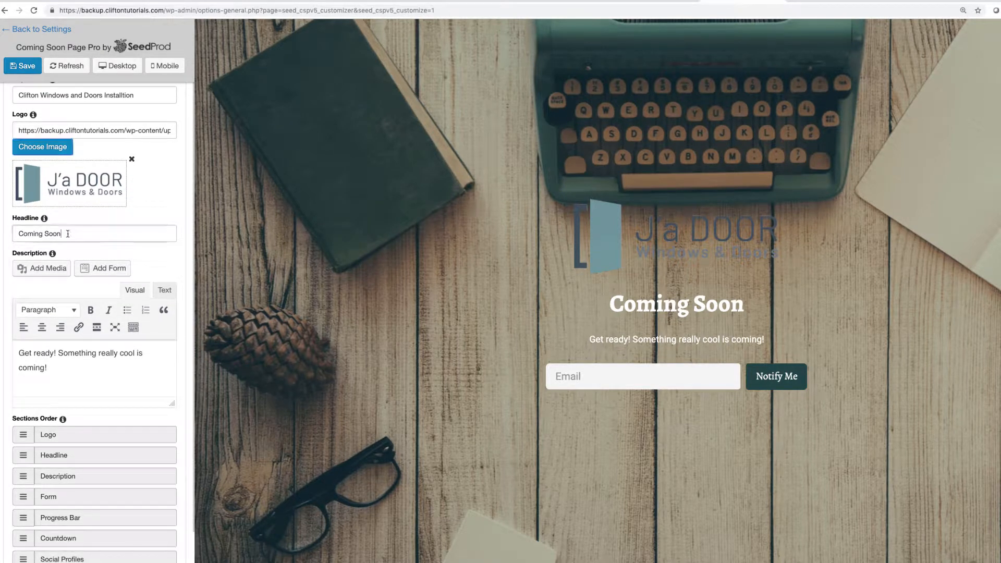
left_click(19, 233)
type("Our Website")
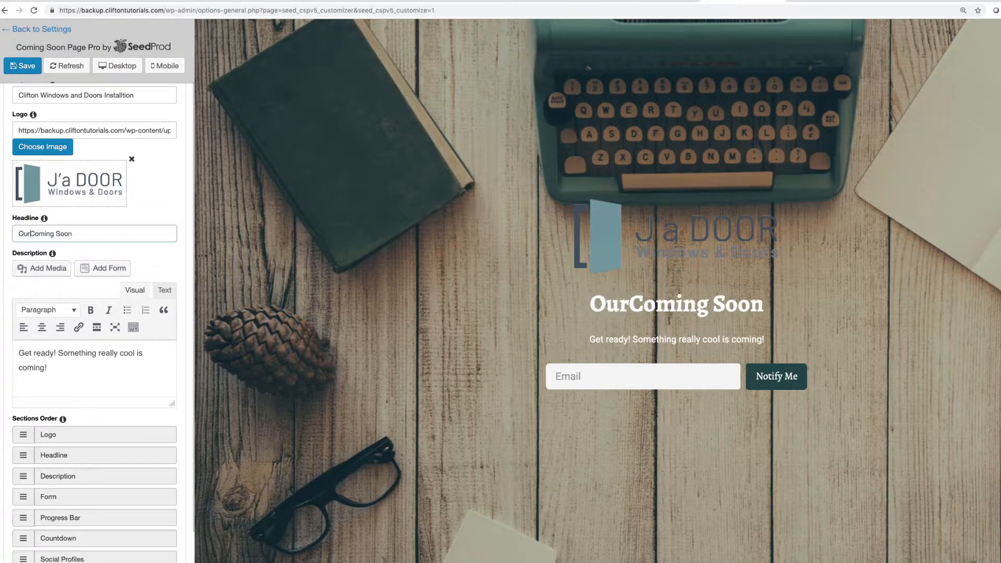
type(" is")
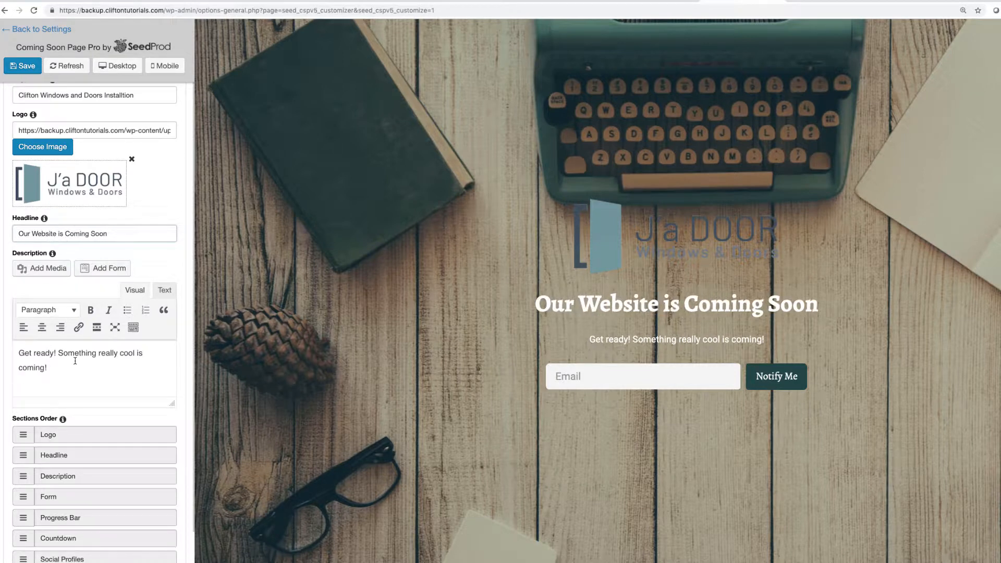
scroll(129, 364, "down", 5)
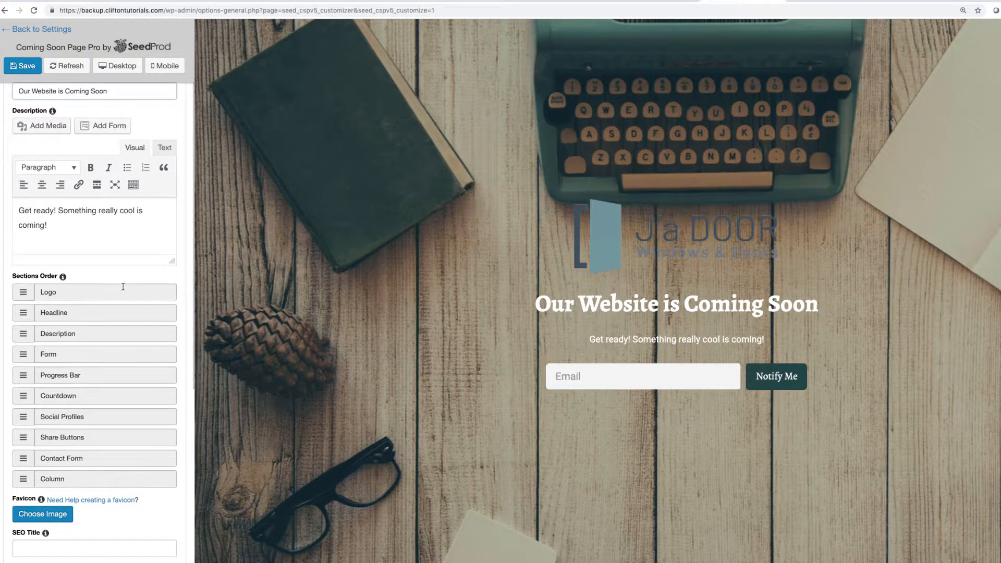
scroll(94, 281, "up", 6)
scroll(93, 281, "down", 6)
scroll(93, 282, "up", 8)
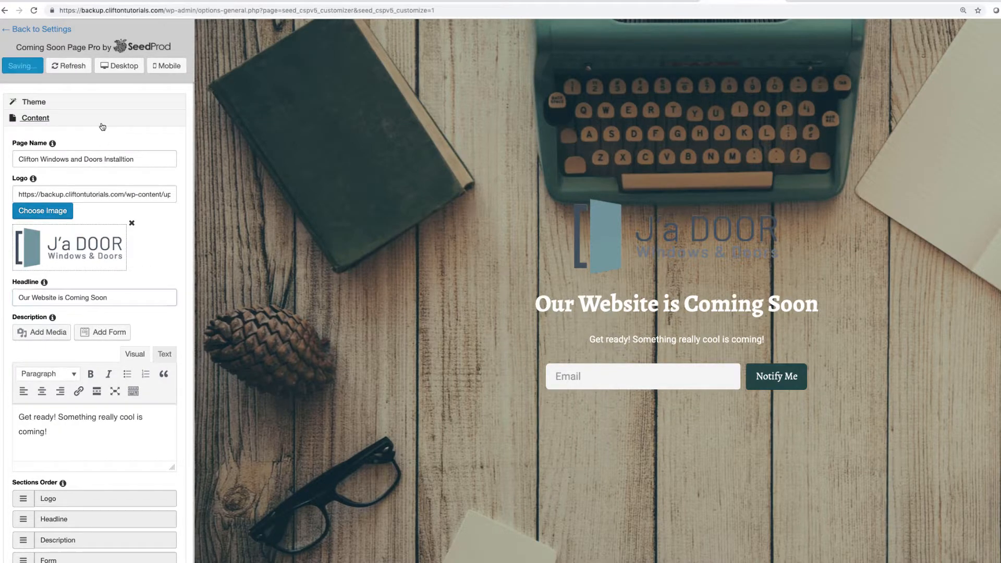
left_click(101, 121)
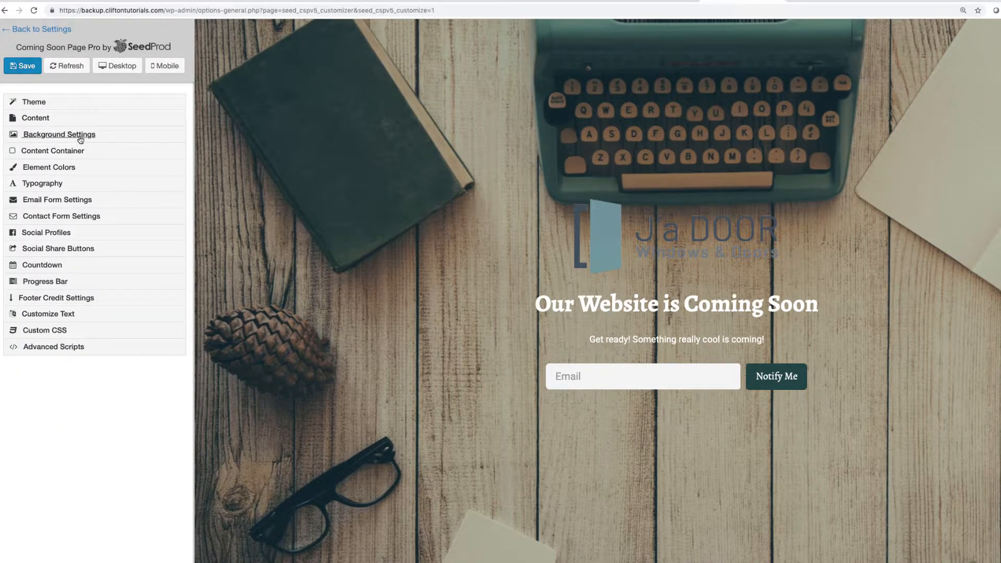
Step: Open the background settings and browse the available stock background images
left_click(80, 137)
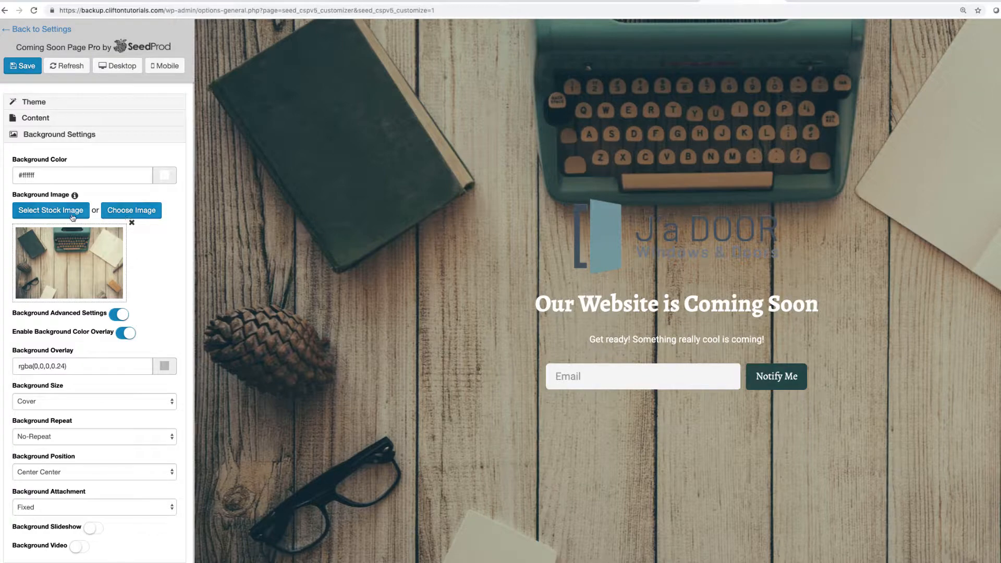
left_click(45, 211)
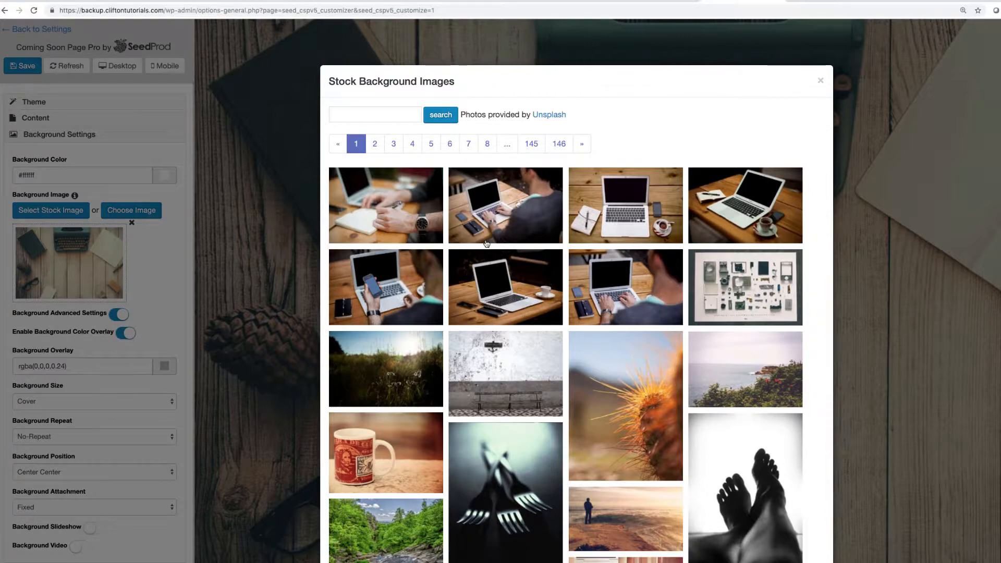
scroll(480, 266, "down", 4)
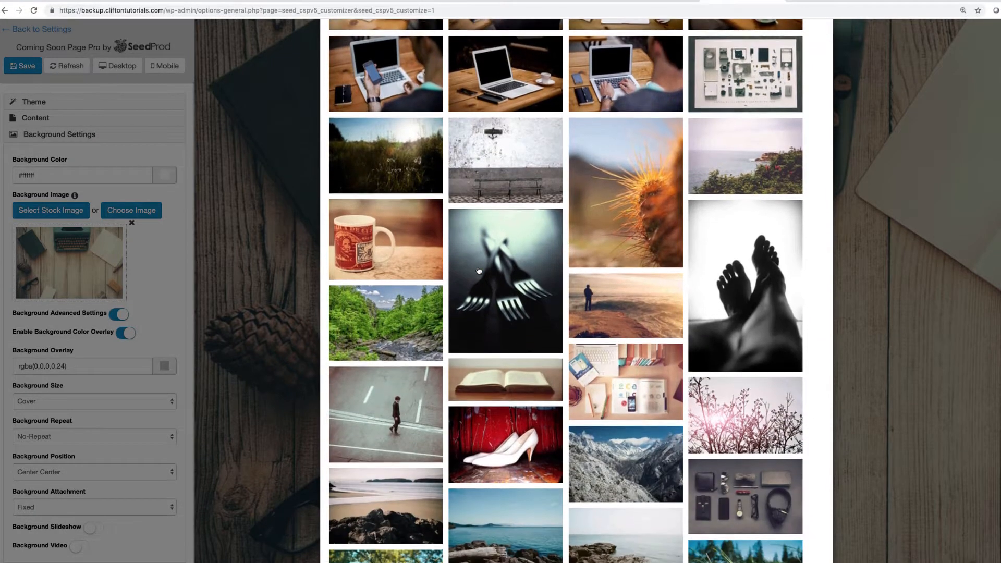
scroll(479, 270, "up", 3)
scroll(479, 270, "up", 1)
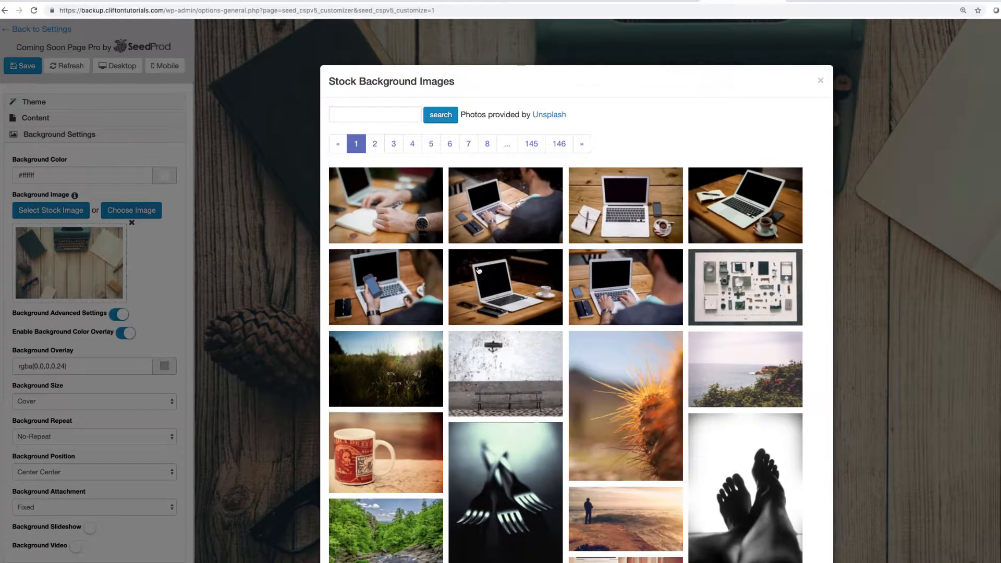
Step: Search the stock background images for "Window", look through the photos and close the gallery without choosing one
left_click(380, 115)
type("Window")
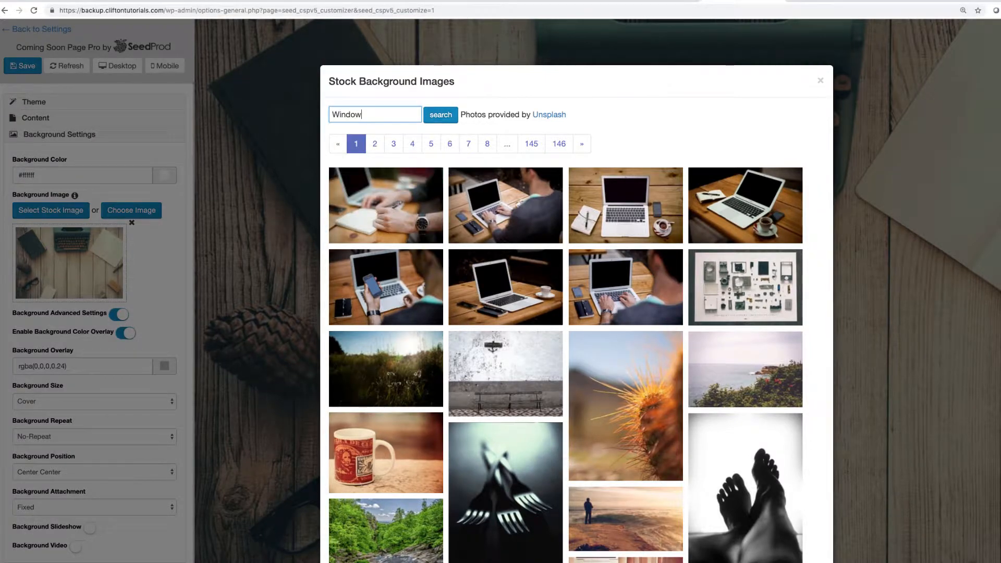
left_click(451, 118)
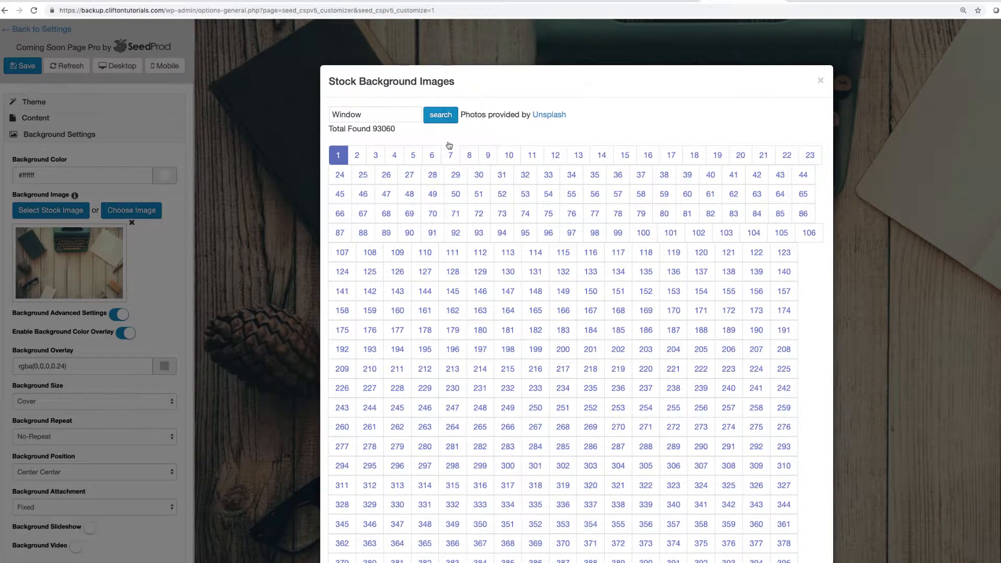
scroll(540, 167, "down", 20)
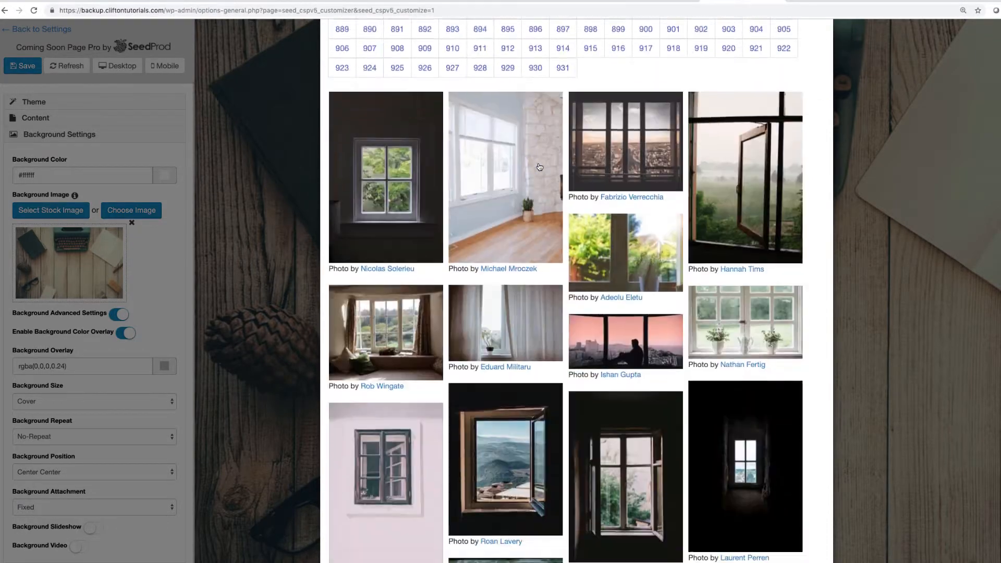
scroll(540, 167, "down", 20)
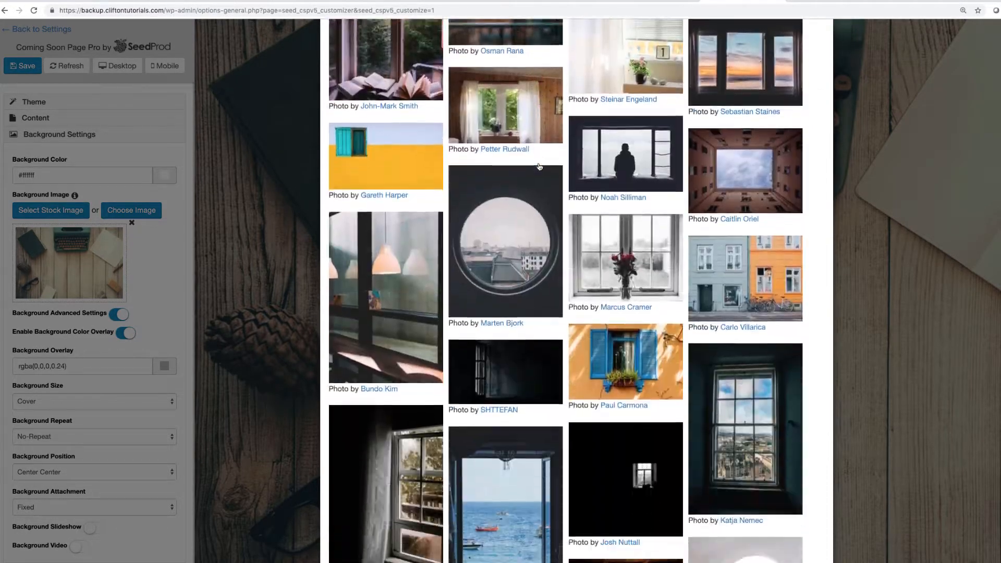
scroll(540, 167, "down", 8)
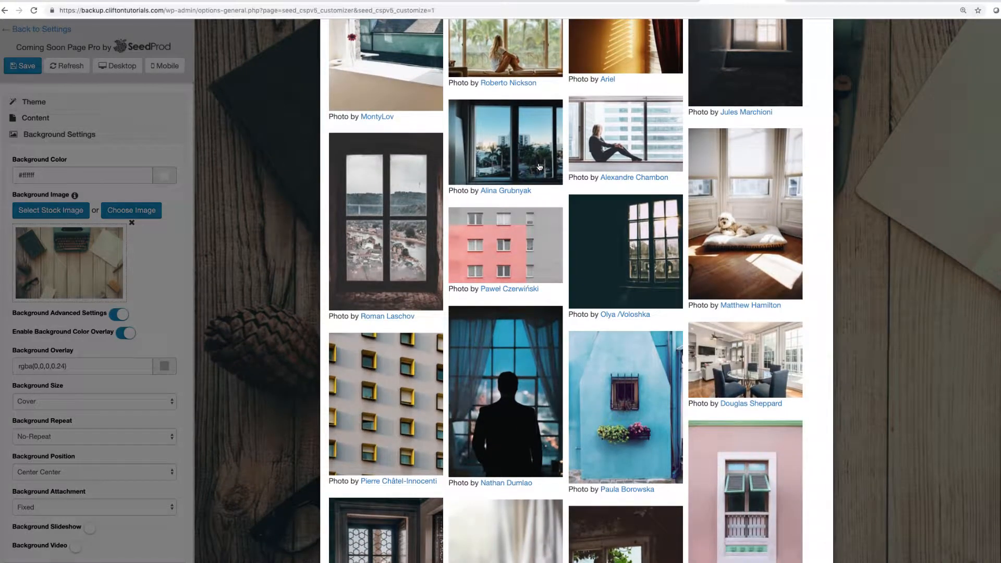
scroll(540, 167, "down", 13)
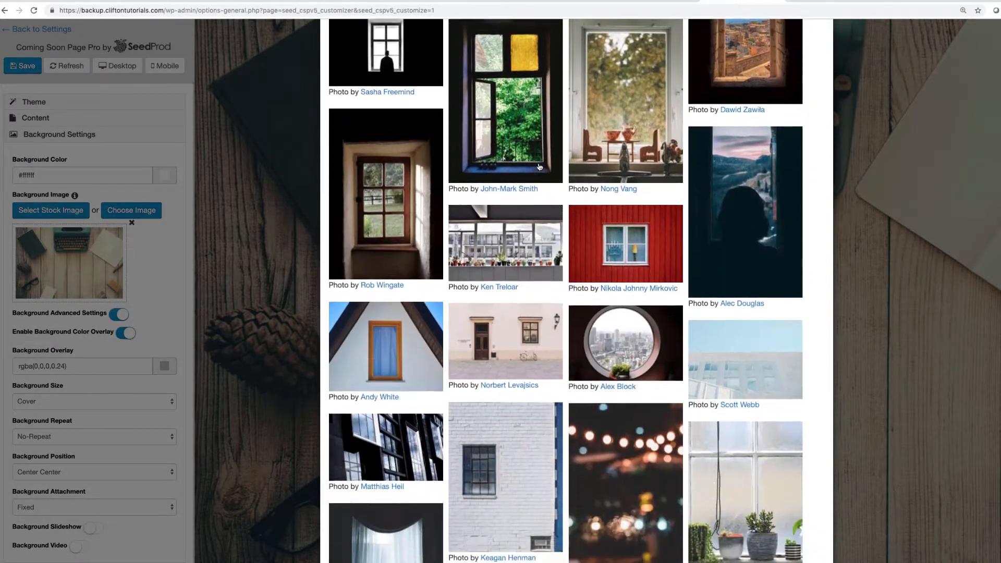
scroll(540, 167, "down", 20)
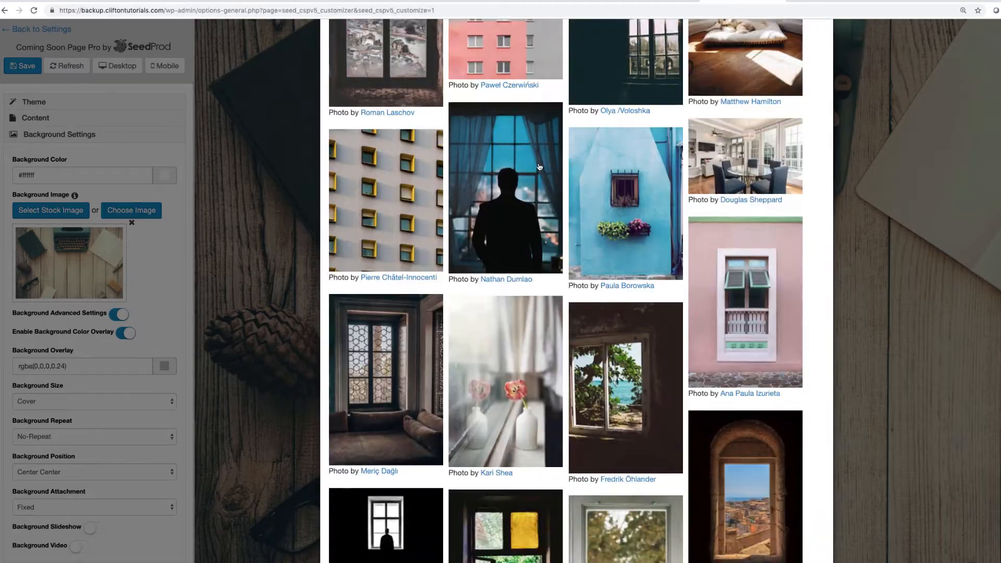
scroll(540, 167, "down", 20)
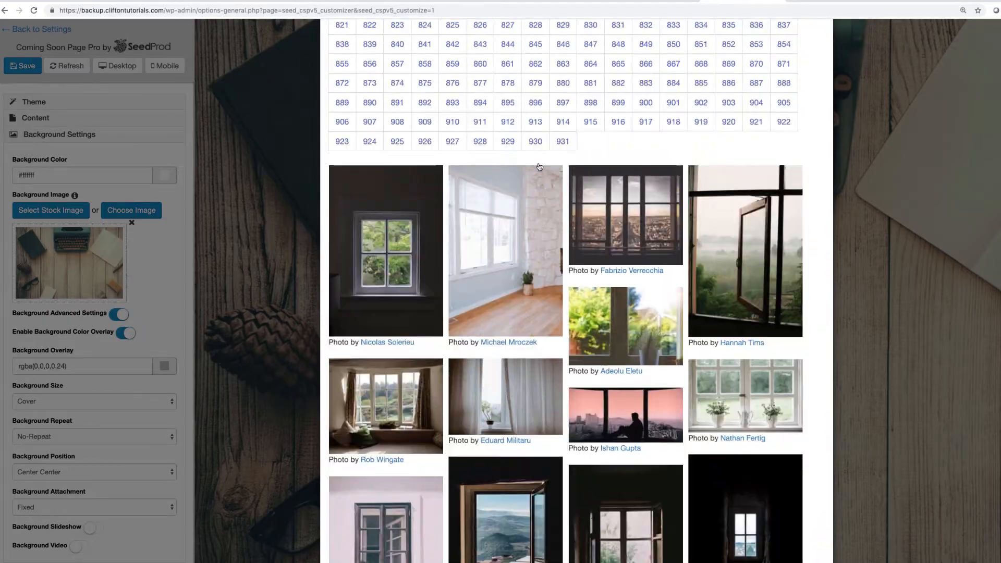
scroll(540, 167, "up", 20)
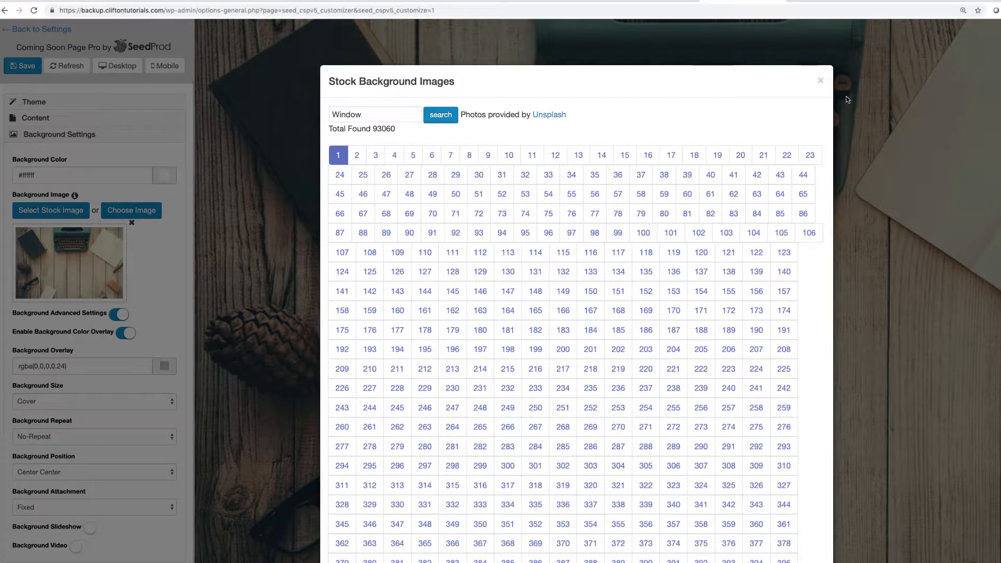
left_click(820, 81)
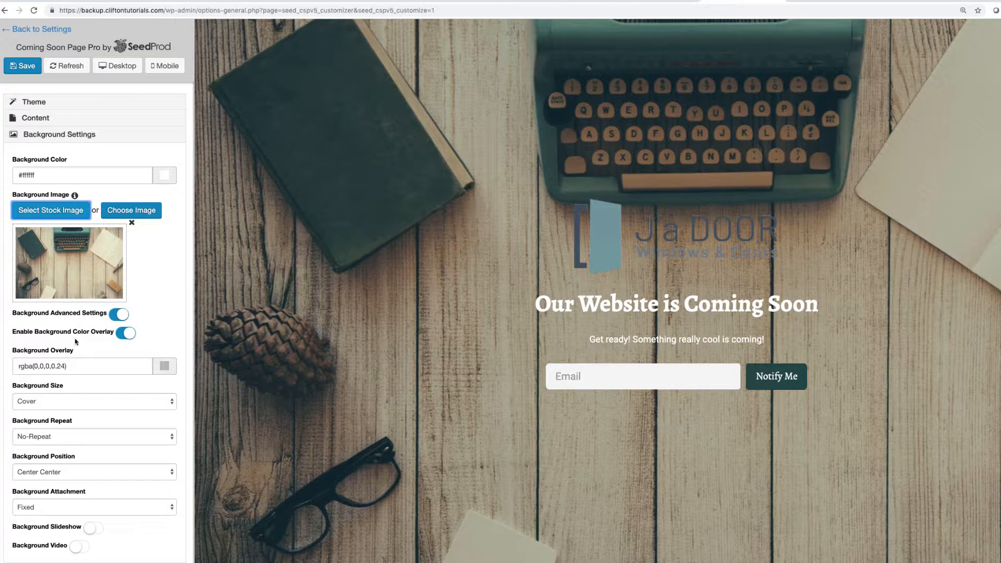
Step: Set the background overlay to a pale yellow-green, rgba(244,255,219,0.23)
left_click(103, 365)
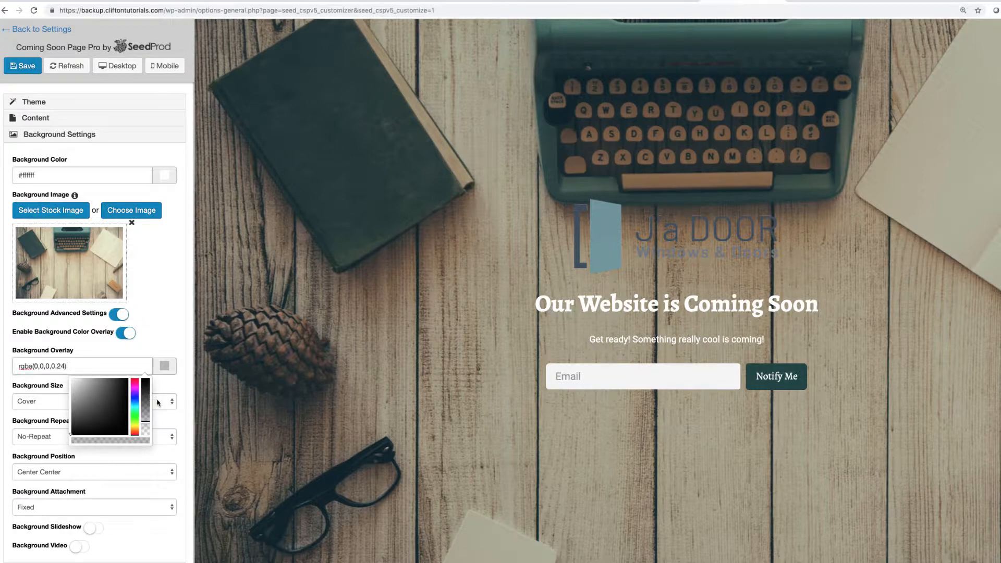
mouse_move(119, 424)
left_mouse_down()
mouse_move(113, 395)
mouse_move(134, 423)
mouse_move(106, 402)
mouse_move(103, 414)
mouse_move(89, 409)
mouse_move(79, 422)
mouse_move(81, 407)
left_mouse_up()
left_click_drag(82, 400, 81, 374)
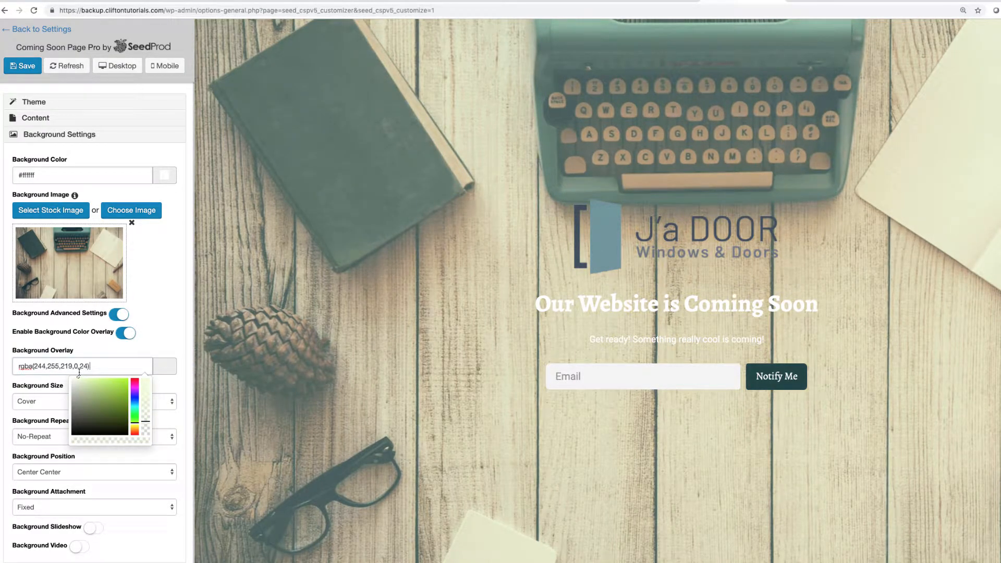
left_click_drag(148, 421, 149, 412)
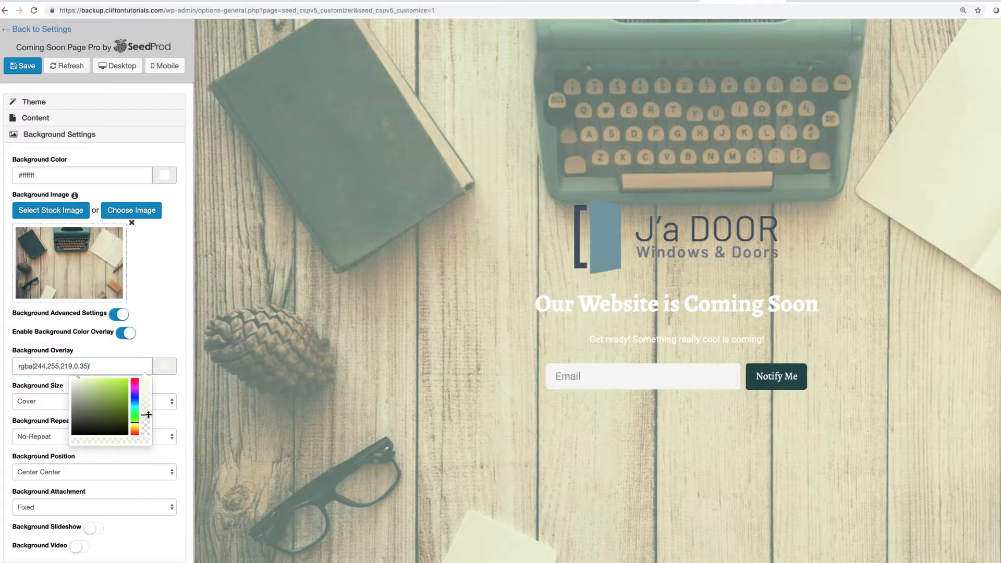
left_click_drag(148, 412, 148, 420)
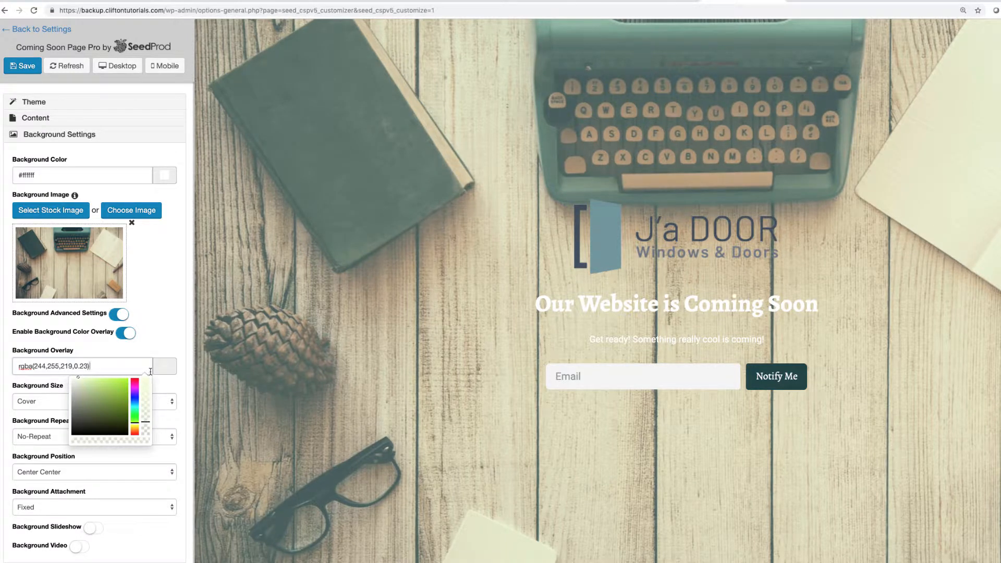
left_click(157, 347)
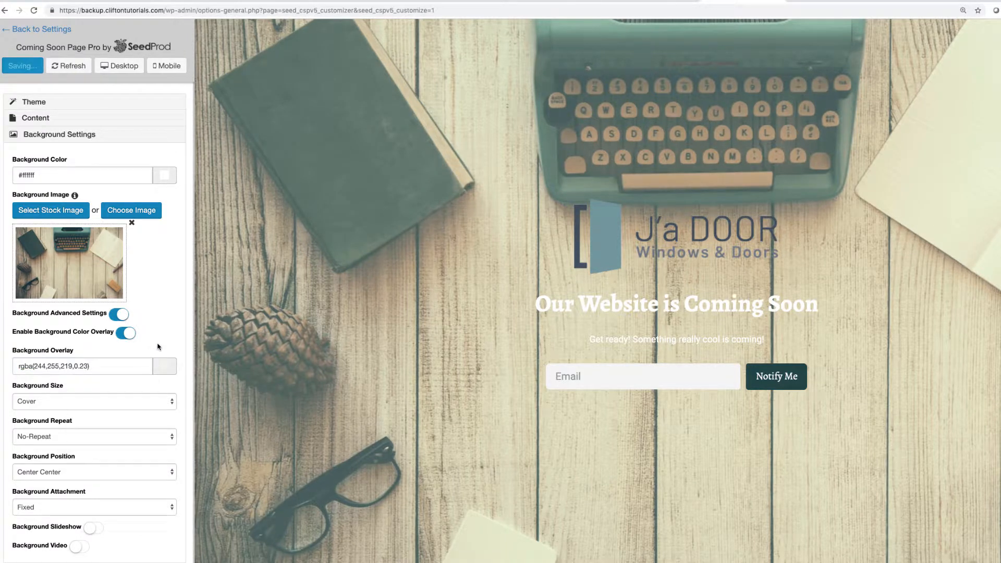
Step: Review the background size, repeat, position, attachment, slideshow and video options, and close the background settings
scroll(62, 472, "down", 2)
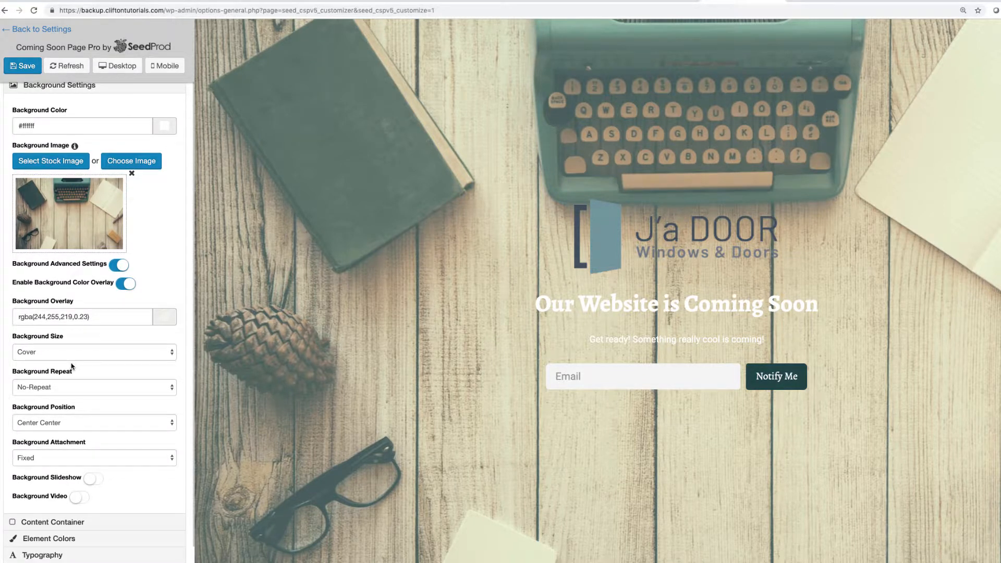
scroll(59, 434, "down", 1)
scroll(59, 434, "down", 1)
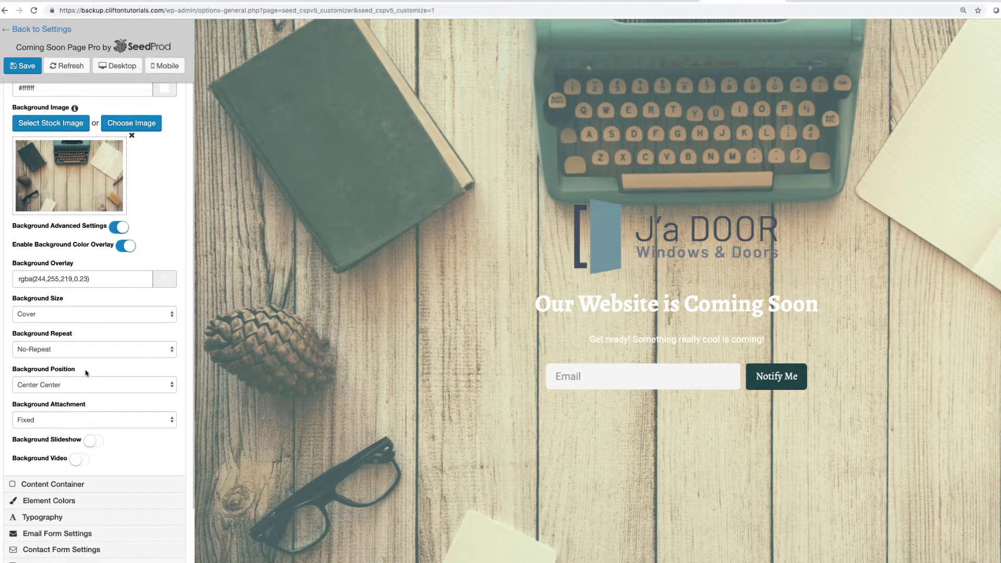
scroll(81, 427, "down", 1)
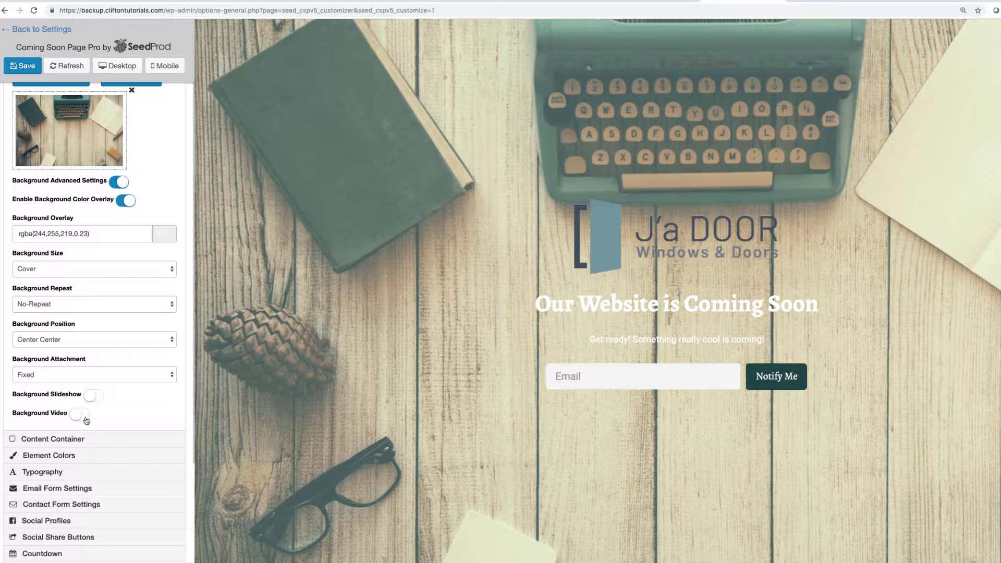
scroll(124, 403, "down", 2)
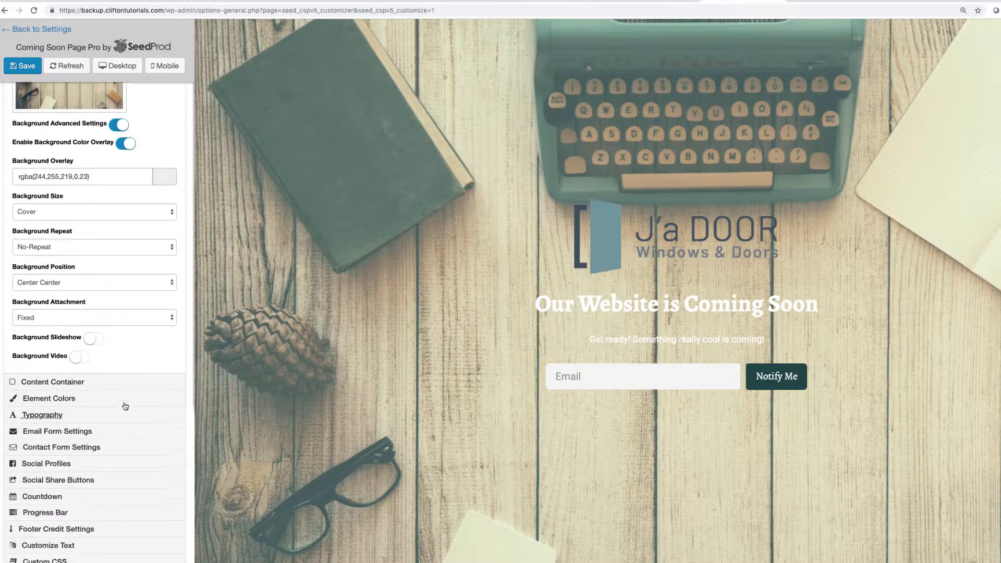
scroll(124, 405, "up", 4)
scroll(162, 140, "up", 3)
left_click(160, 127)
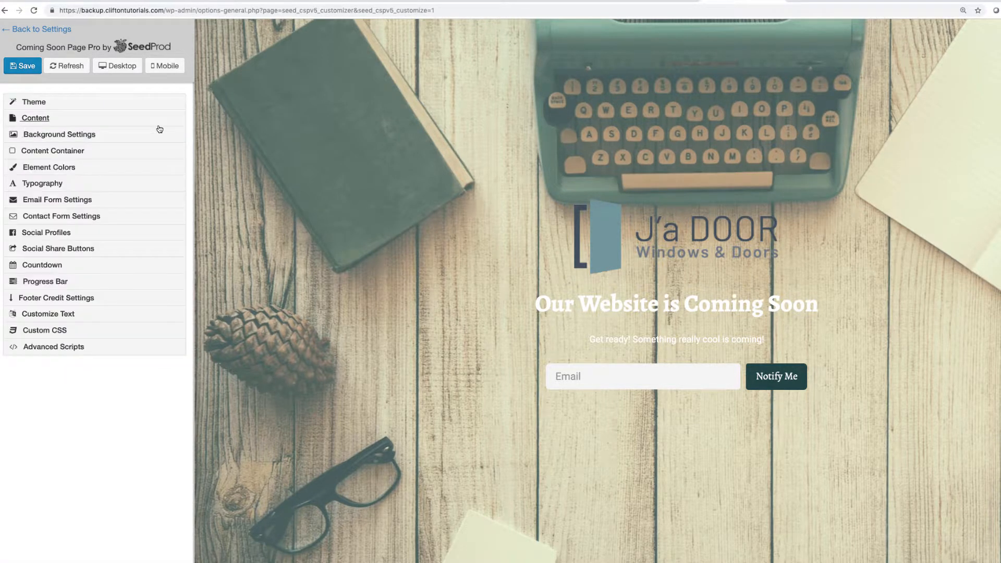
Step: Turn off the content container's transparency and set its color and opacity to a faint dark tint, rgba(9,1,1,0.08)
left_click(95, 153)
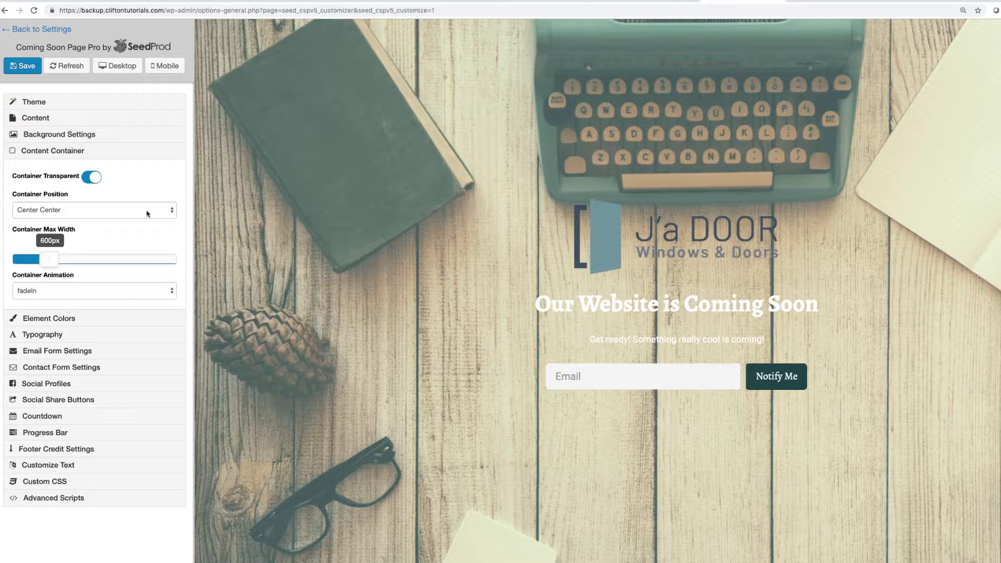
left_click(86, 180)
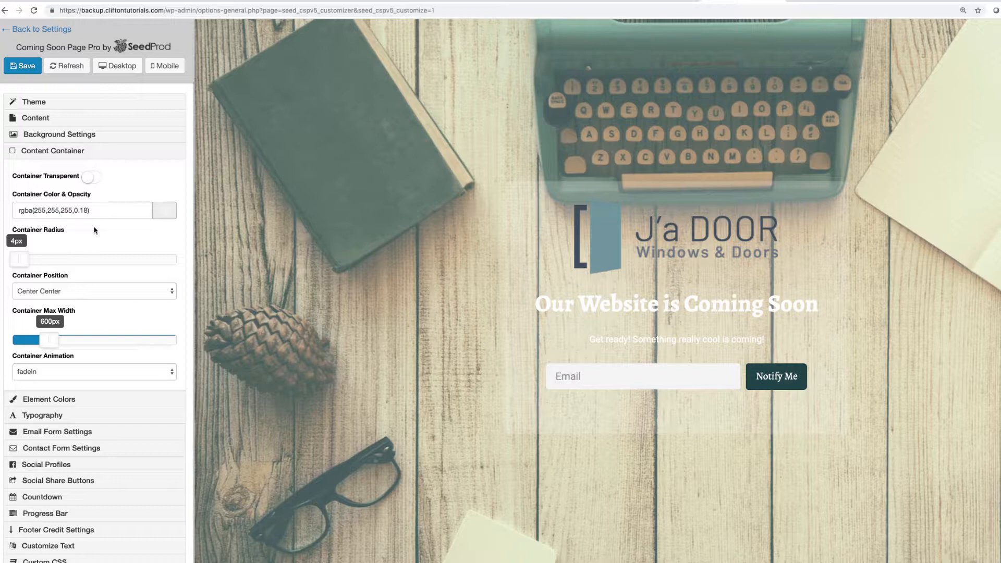
left_click(104, 212)
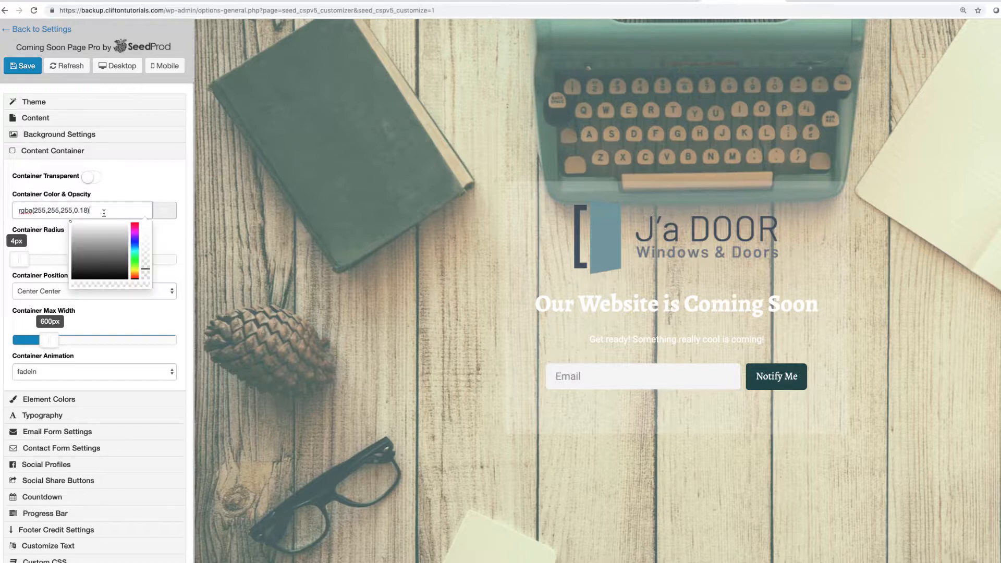
left_click(100, 256)
mouse_move(100, 257)
left_mouse_down()
mouse_move(120, 276)
mouse_move(145, 266)
mouse_move(146, 227)
mouse_move(137, 275)
left_mouse_up()
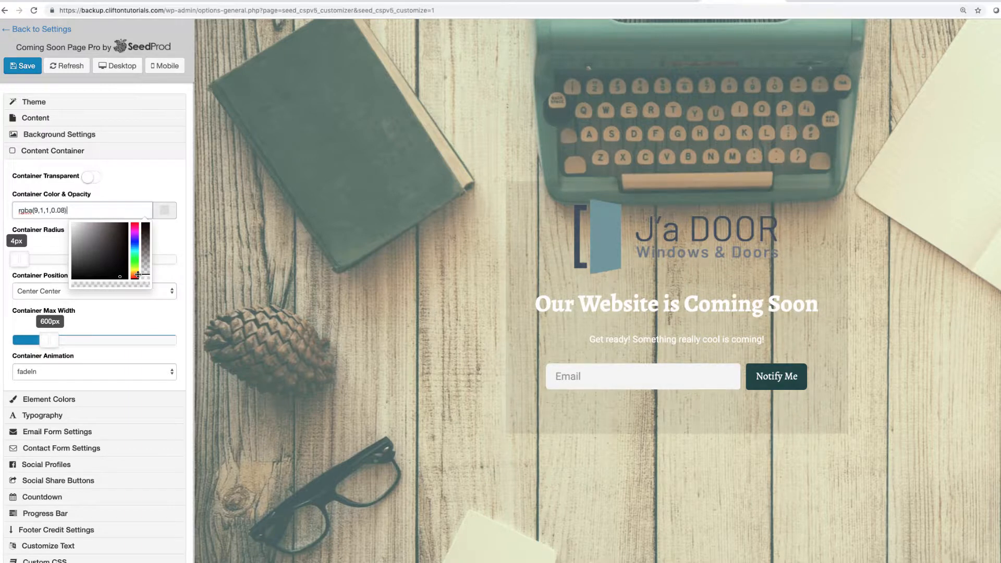
left_click(147, 188)
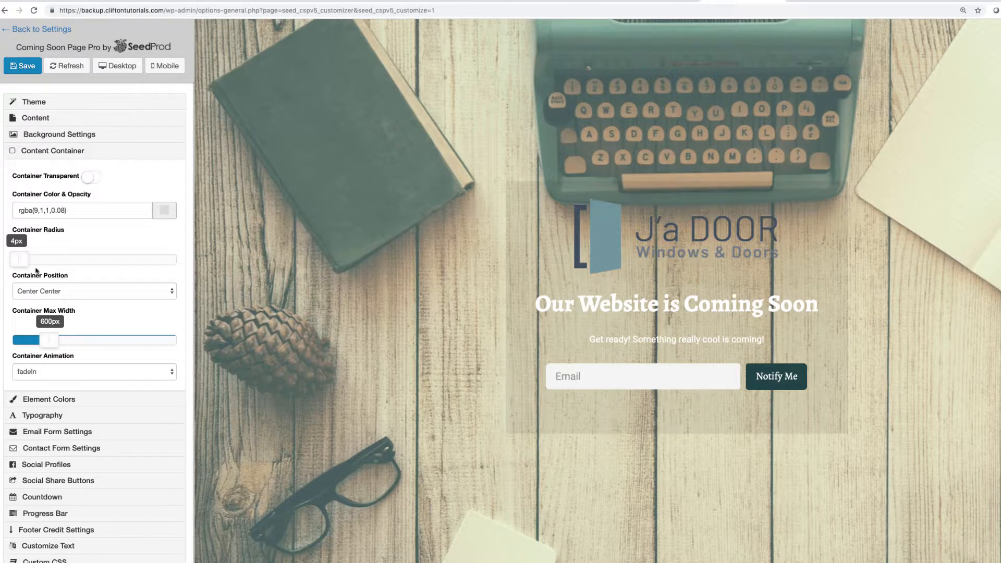
Step: Set the content container's corner radius to 22px and close the container settings
left_click_drag(22, 260, 52, 261)
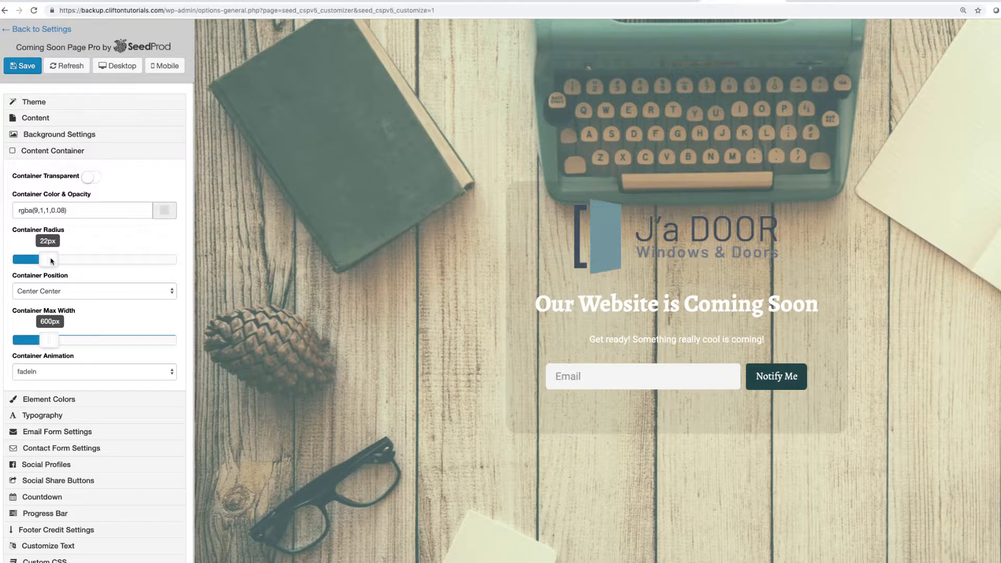
scroll(86, 303, "down", 2)
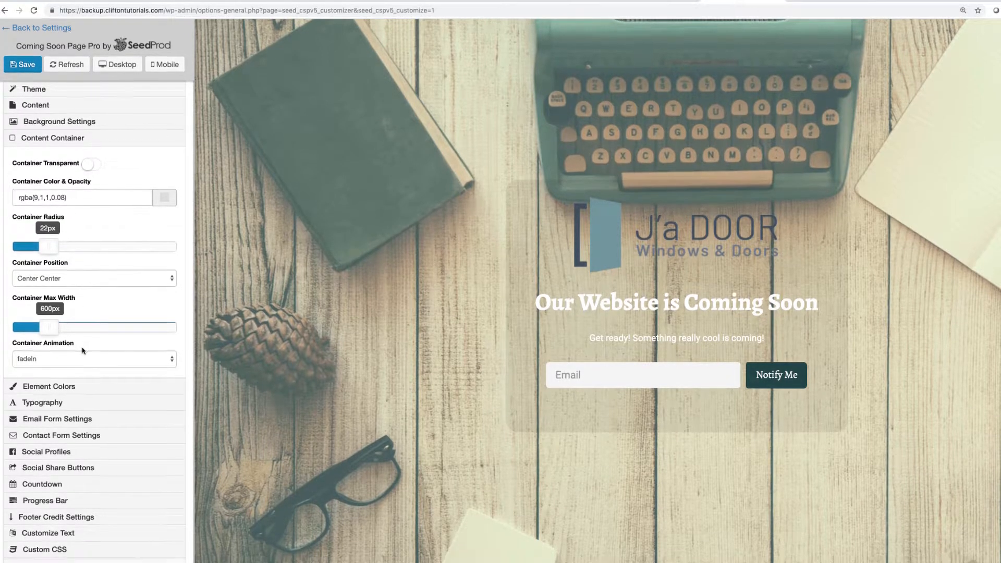
left_click(112, 139)
Step: Examine the element color and typography options without changing them, and open the email form settings
left_click(94, 167)
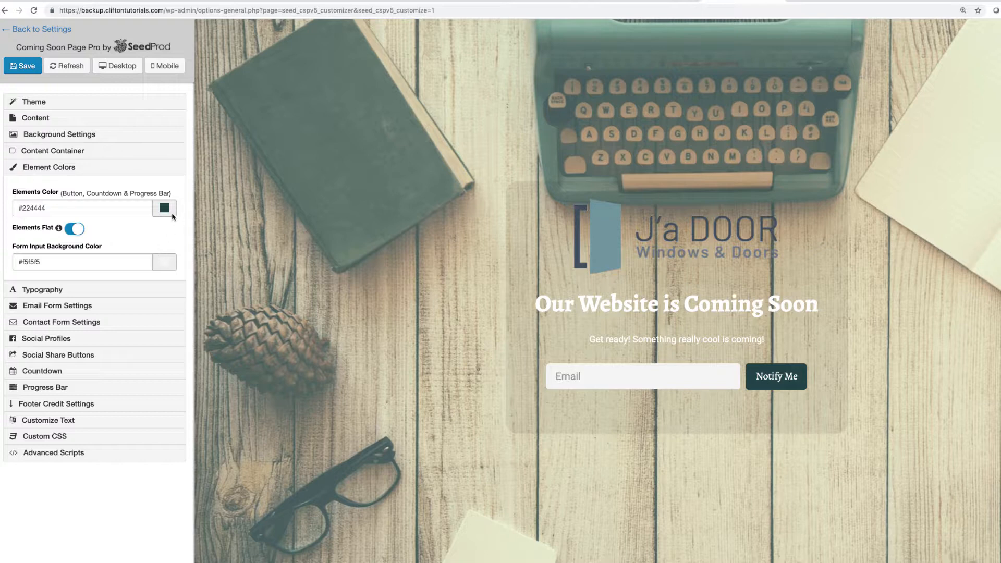
left_click(99, 294)
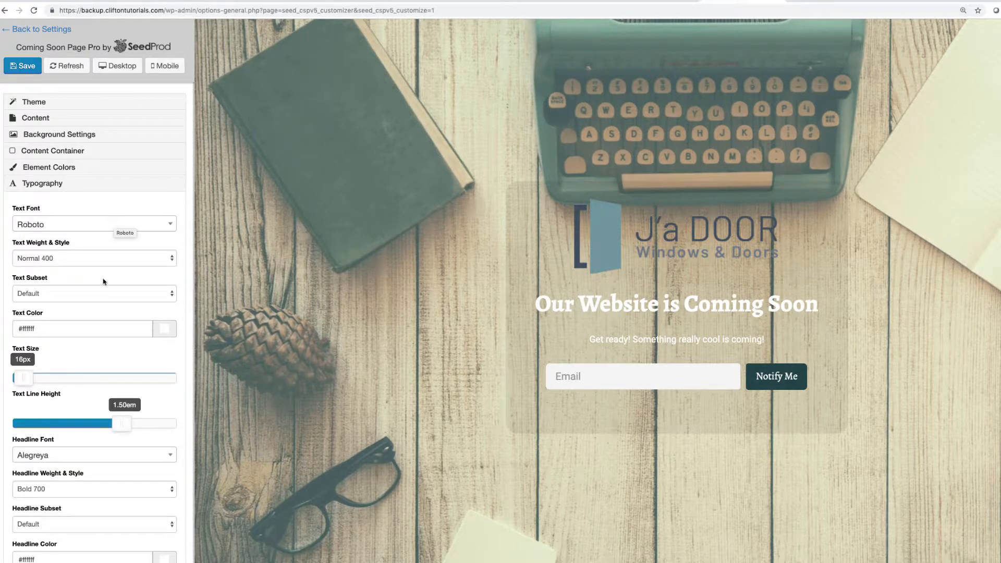
scroll(78, 357, "down", 1)
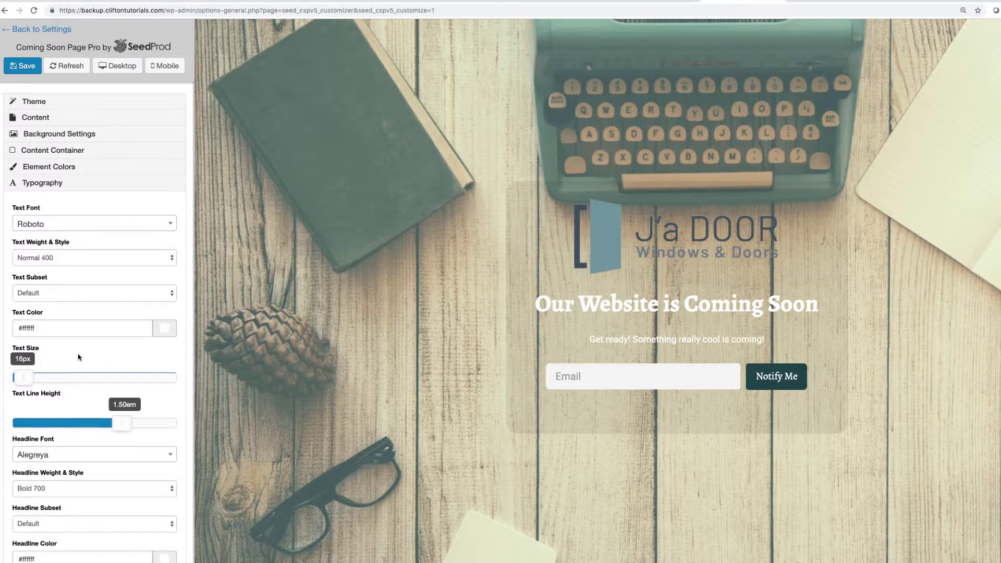
scroll(79, 357, "down", 5)
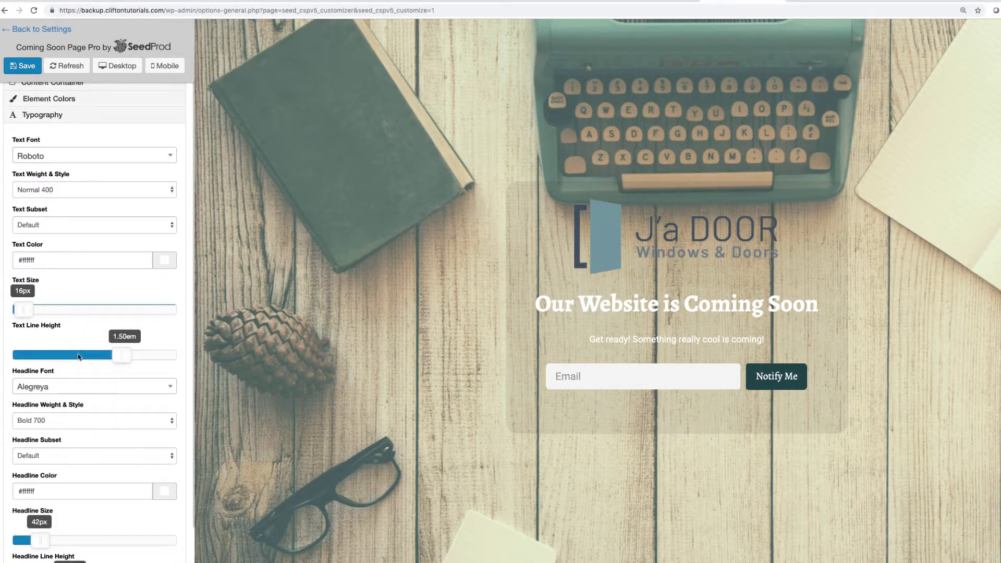
scroll(79, 357, "down", 6)
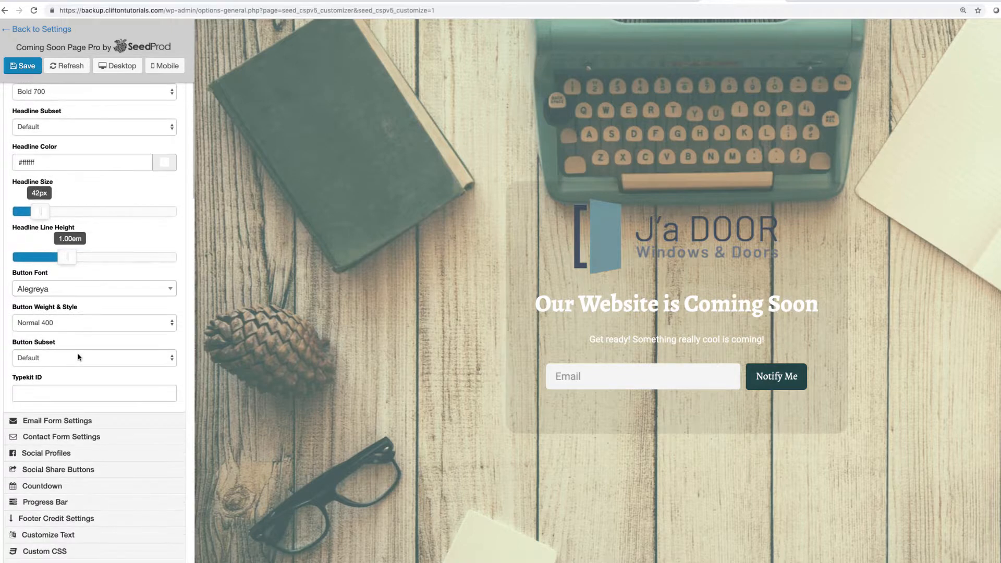
left_click(102, 421)
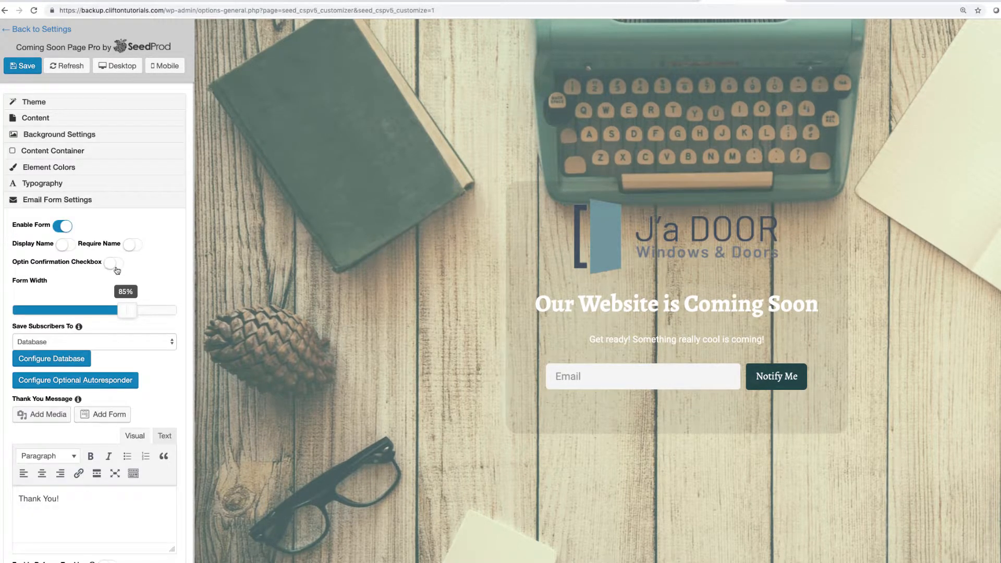
Step: Try disabling the email form and displaying and requiring a name field, restoring each option to its original state
left_click(61, 229)
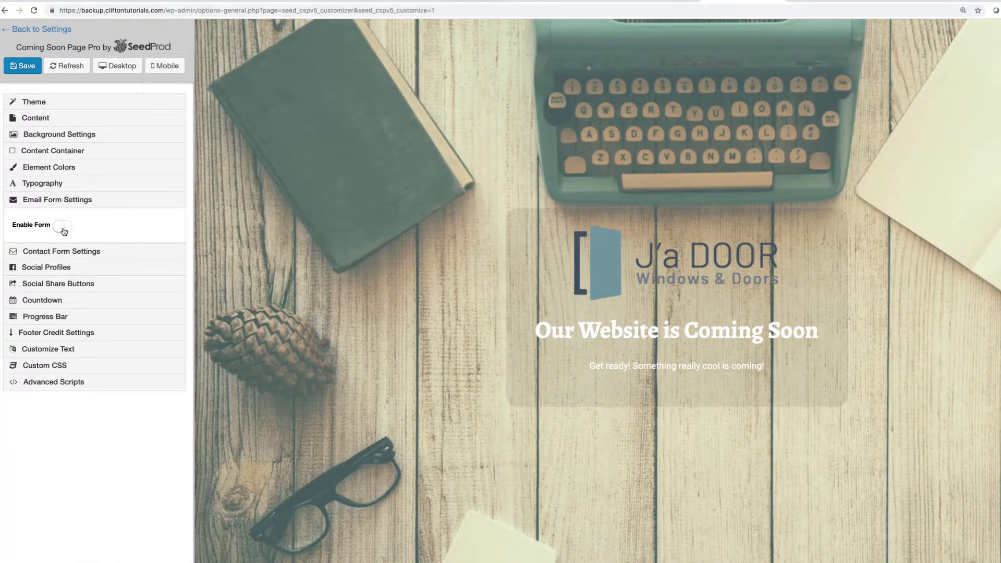
left_click(62, 227)
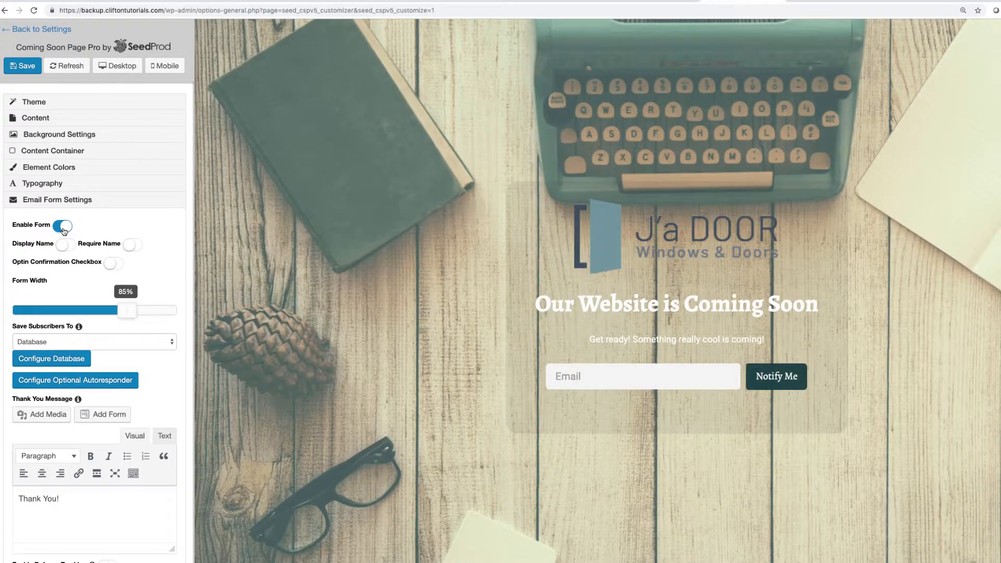
scroll(58, 288, "down", 1)
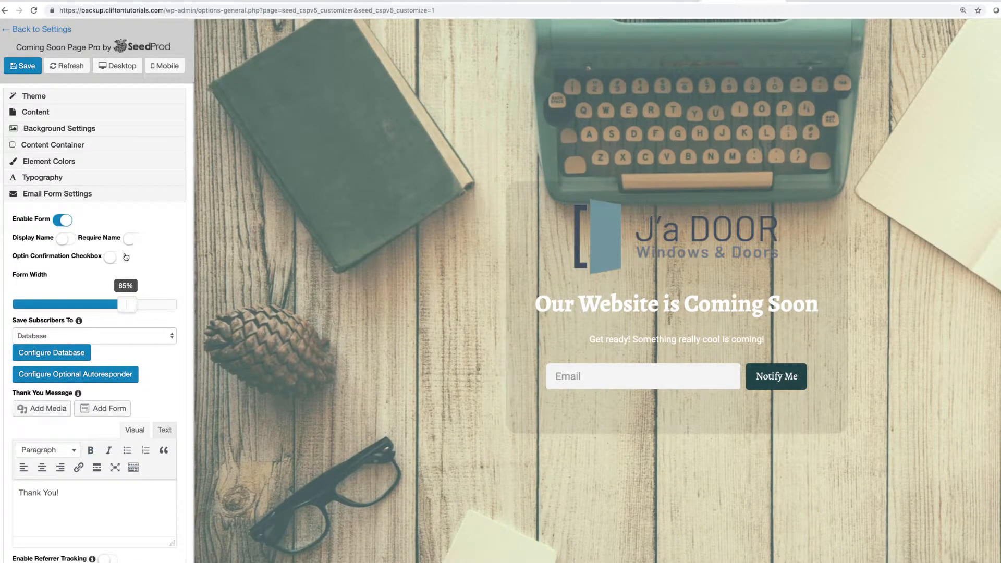
left_click(134, 244)
left_click(69, 242)
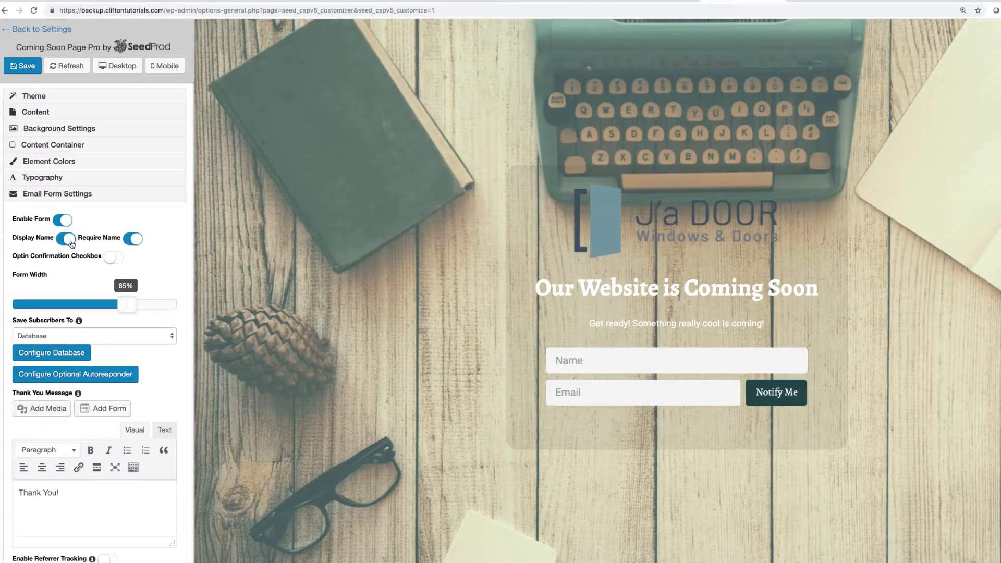
left_click(71, 243)
left_click(129, 244)
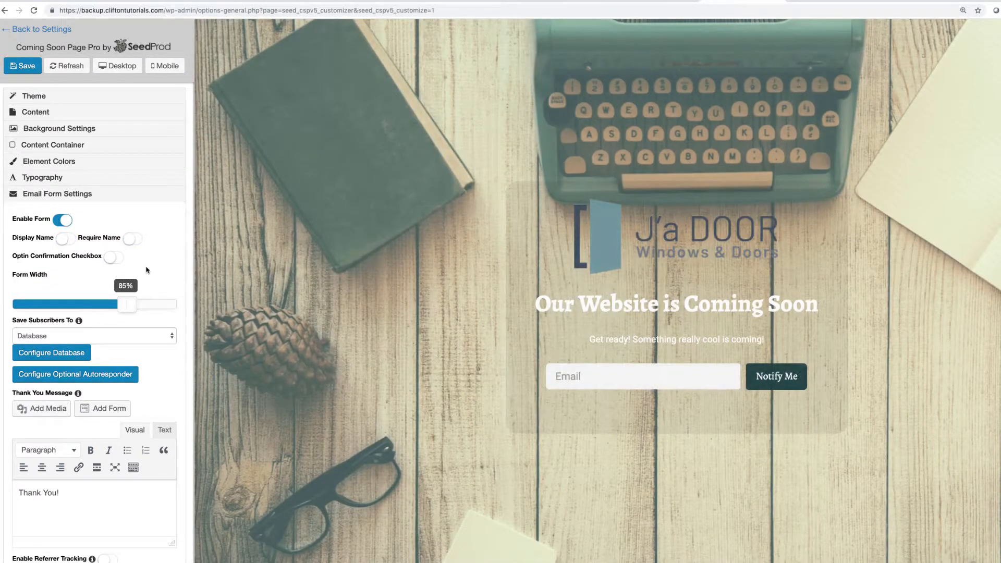
Step: Enable the opt-in confirmation checkbox on the email form and keep Database as the place where subscribers are saved
left_click(114, 257)
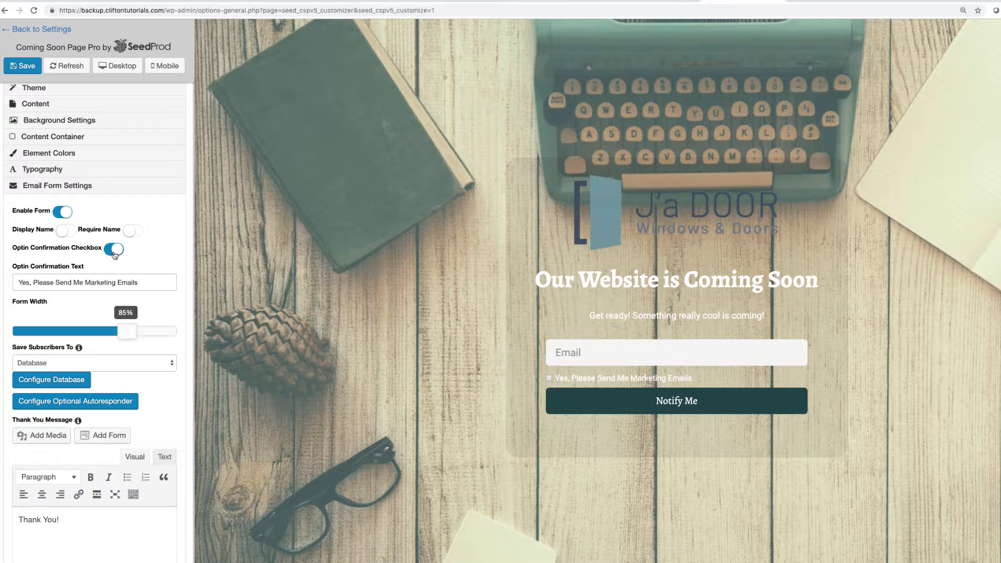
scroll(91, 301, "down", 3)
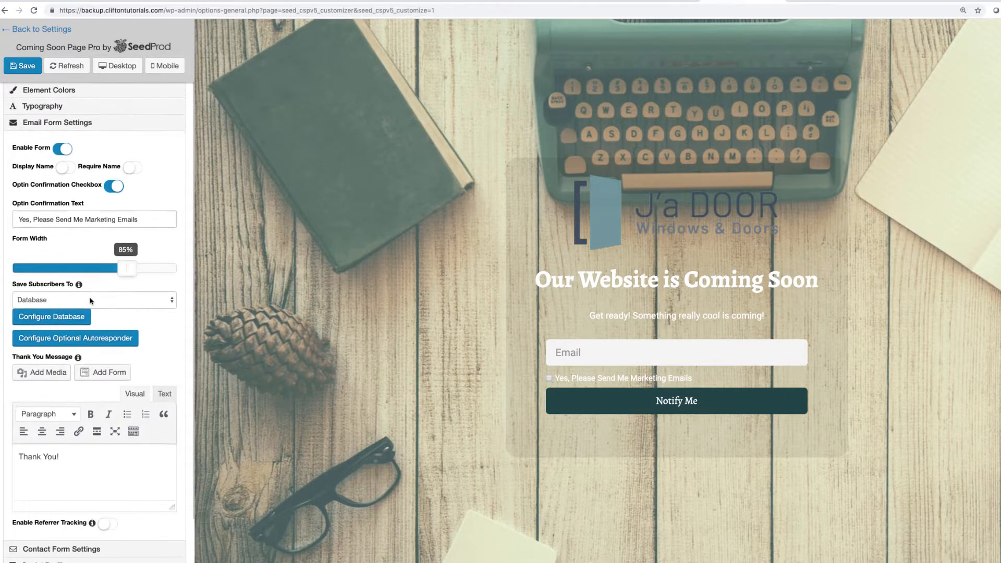
left_click(84, 300)
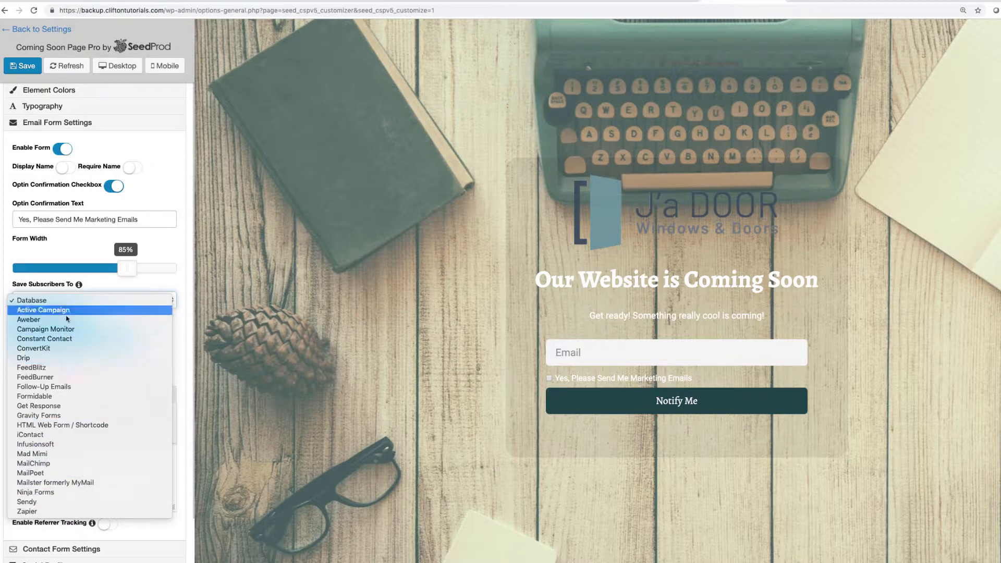
left_click(65, 301)
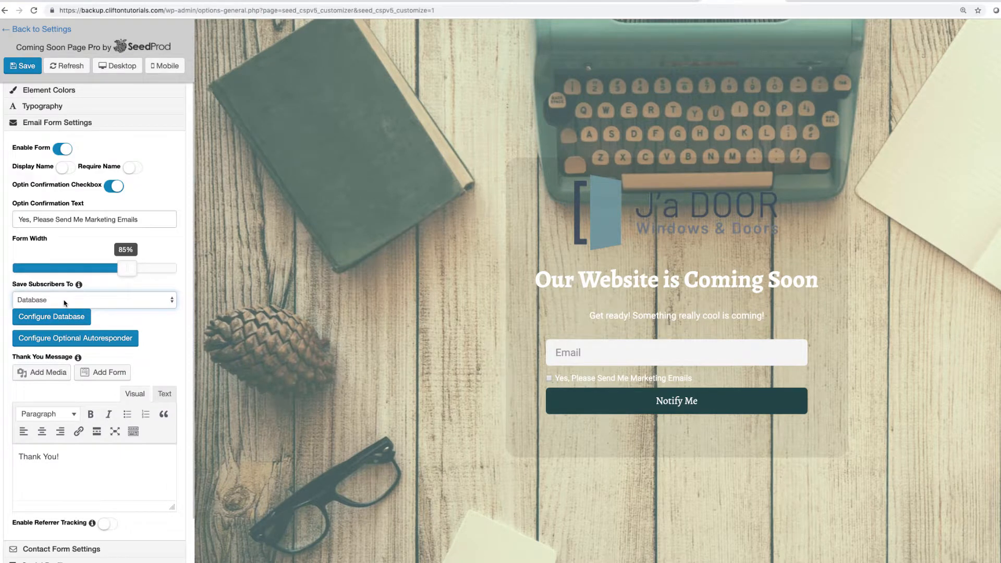
Step: Review the thank-you message and referrer tracking options, and close the email form settings
scroll(153, 354, "down", 3)
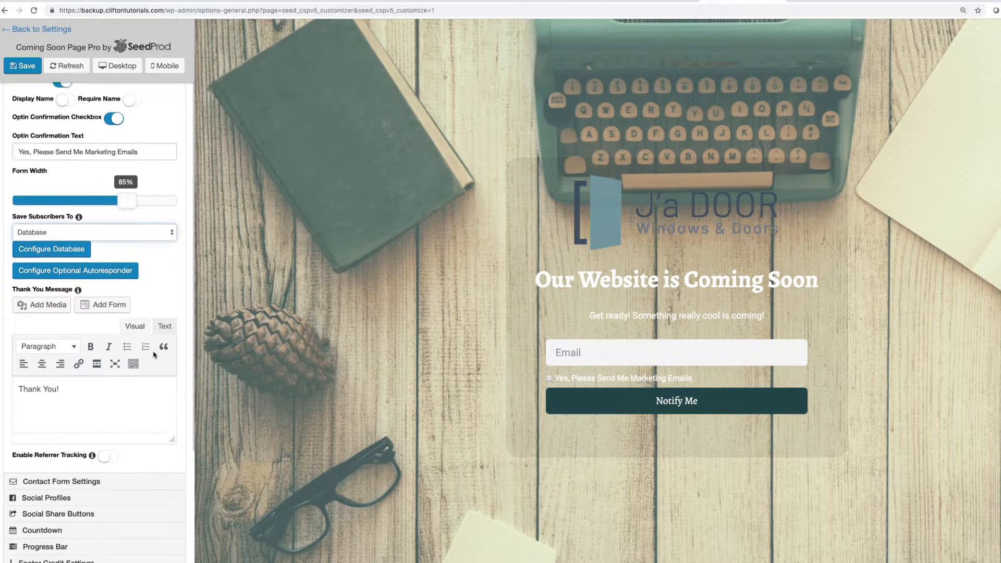
scroll(154, 355, "down", 2)
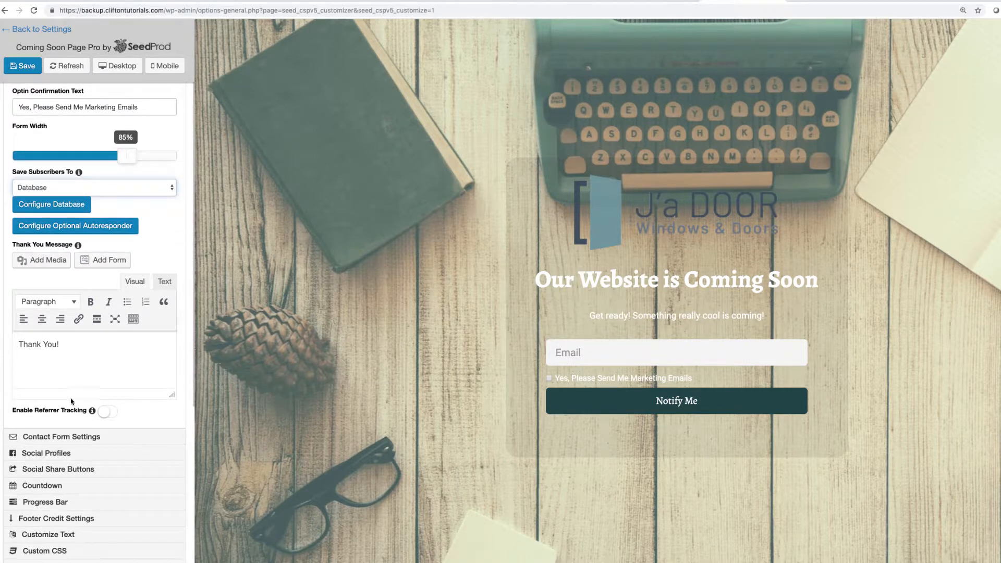
scroll(180, 211, "up", 8)
left_click(160, 197)
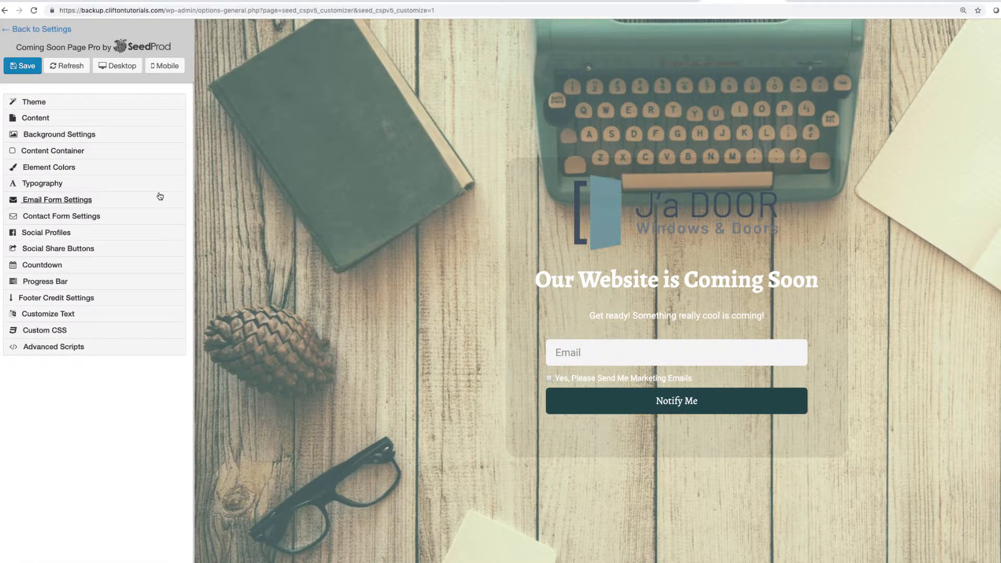
Step: Try enabling the contact form in its settings and turn it off again
left_click(133, 219)
left_click(90, 244)
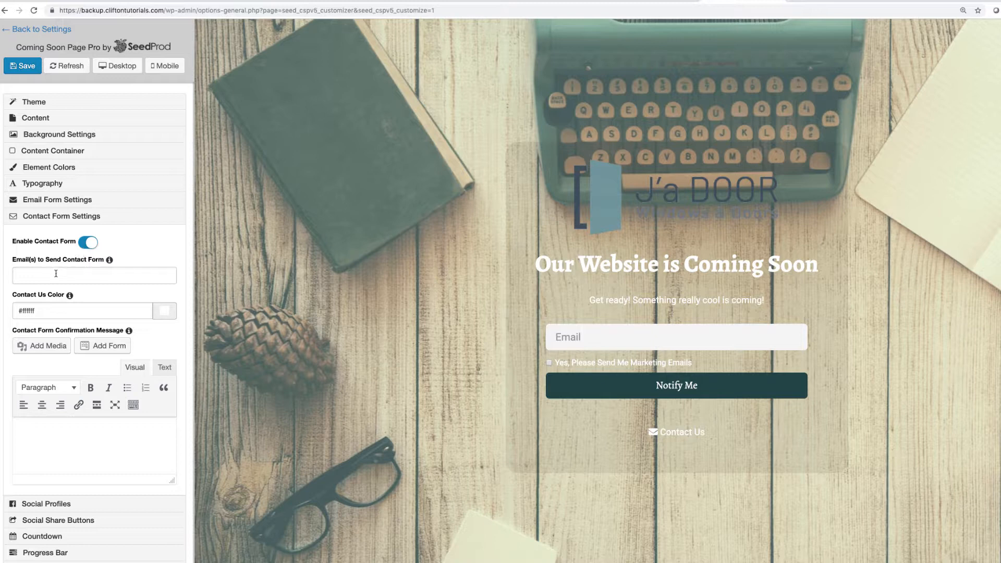
left_click(84, 242)
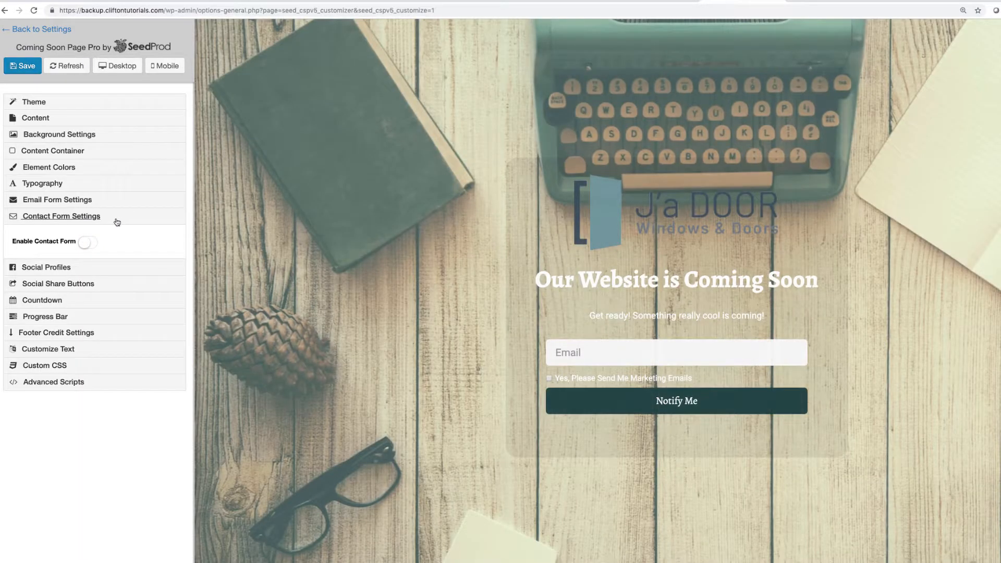
Step: Enable social profiles and add a profile link with the Facebook icon
left_click(93, 267)
left_click(89, 259)
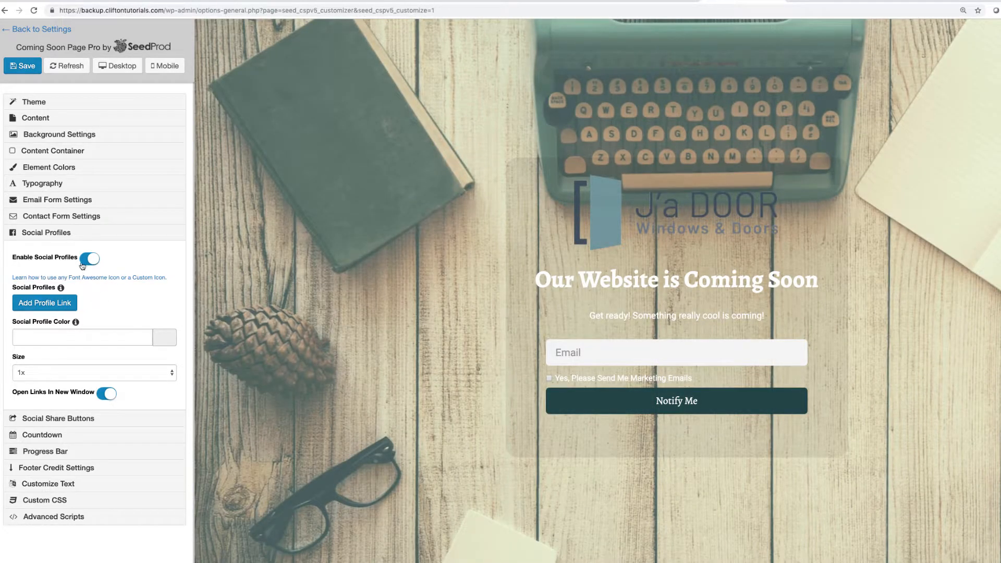
left_click(37, 305)
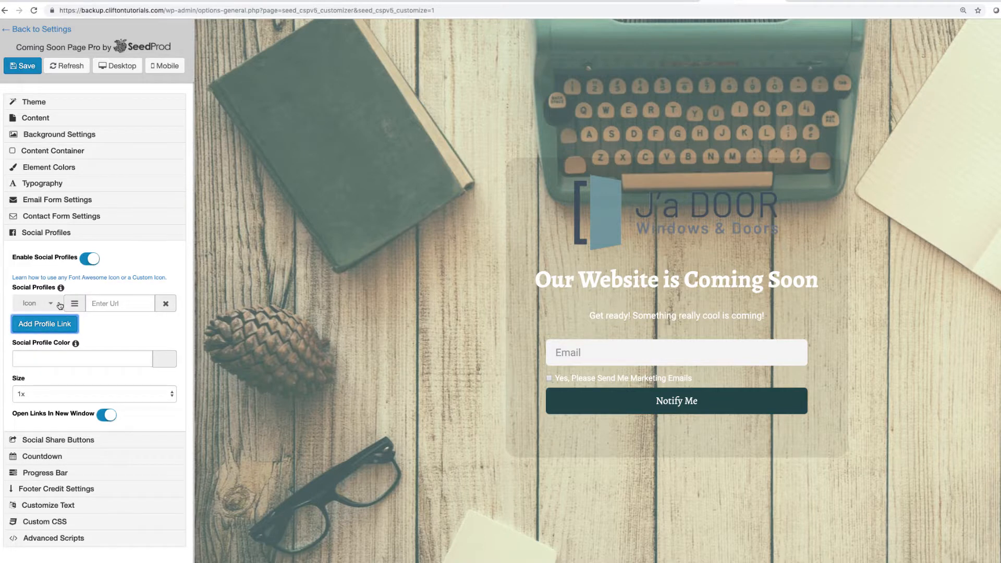
left_click(60, 305)
left_click(56, 313)
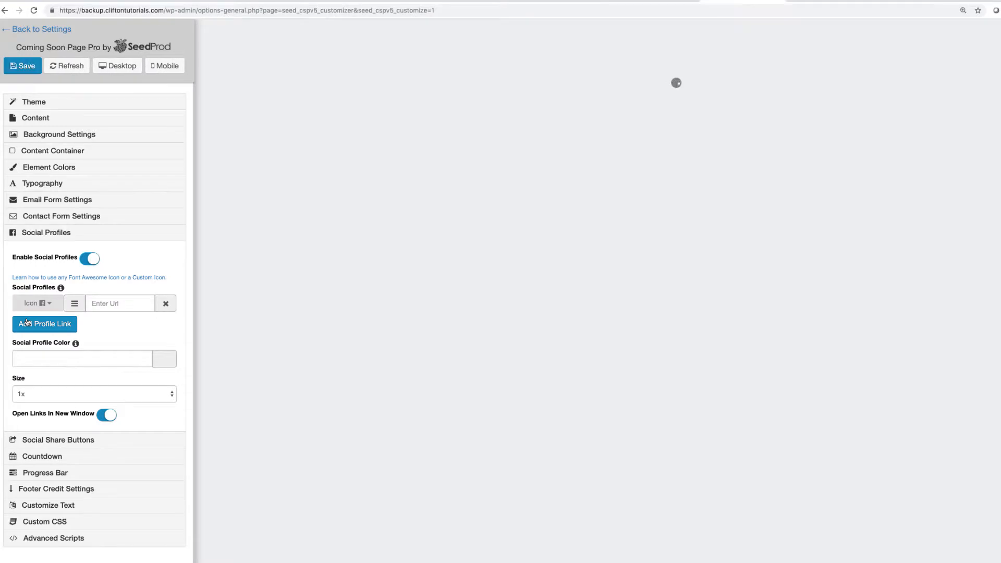
Step: Enter # as the Facebook profile URL and add a Twitter profile link with # as its URL
left_click(106, 303)
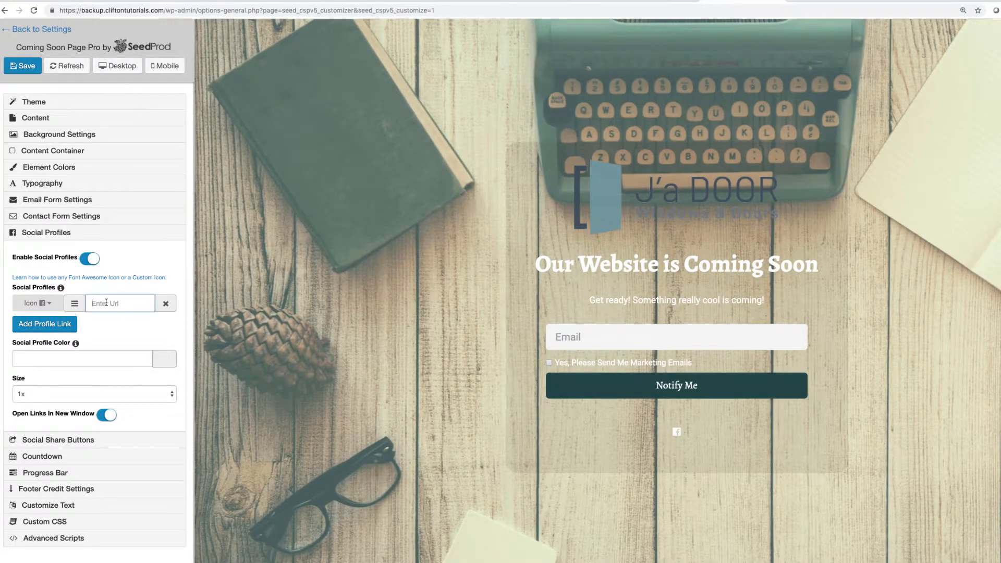
type("#")
left_click(45, 324)
left_click(49, 325)
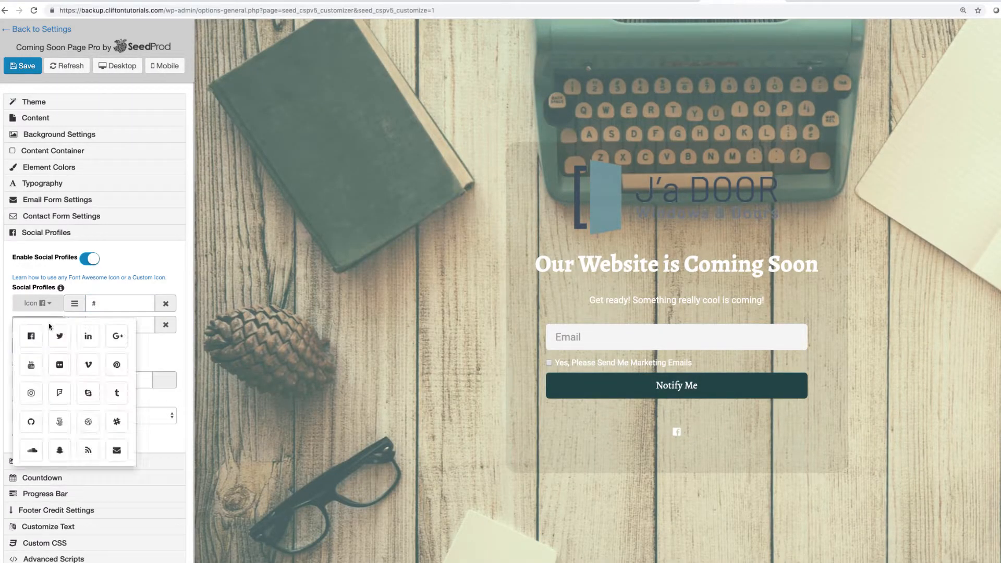
left_click(59, 335)
left_click(113, 322)
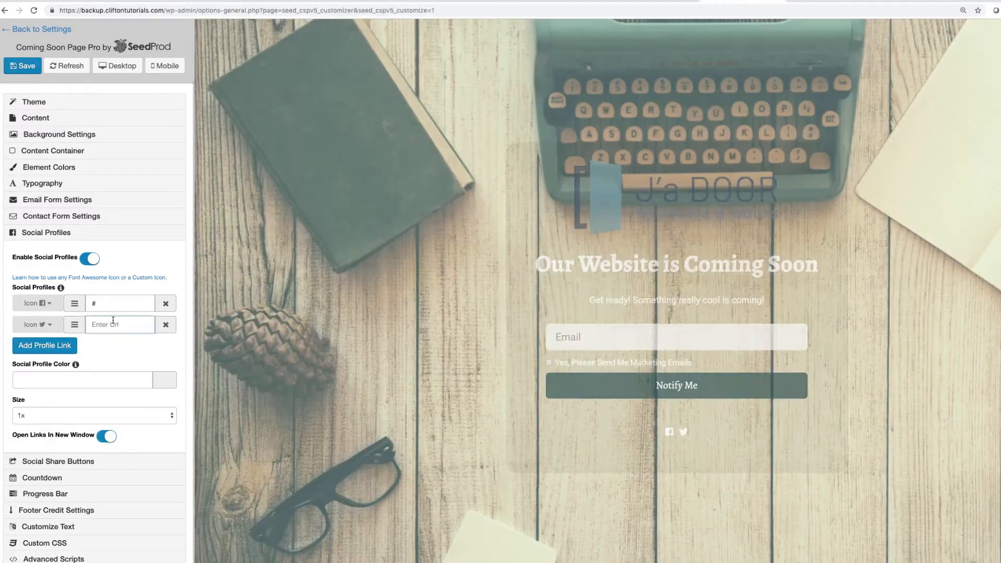
type("#")
Step: Add a third social profile link with the YouTube icon and # as its URL
left_click(46, 346)
left_click(50, 346)
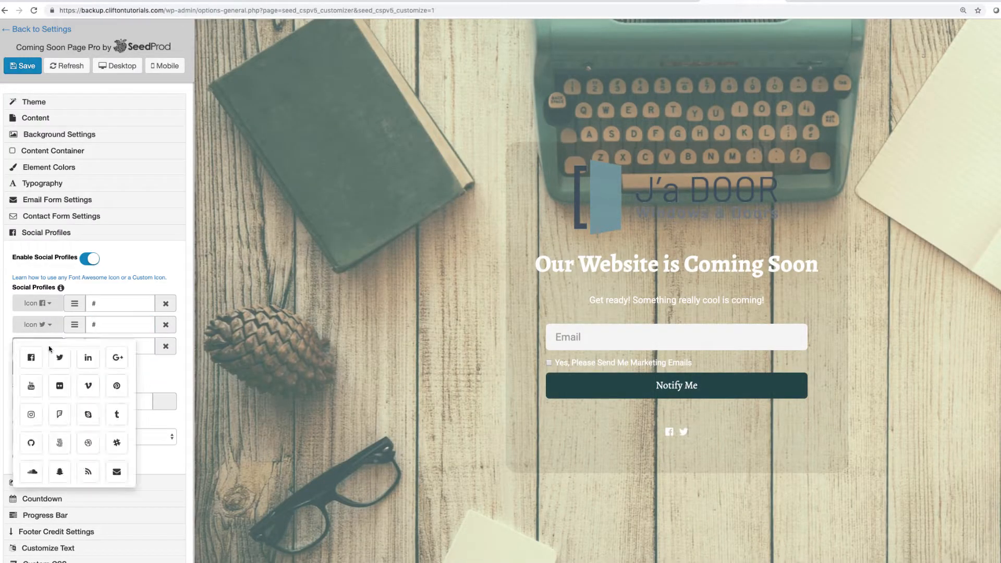
left_click(31, 386)
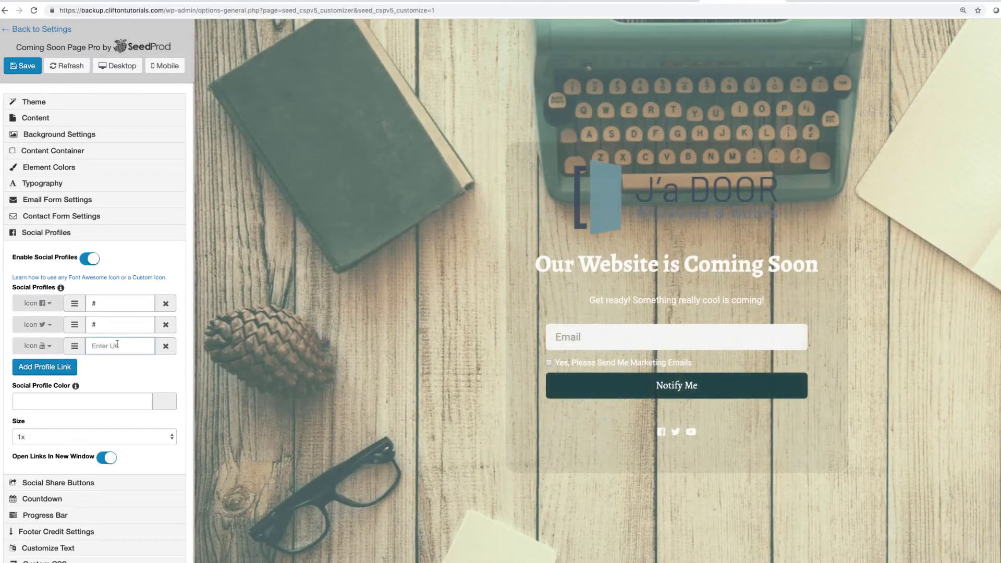
left_click(118, 344)
type("#")
Step: Set the social profile color to the dark green #1f6023
left_click(100, 402)
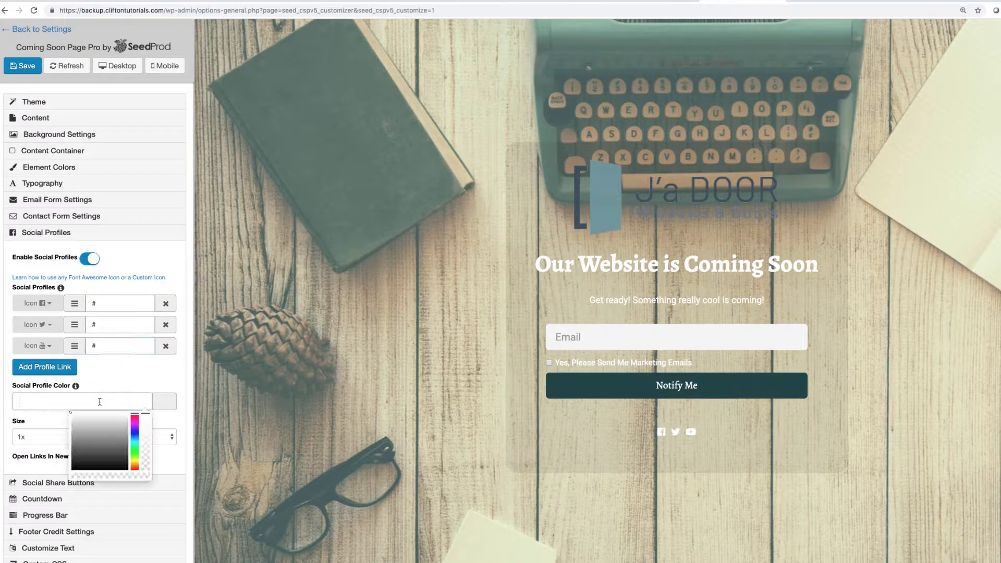
left_click(135, 459)
left_click(107, 451)
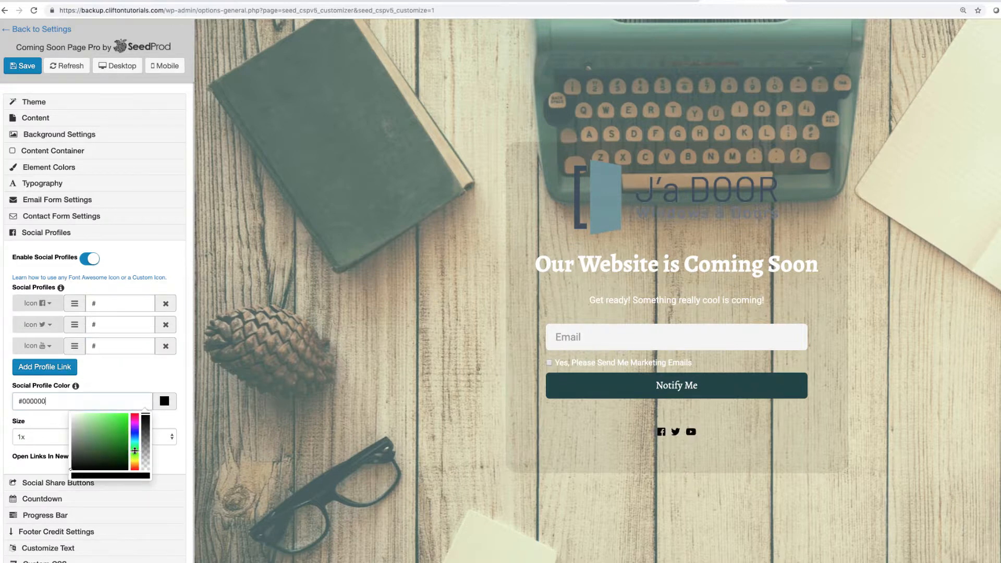
mouse_move(107, 452)
left_mouse_down()
mouse_move(104, 443)
mouse_move(110, 449)
left_mouse_up()
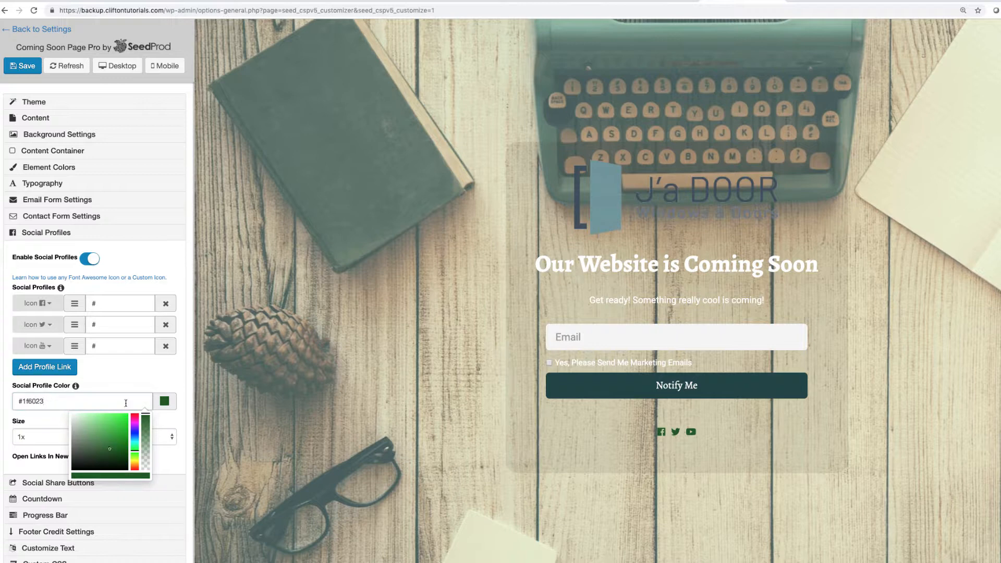
left_click(134, 387)
Step: Try the social profile icon size at 2x and at 3x
left_click(60, 437)
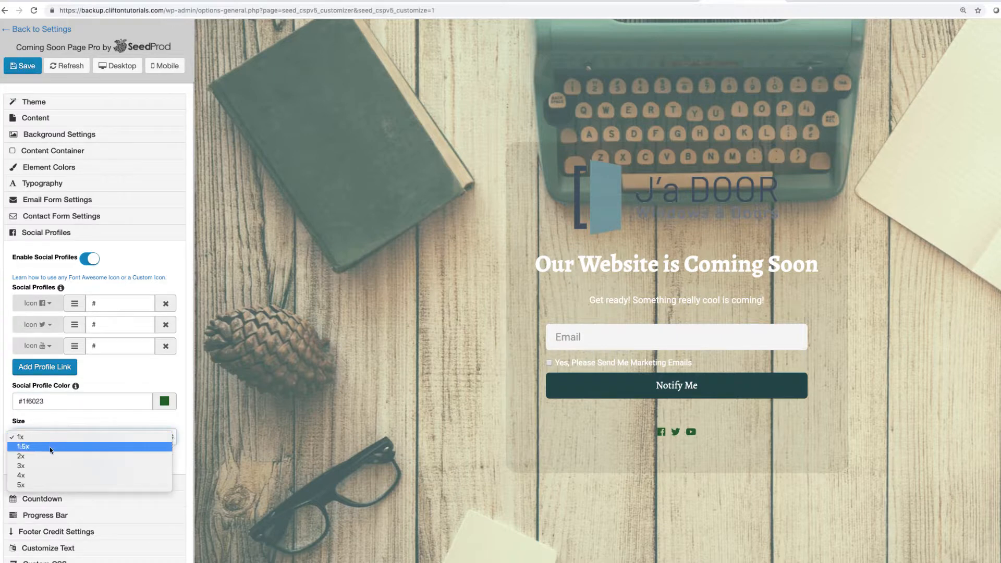
left_click(46, 456)
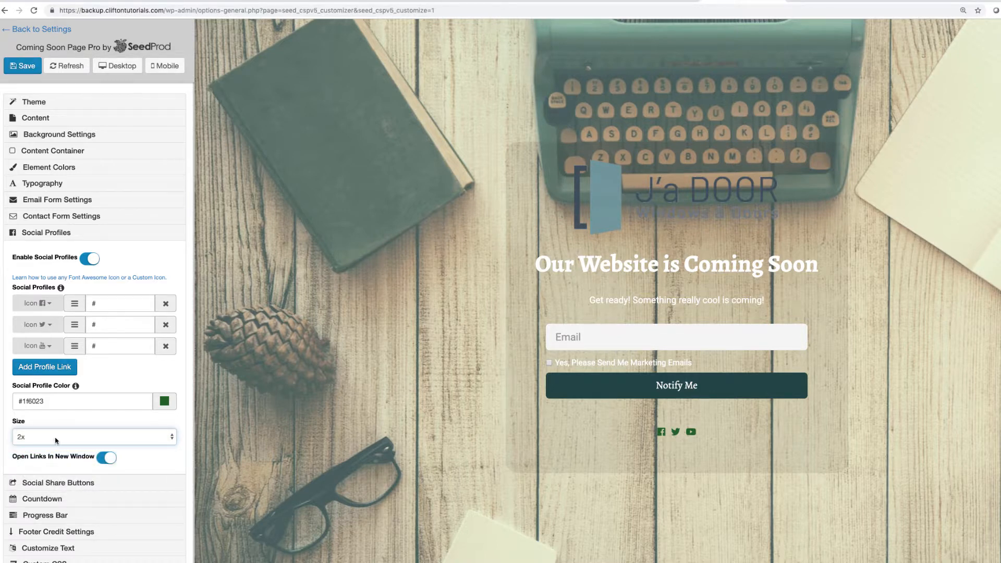
left_click(56, 441)
left_click(51, 448)
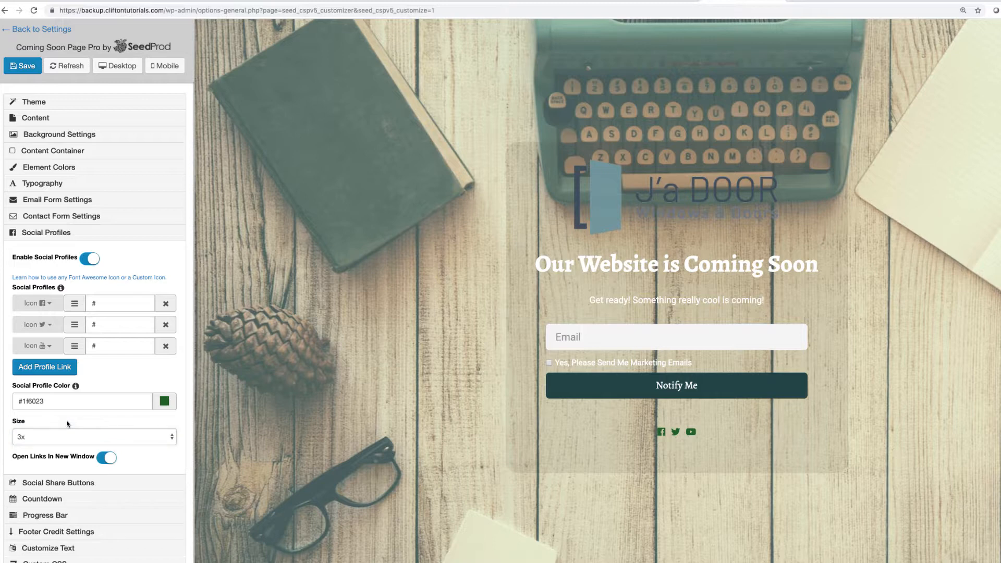
Step: Enable social share buttons and set them to show on the Front Page
scroll(129, 489, "down", 1)
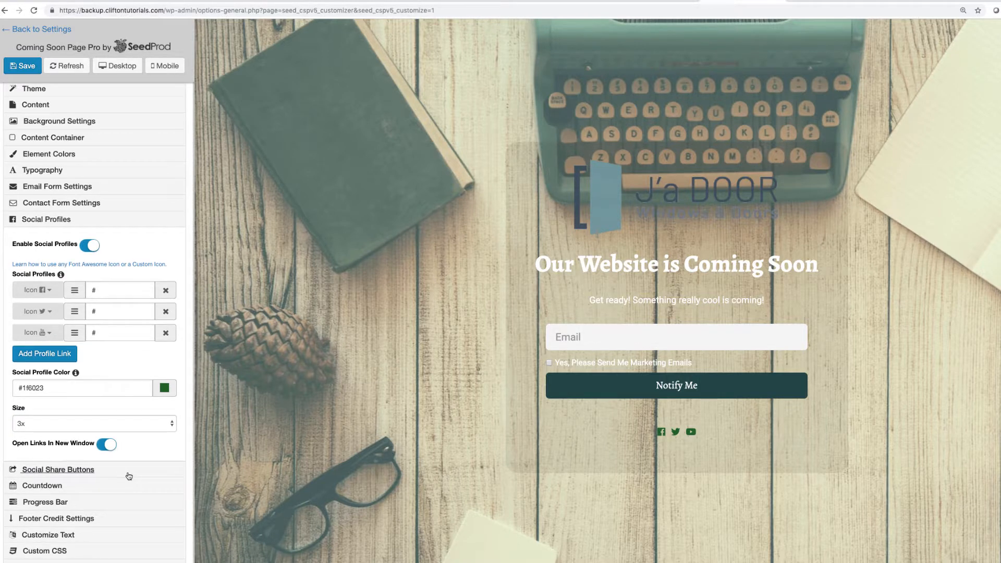
left_click(127, 471)
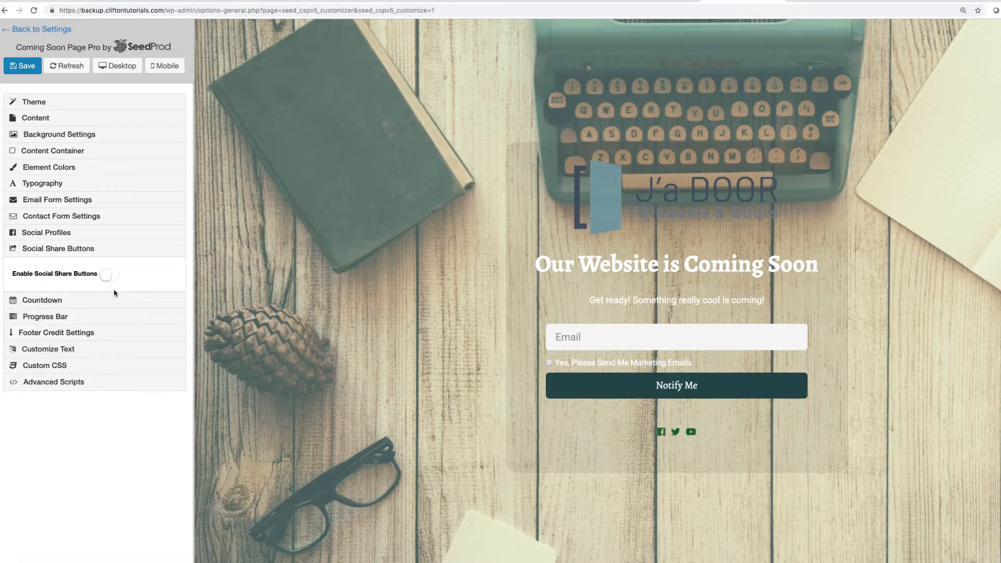
left_click(109, 276)
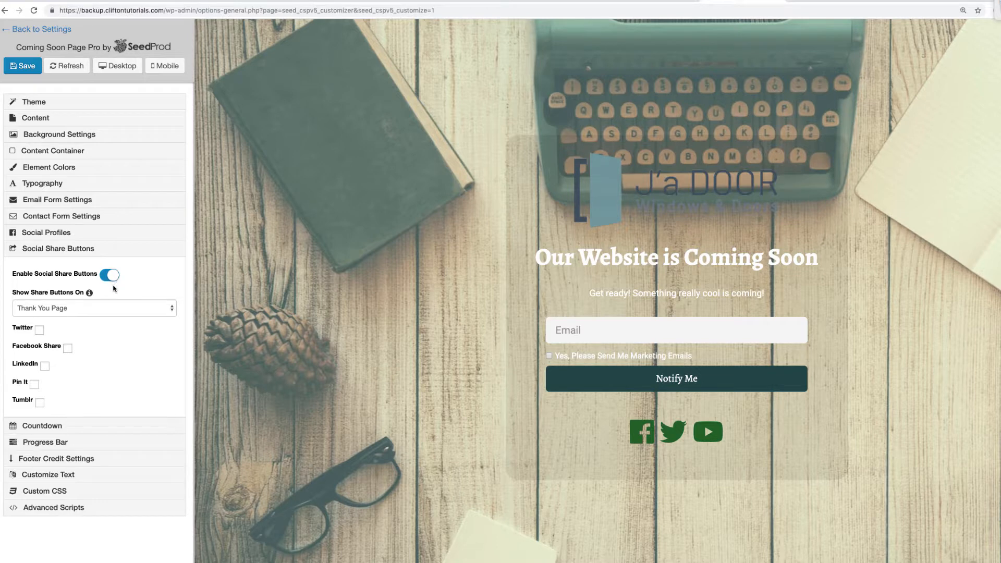
left_click(103, 310)
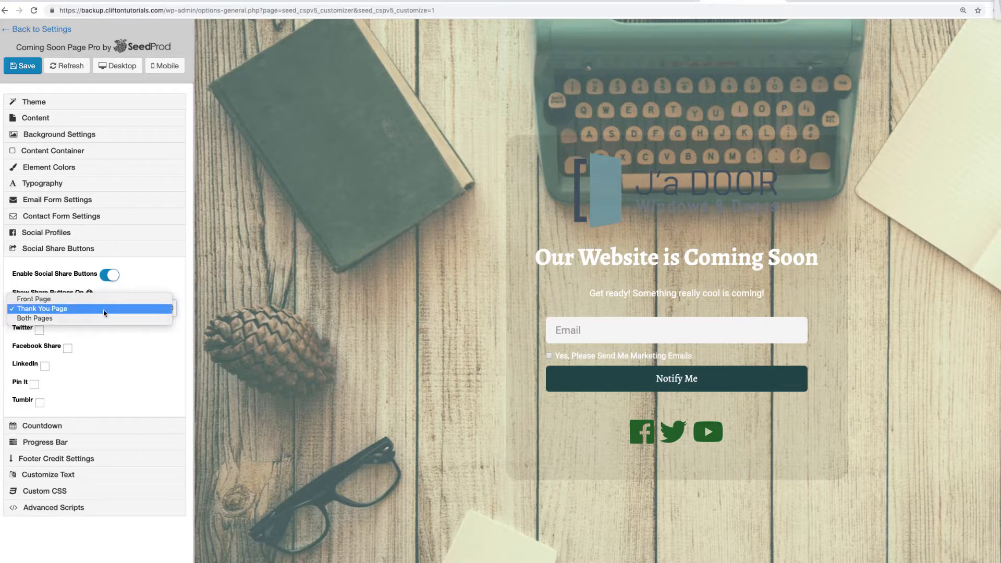
left_click(105, 300)
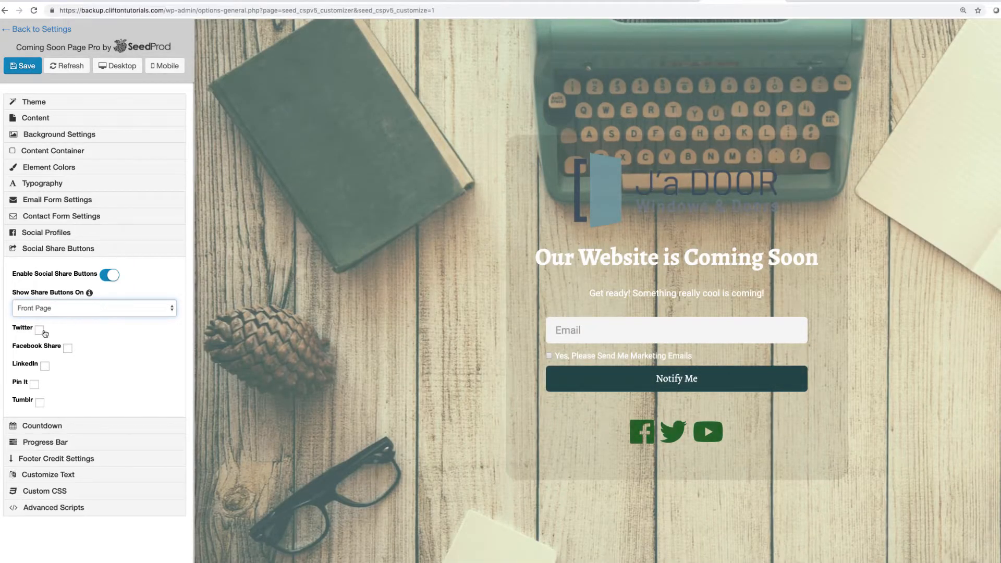
Step: Try the Twitter, Facebook Share, LinkedIn, Pin It and Tumblr share buttons, and turn social share buttons off again
left_click(41, 331)
left_click(67, 384)
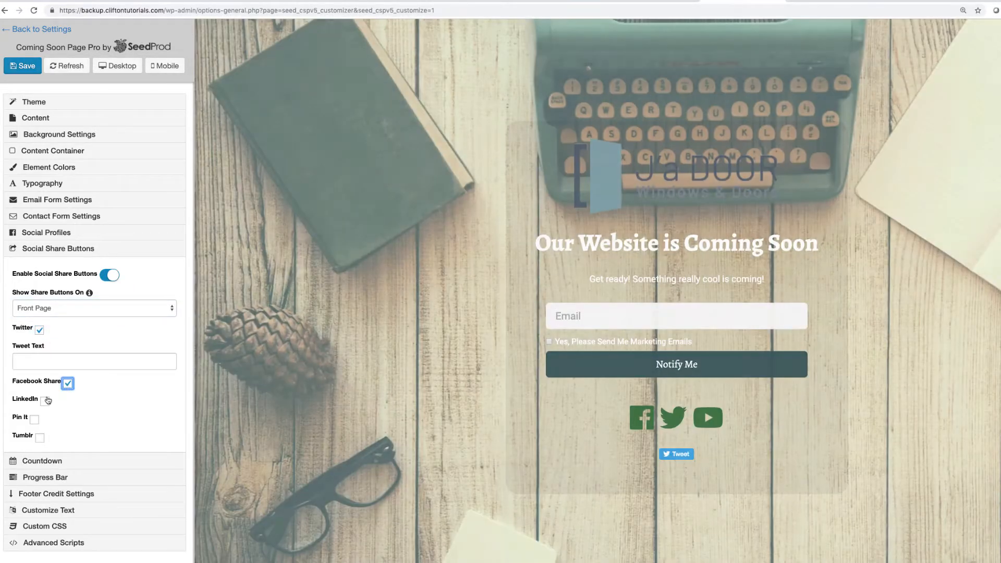
left_click(44, 401)
left_click(35, 419)
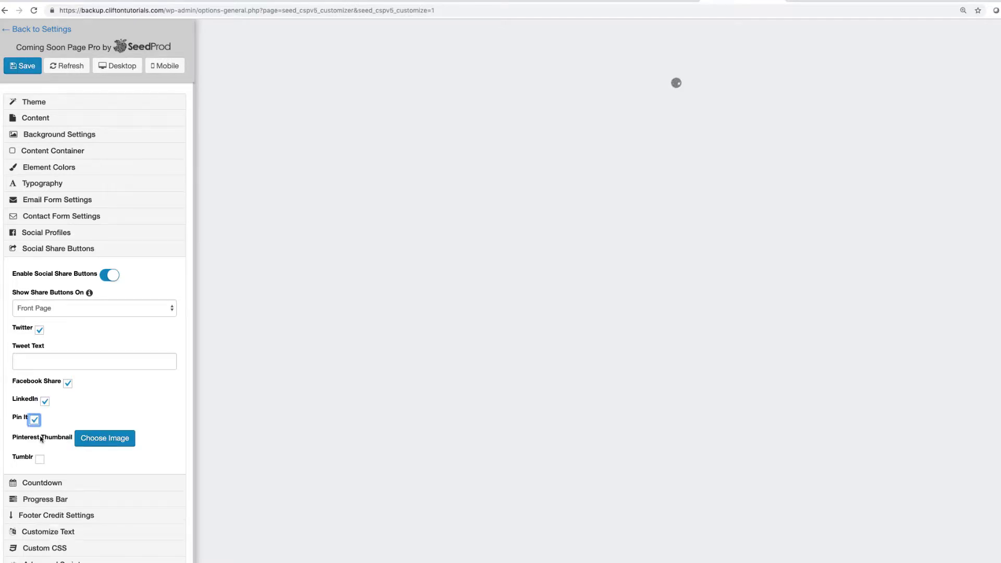
left_click(40, 459)
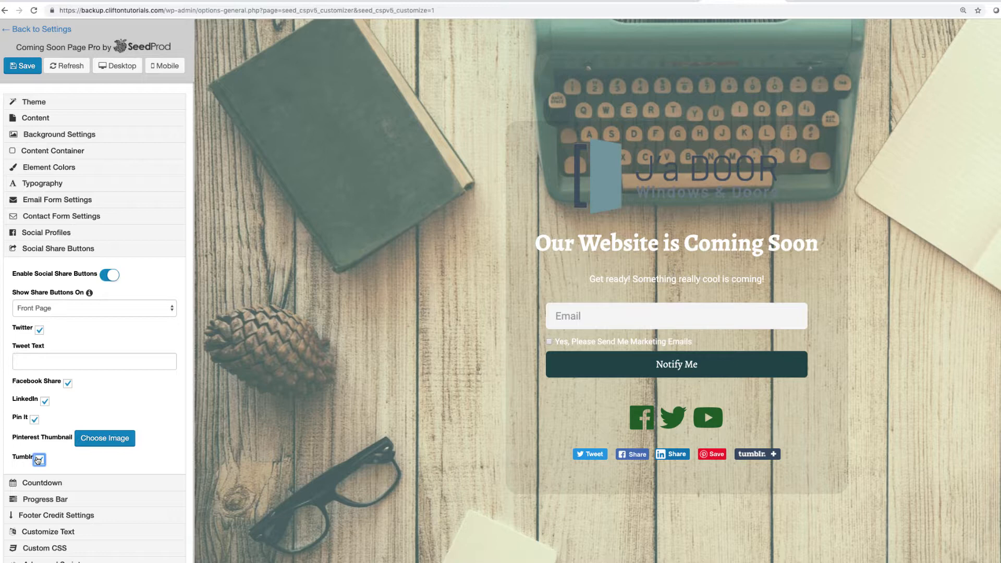
left_click(109, 275)
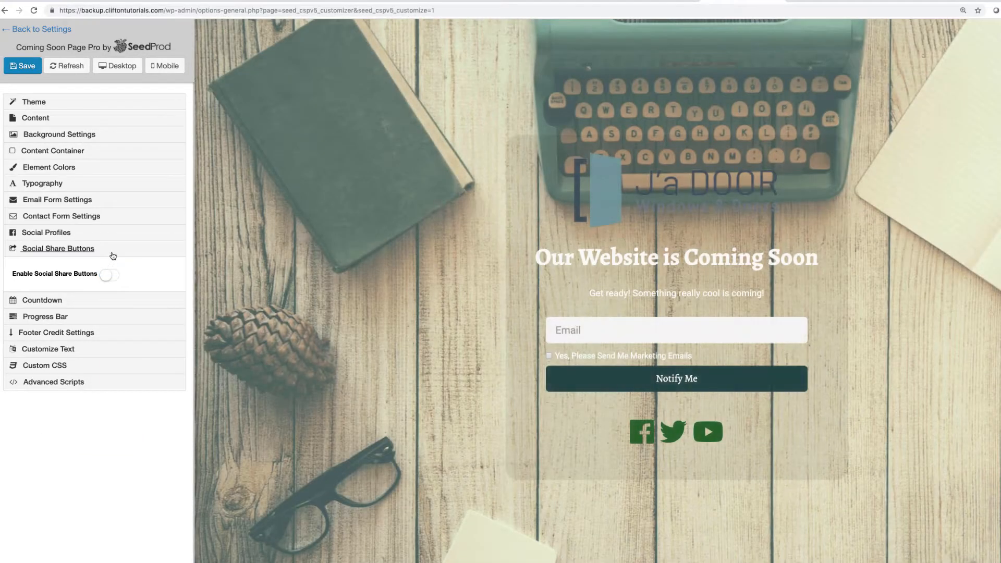
left_click(112, 256)
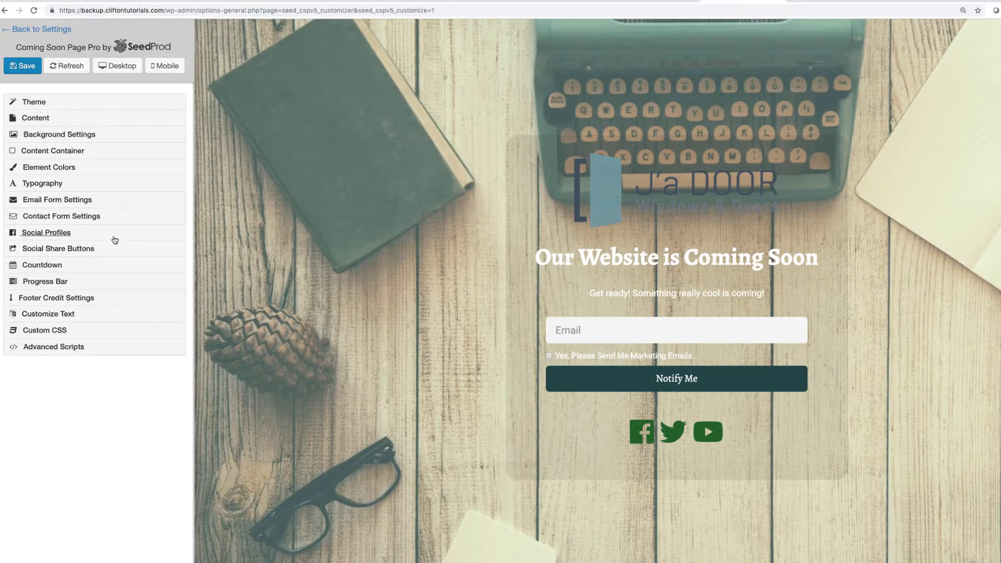
Step: Set the social profile icon size to 1.5x and close the social profiles settings
left_click(115, 240)
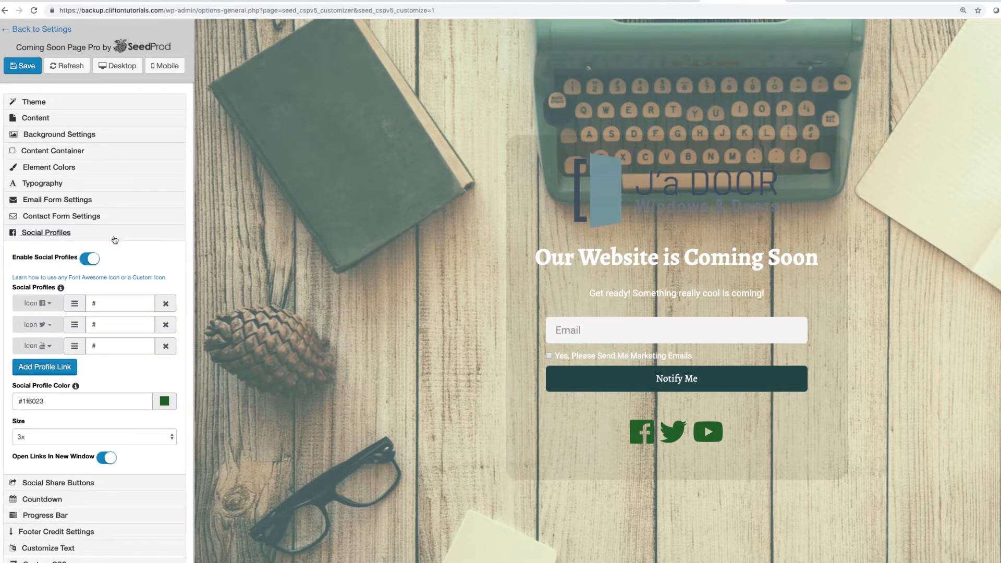
left_click(38, 434)
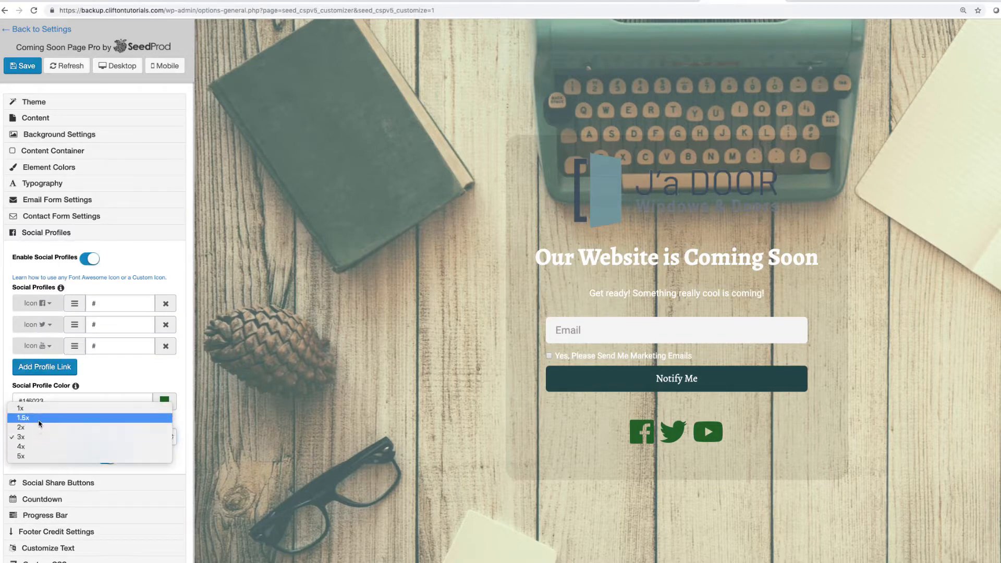
left_click(39, 420)
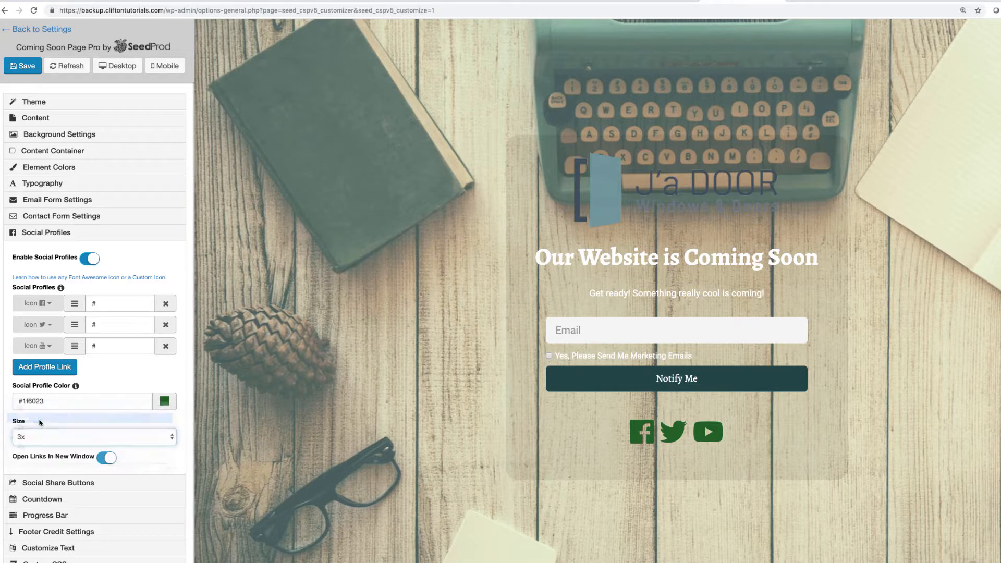
left_click(125, 233)
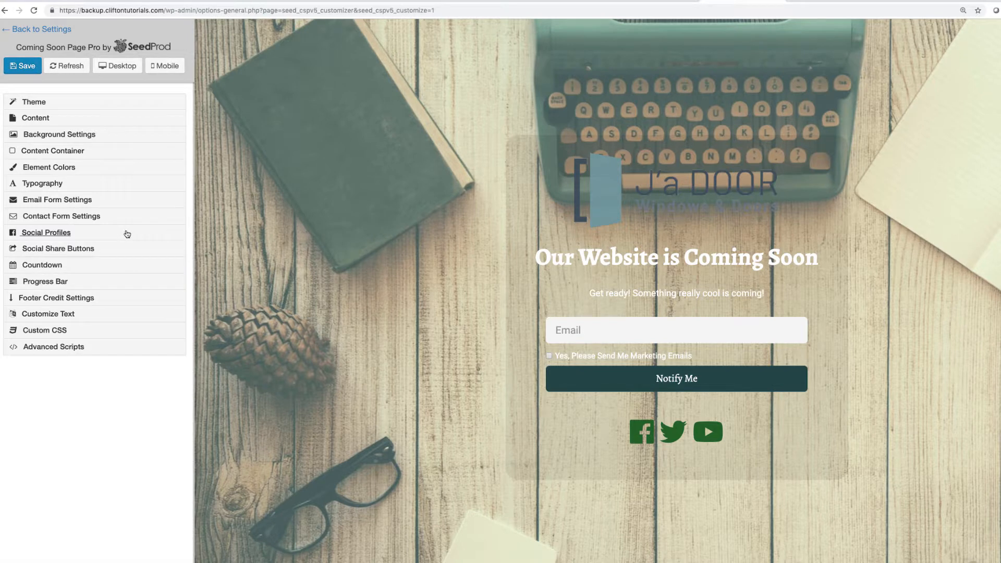
Step: Enable the countdown with an end date of 08/10/2019 6:13 AM and turn on Auto Launch
left_click(100, 269)
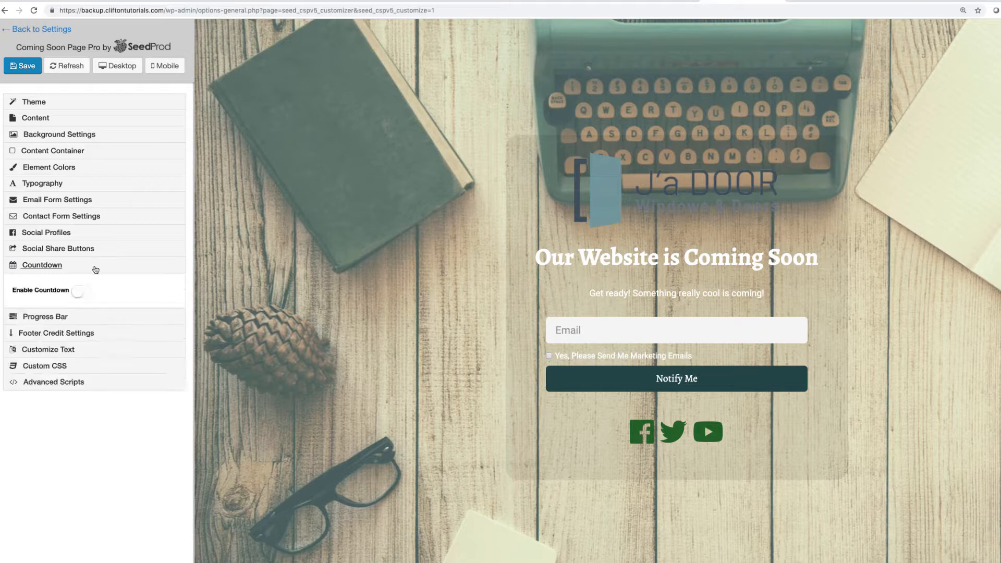
left_click(82, 294)
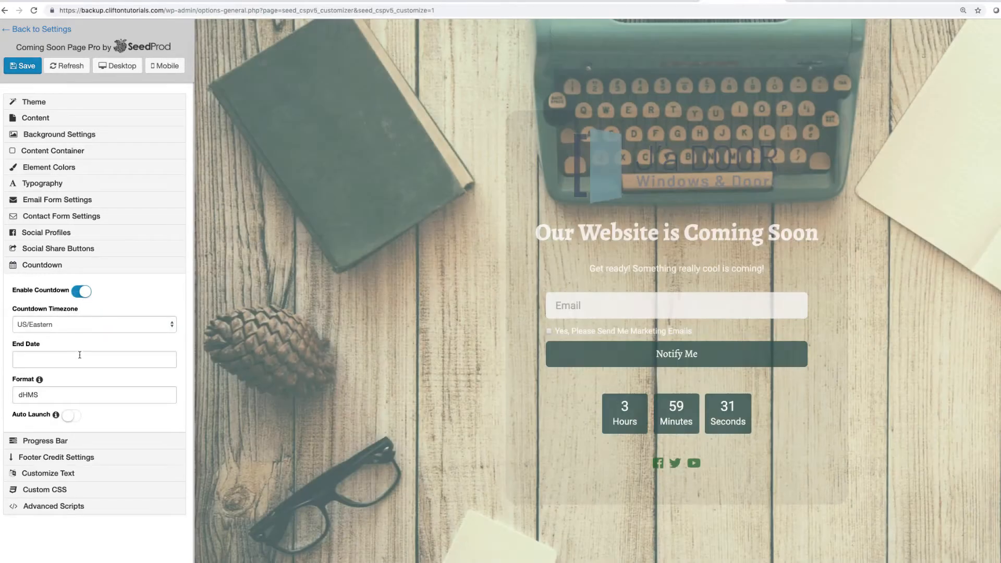
left_click(78, 360)
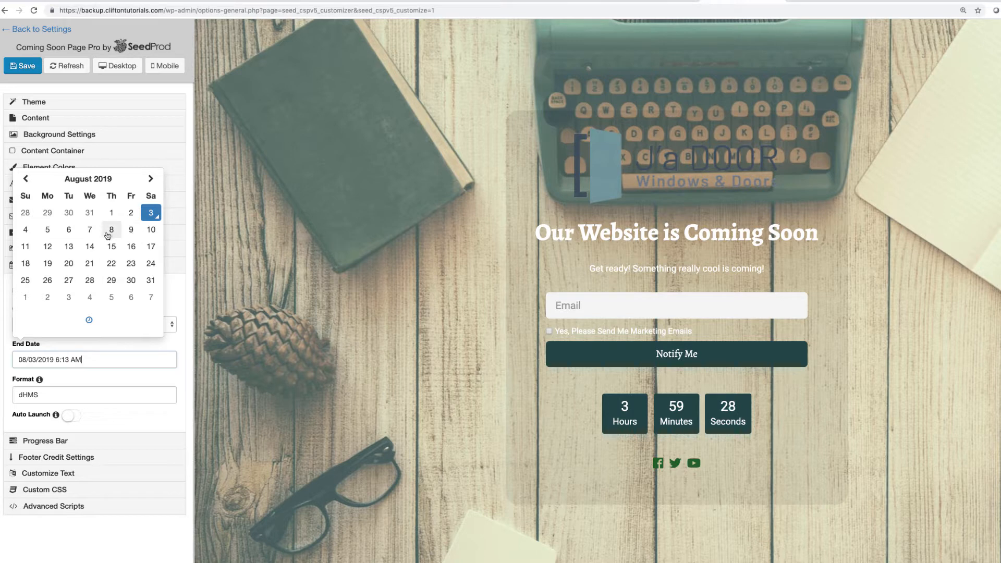
left_click(144, 234)
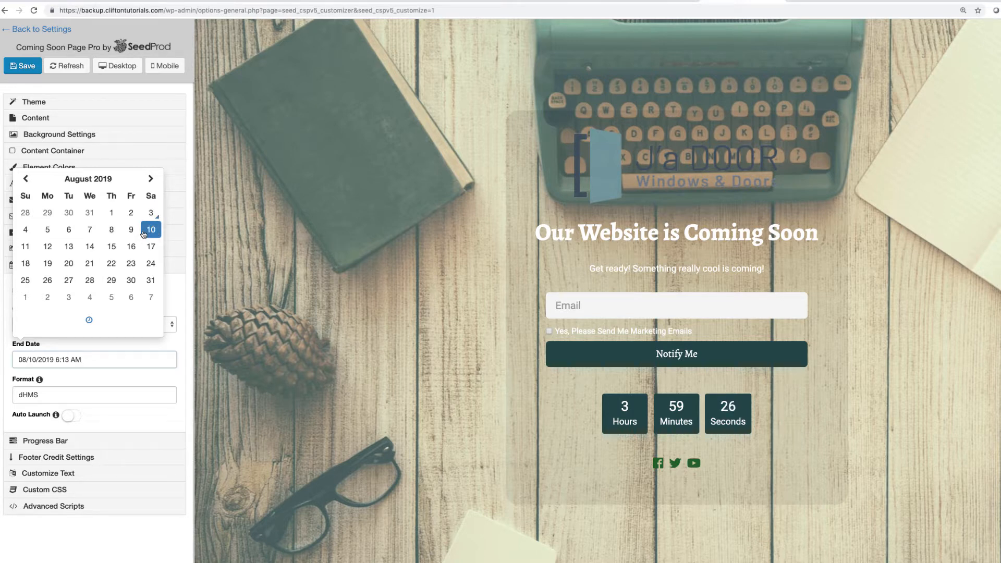
left_click(175, 300)
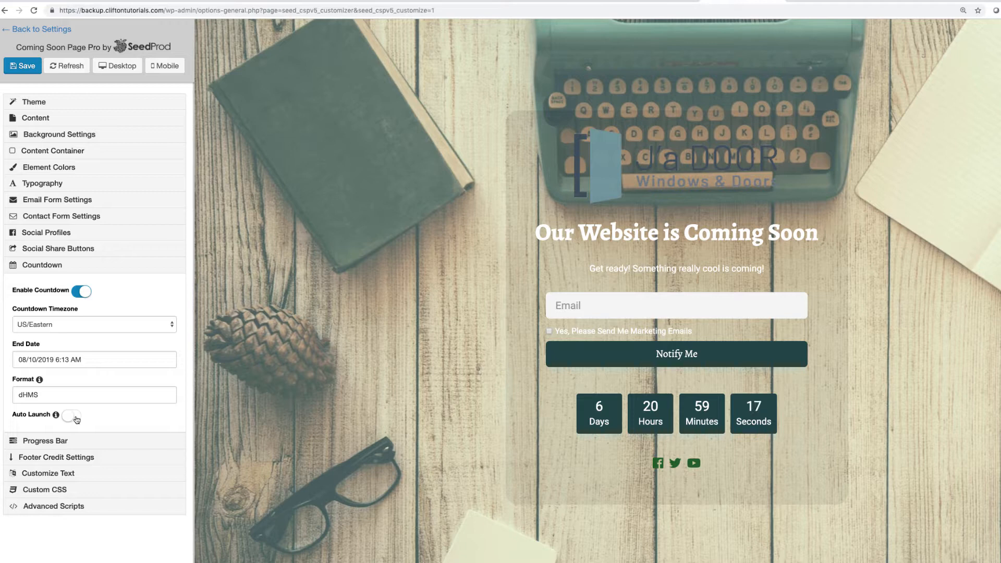
left_click(72, 416)
Step: Enable the progress bar with a start date of 07/28/2019 and an end date of 08/28/2019
left_click(75, 448)
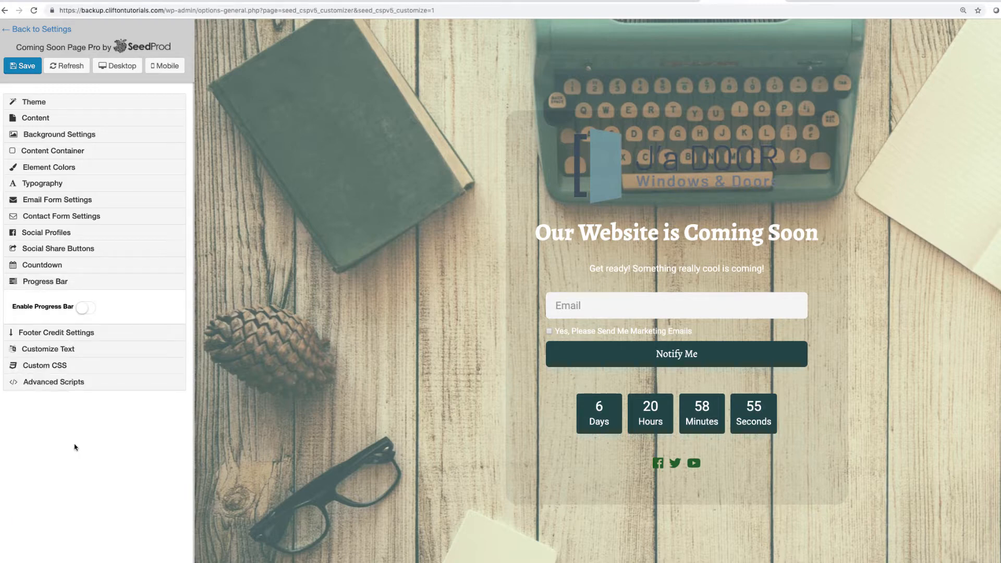
left_click(91, 311)
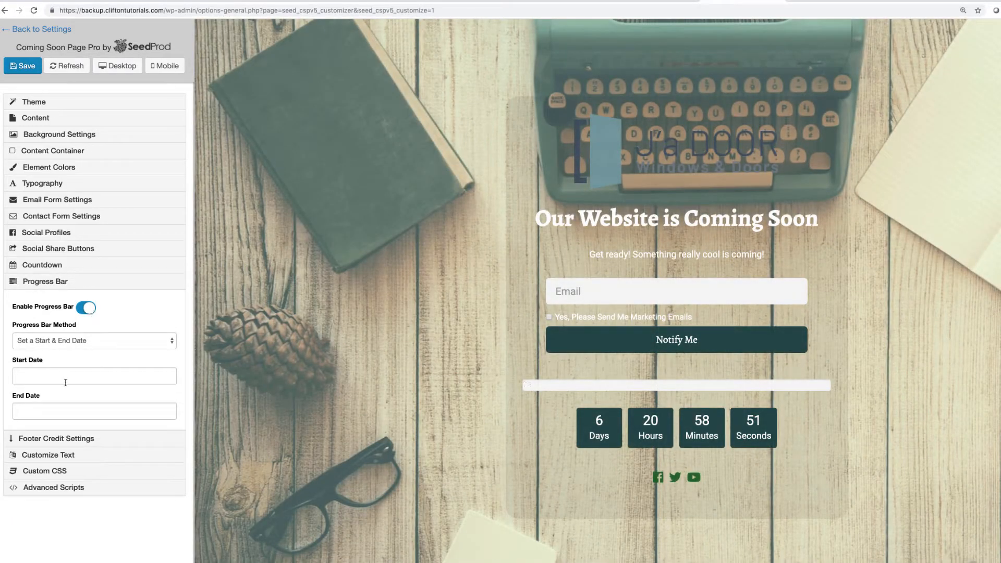
left_click(66, 375)
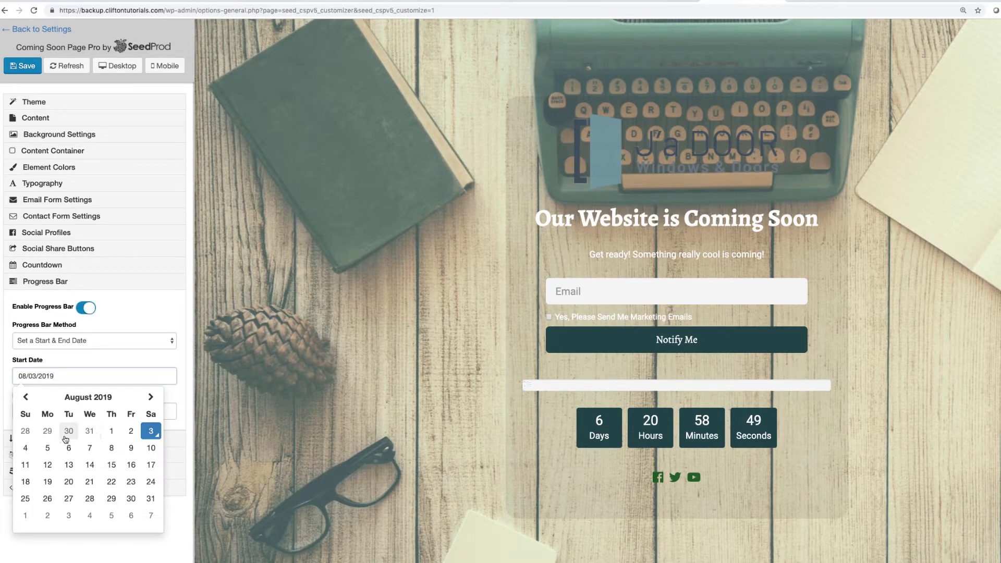
left_click(31, 433)
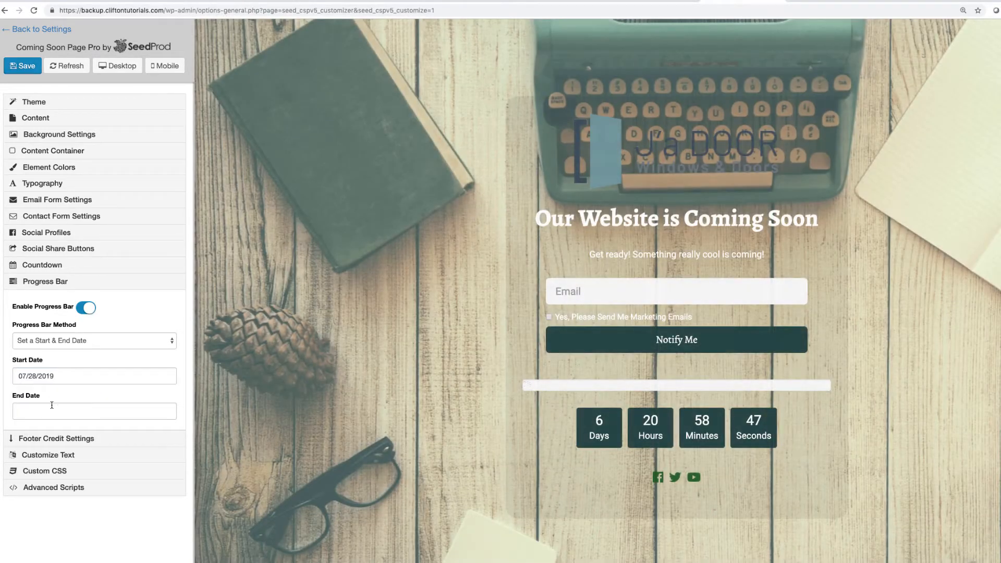
left_click(51, 405)
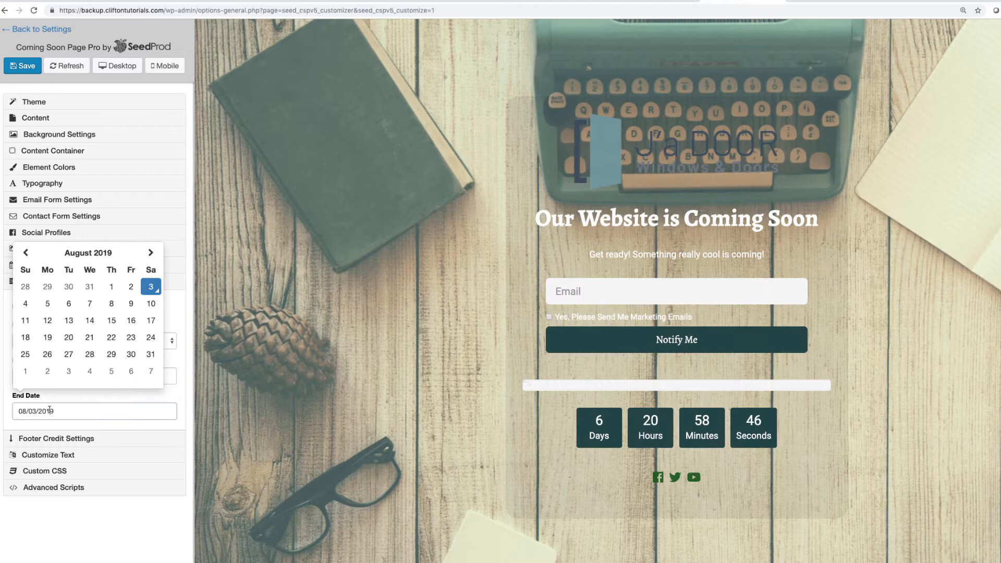
left_click(89, 354)
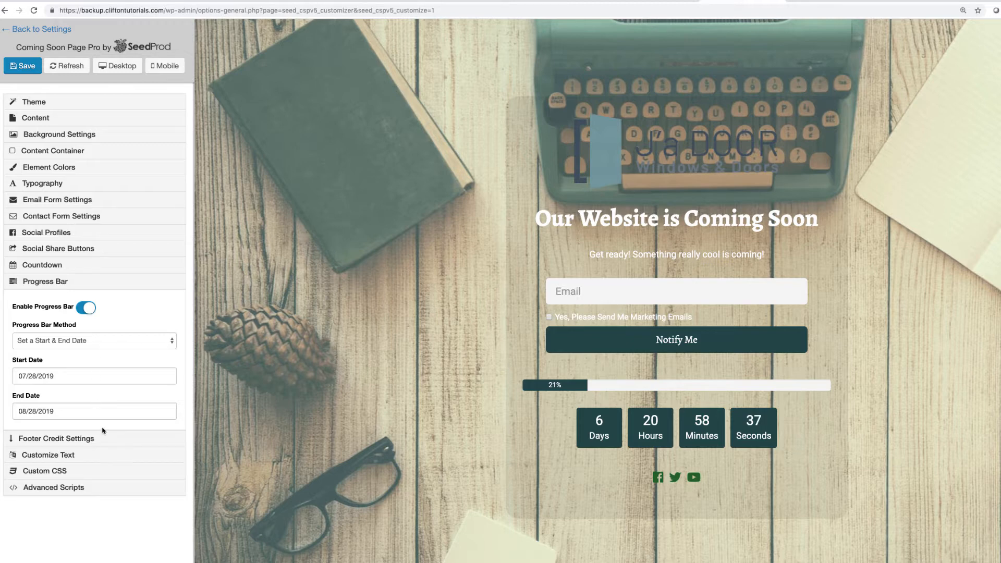
Step: Review the footer credit, Customize Text, Custom CSS and Advanced Scripts settings of the coming soon page
left_click(114, 442)
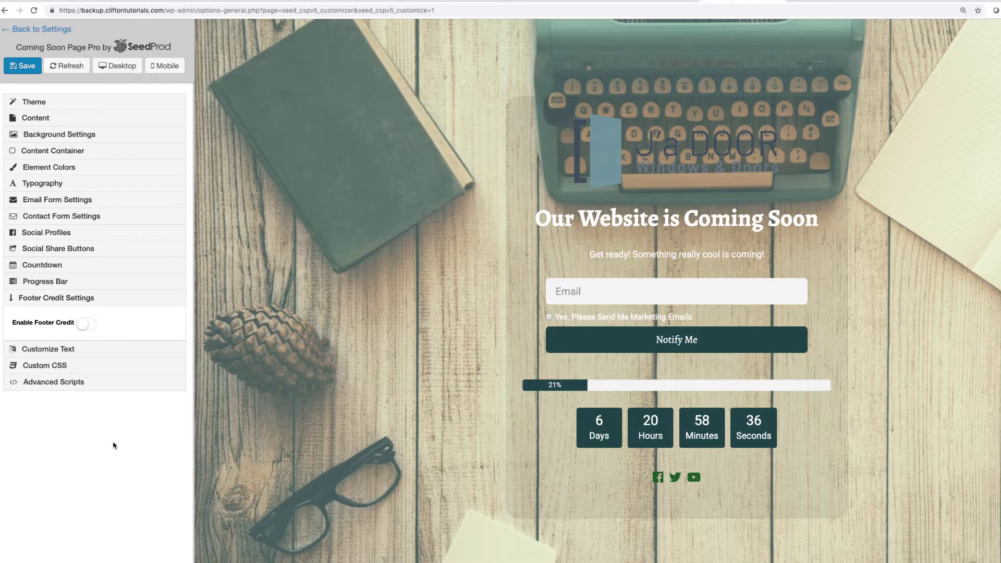
left_click(118, 349)
scroll(112, 386, "down", 8)
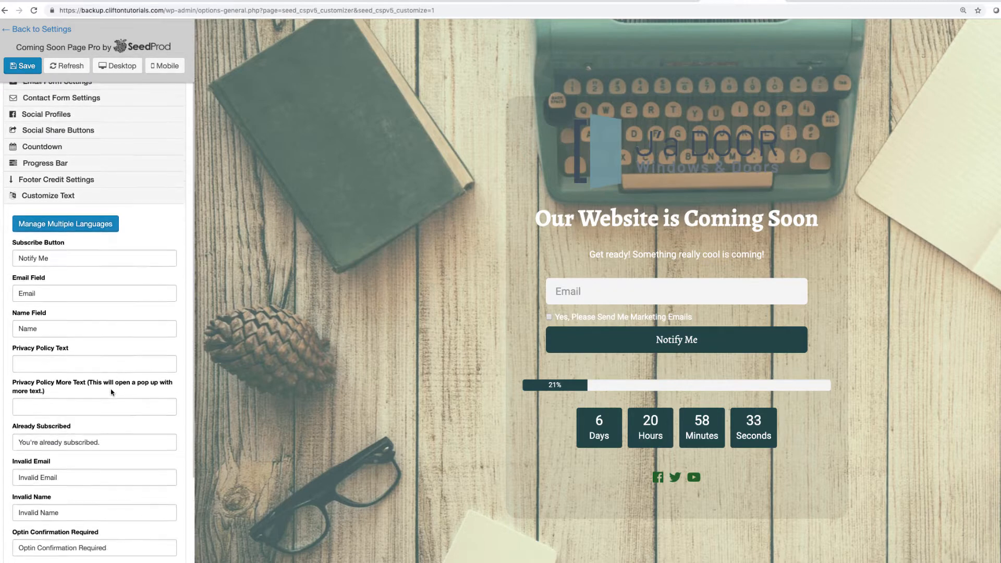
scroll(111, 389, "down", 5)
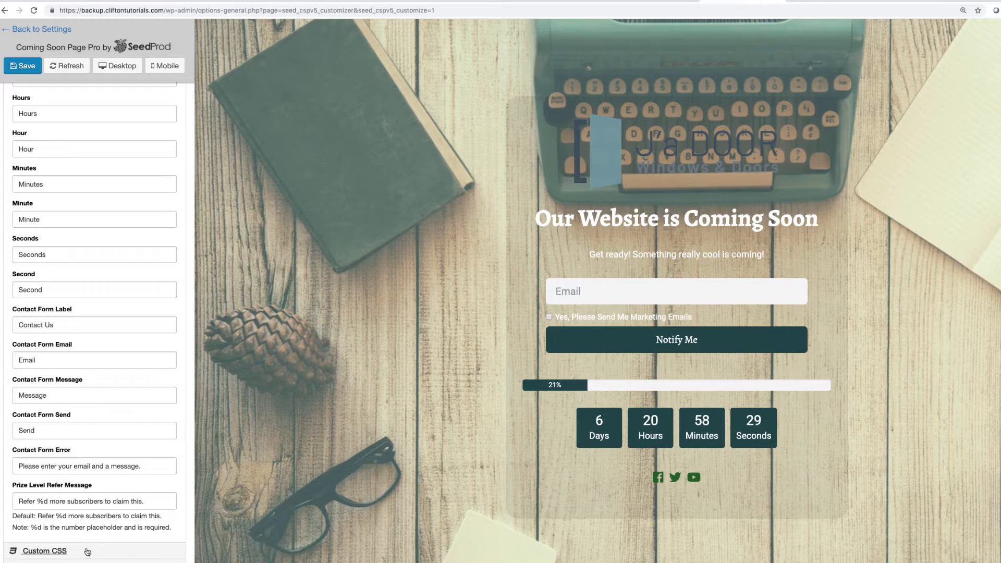
left_click(44, 551)
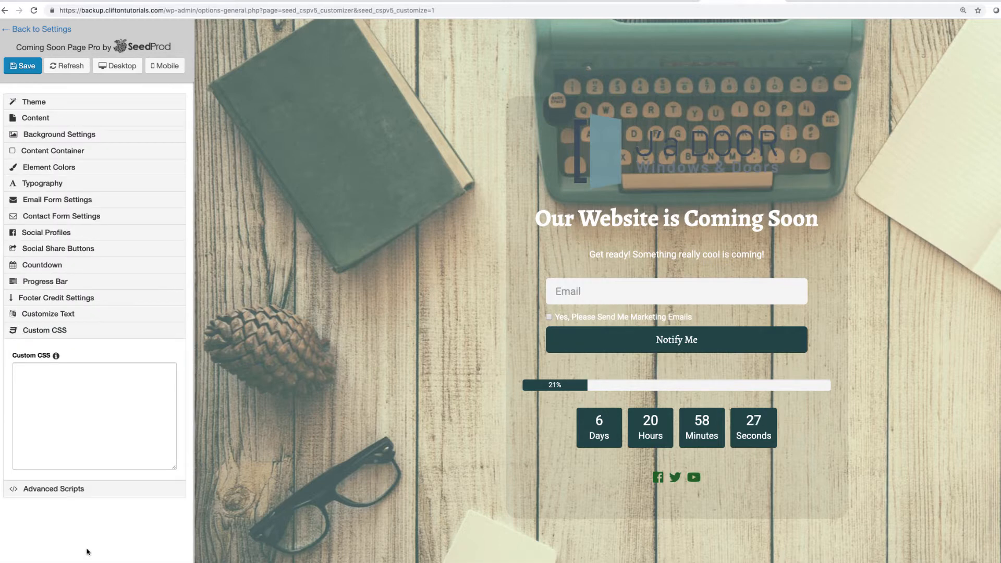
left_click(103, 490)
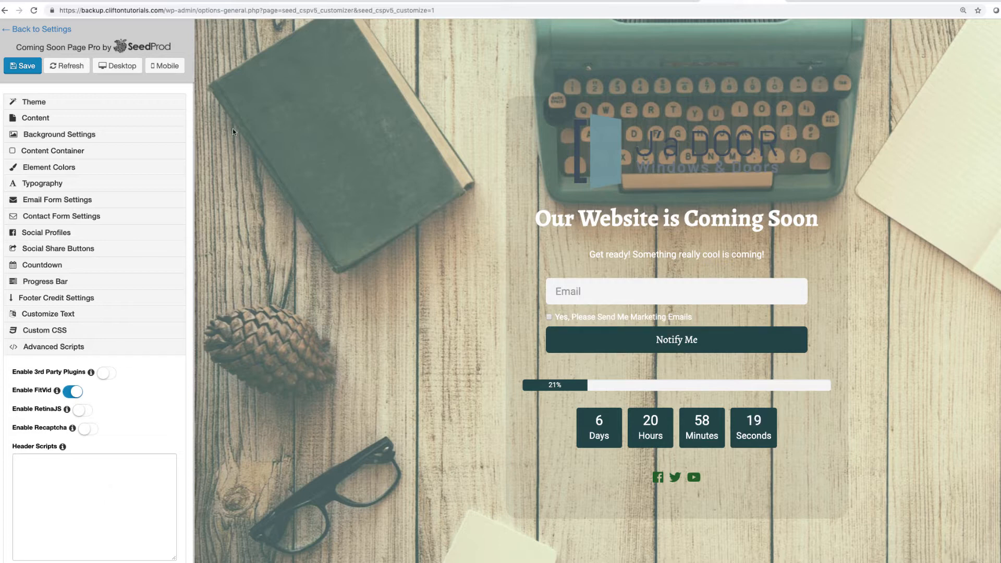
Step: Save the page and check its mobile preview from top to bottom, returning to the desktop preview
left_click(30, 68)
left_click(154, 68)
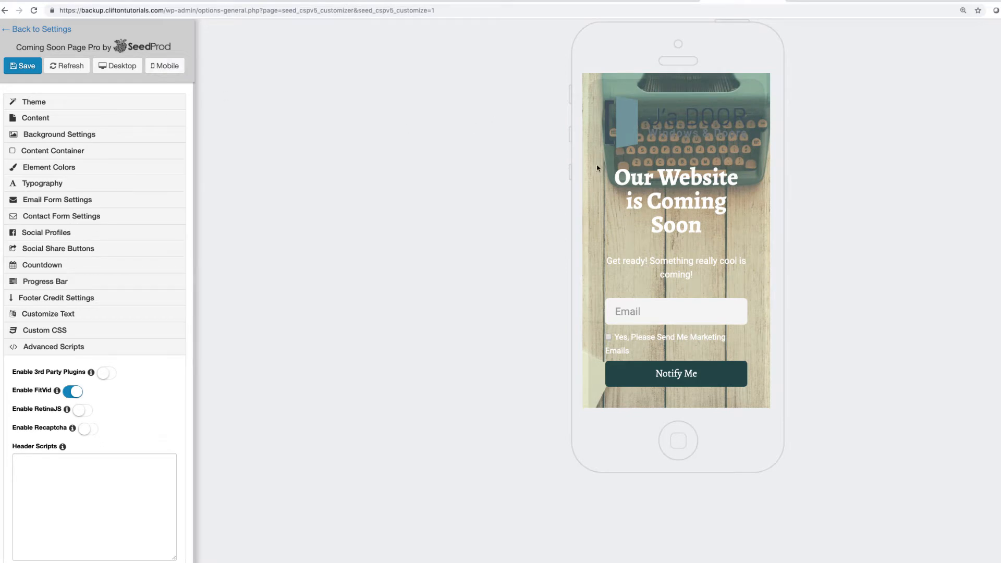
scroll(597, 167, "down", 4)
scroll(598, 168, "up", 5)
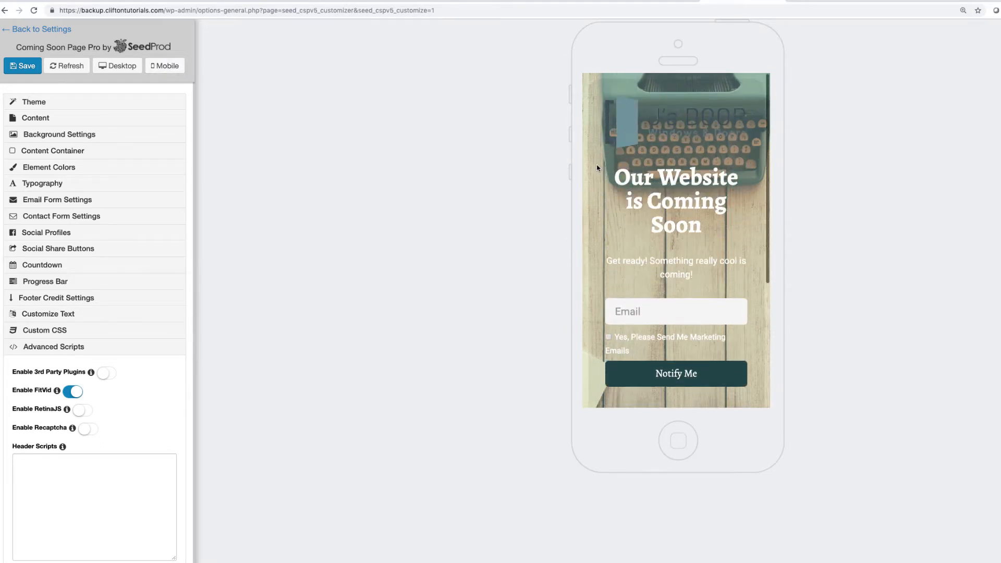
left_click(110, 70)
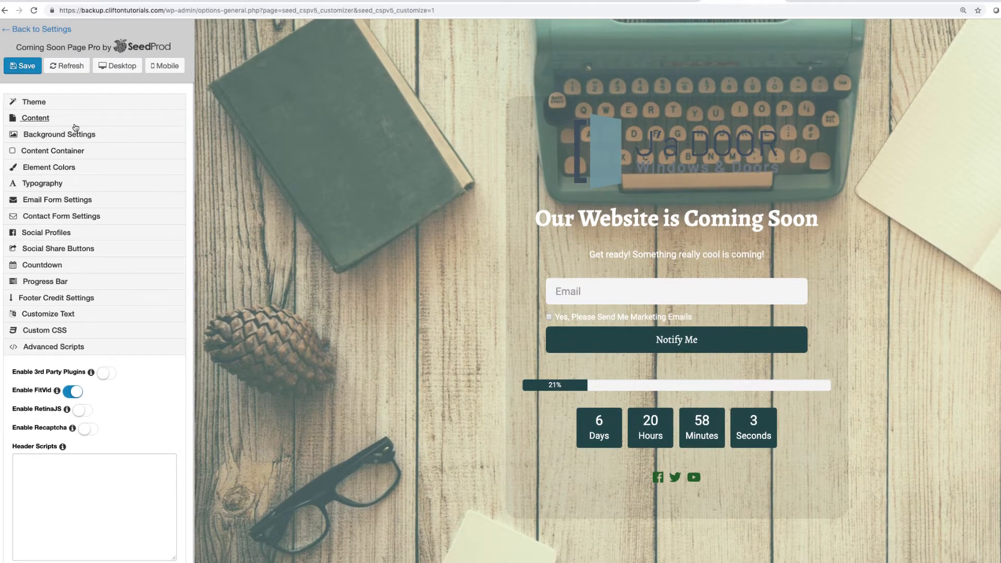
Step: Save the coming soon page again and return to the plugin's general settings
left_click(33, 68)
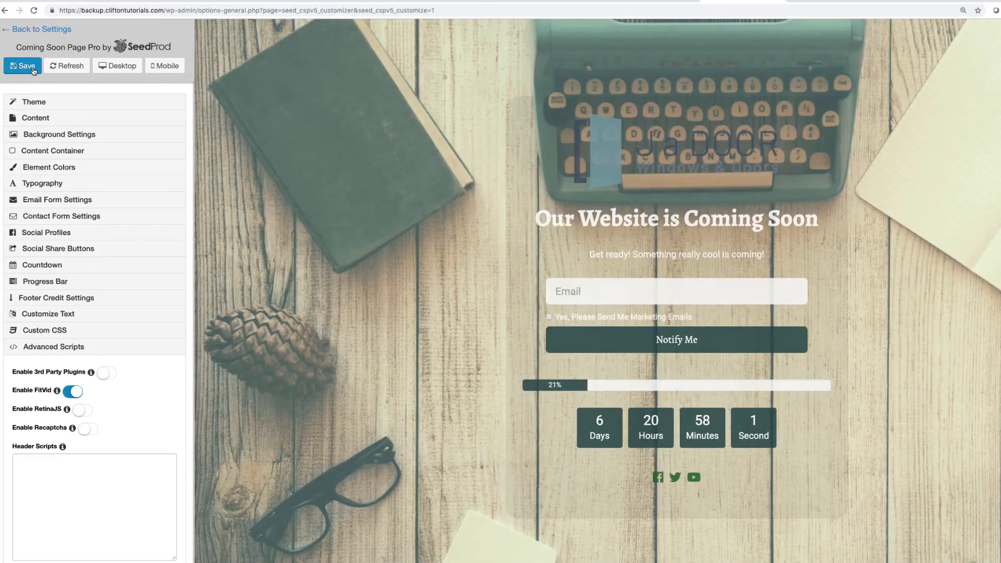
left_click(43, 34)
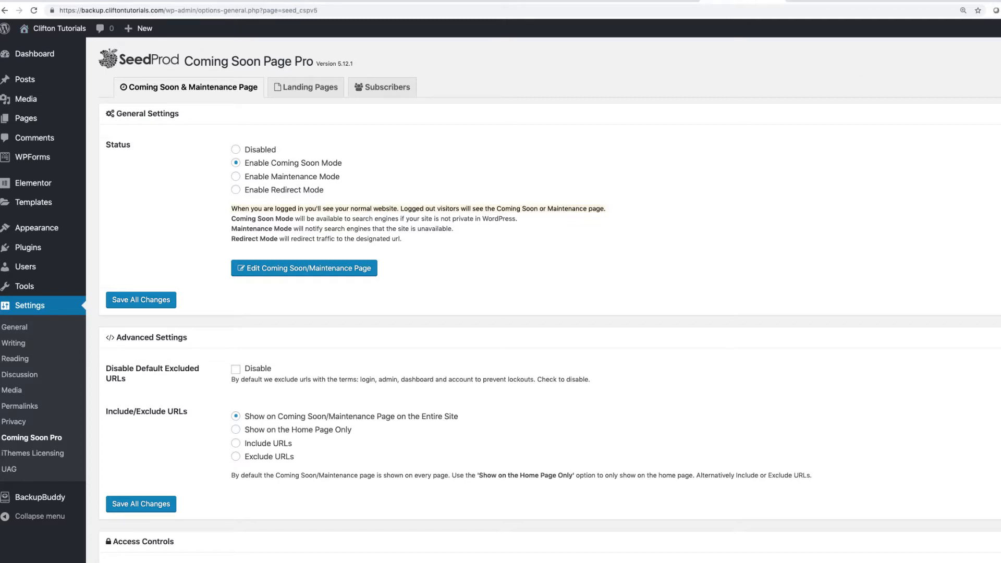
left_click(1000, 10)
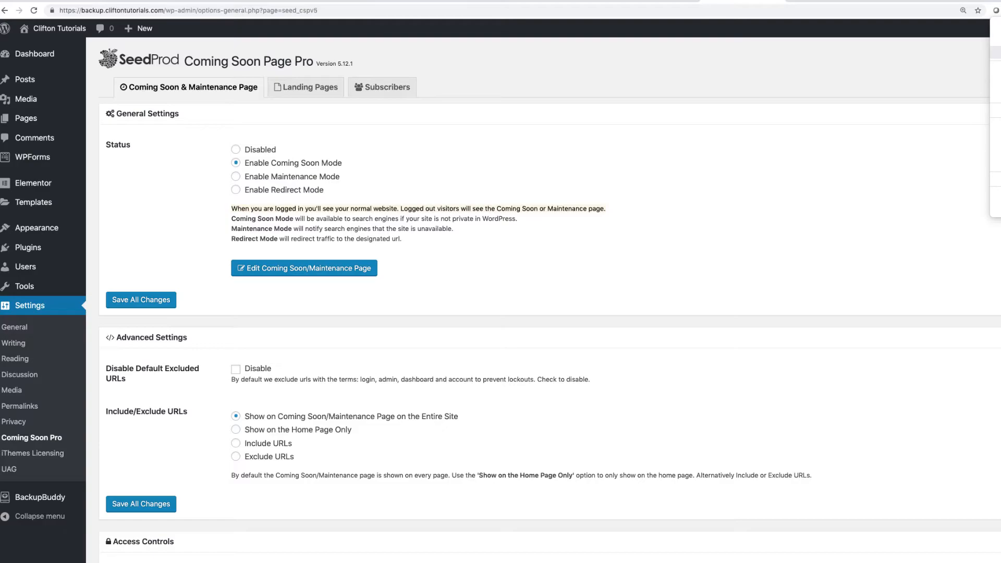
left_click(996, 53)
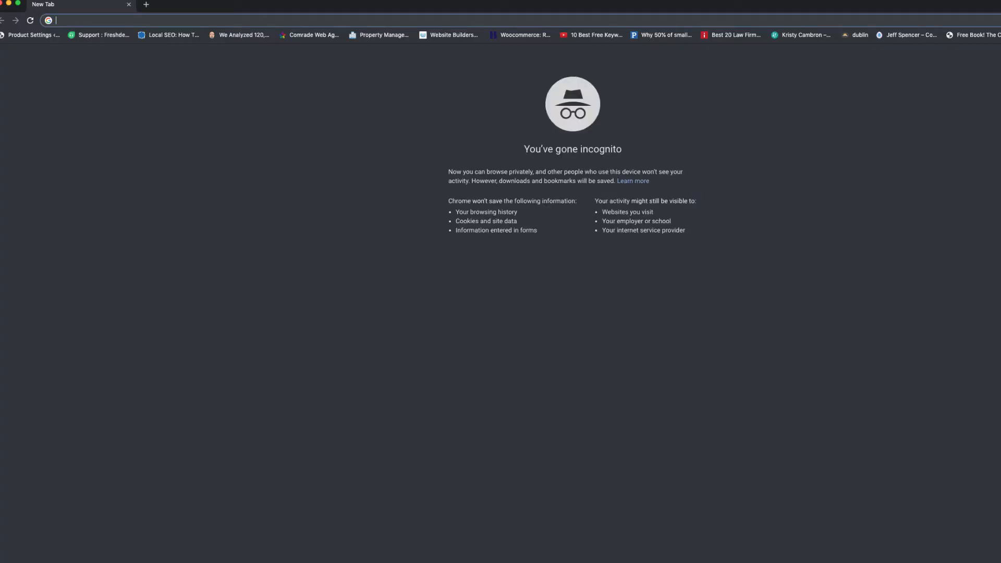
type("https://backup.cliftontutorials.com/")
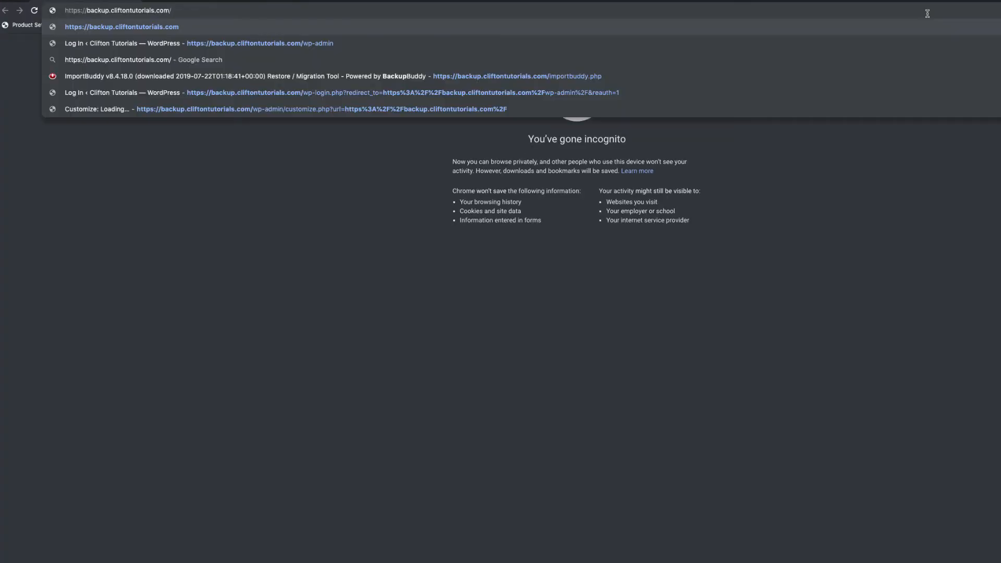
key("Return")
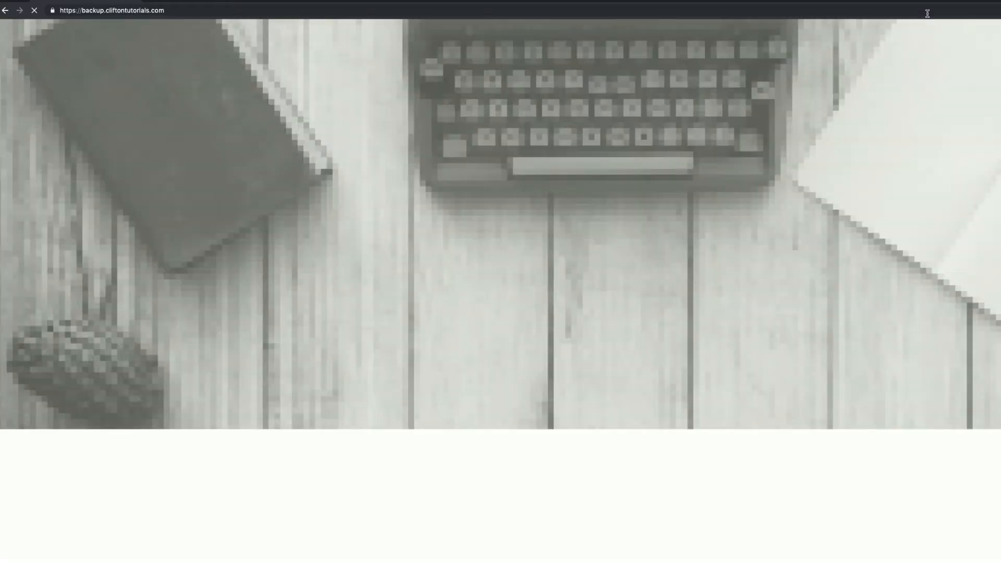